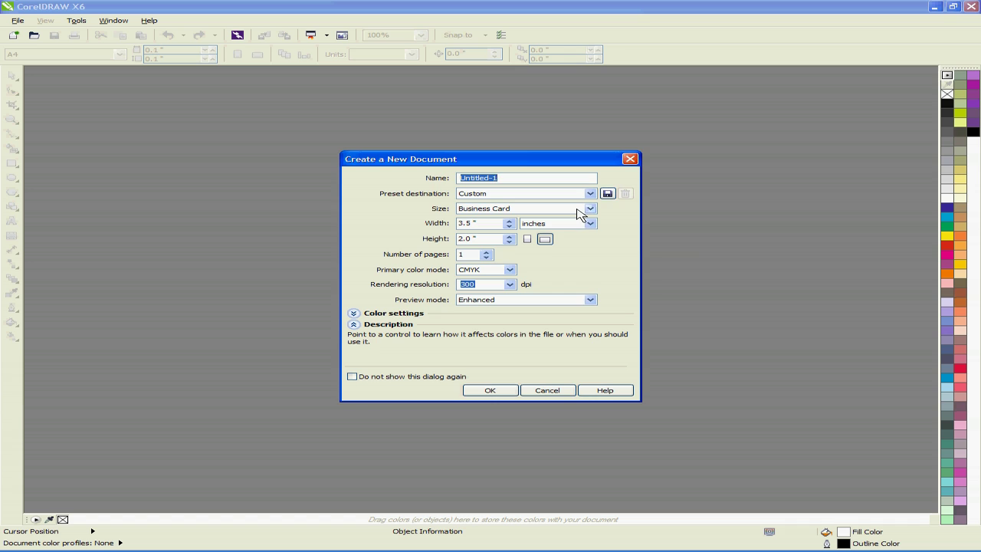
Create a new document with the 3.5 × 2 inch Business Card size.
left_click(476, 219)
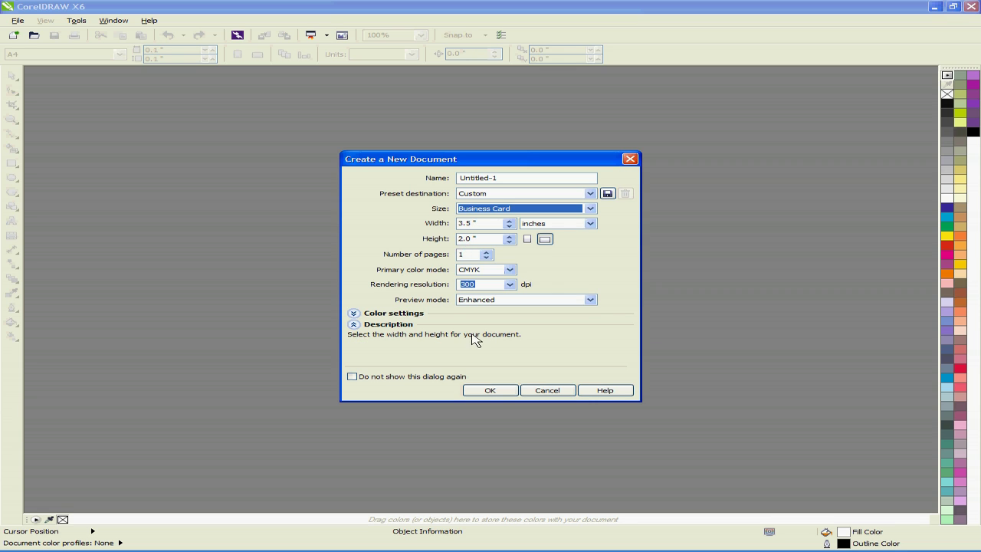
left_click(491, 392)
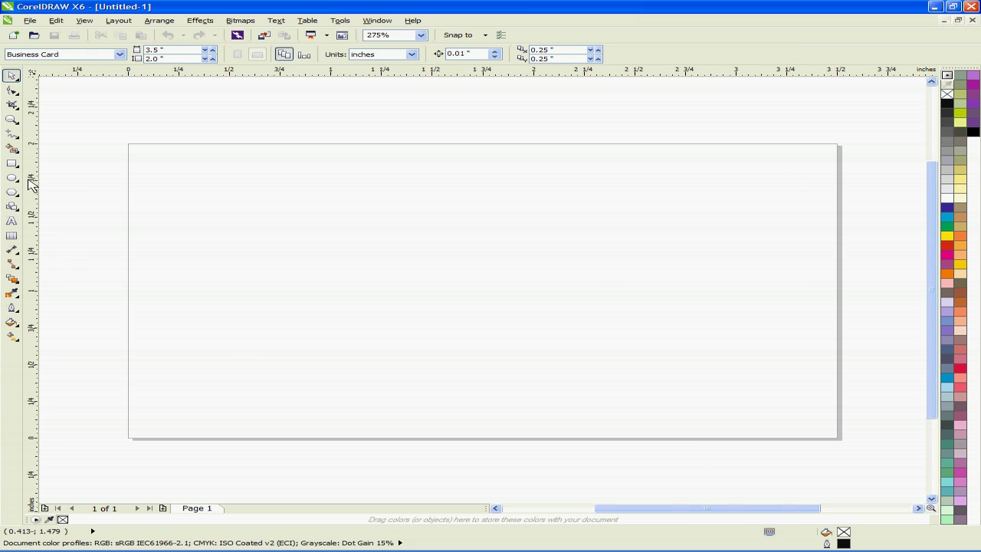
Draw a rectangle on the page and set its size to 3.5 × 2 inches.
left_click(11, 162)
left_click_drag(168, 149, 639, 332)
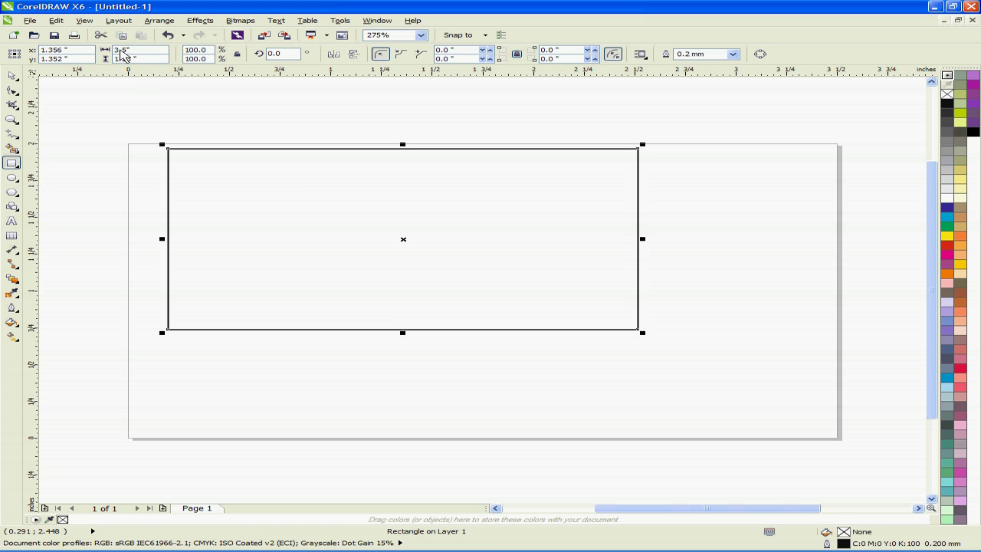
type("1.5")
key("Return")
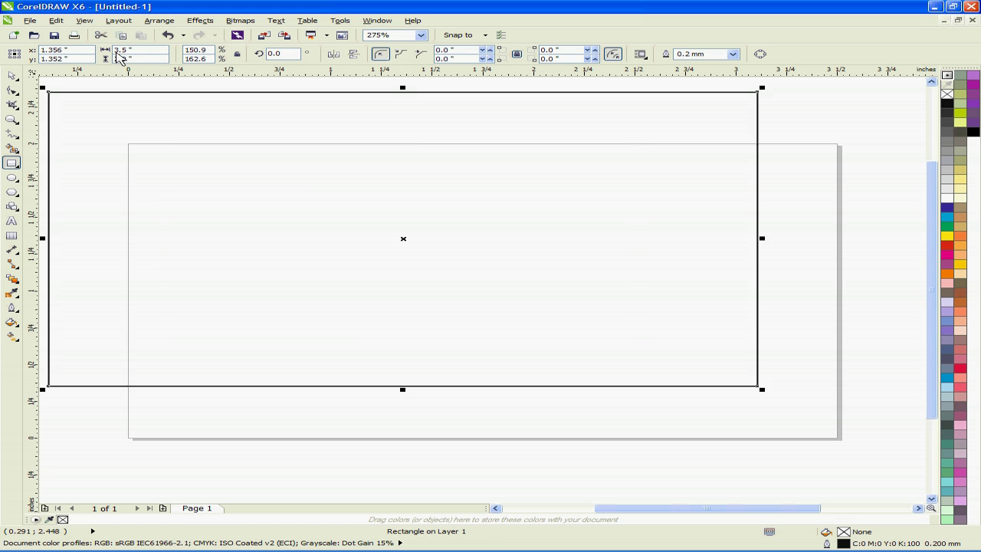
Move the rectangle level with the page outline and place it on the empty area just to the right of the page.
left_click(12, 75)
left_click(158, 153)
mouse_move(237, 205)
left_mouse_down()
mouse_move(307, 219)
mouse_move(236, 206)
left_mouse_up()
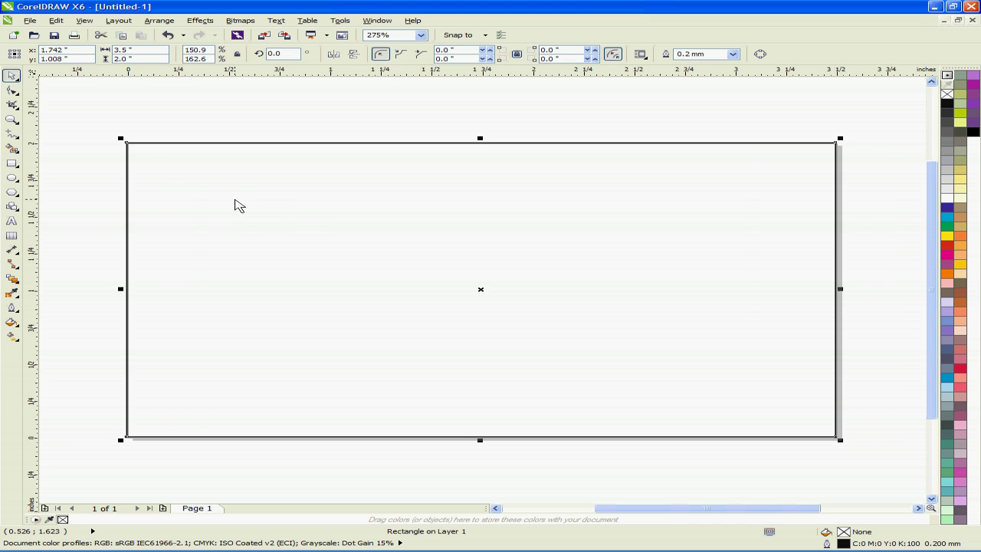
left_click_drag(302, 279, 717, 279)
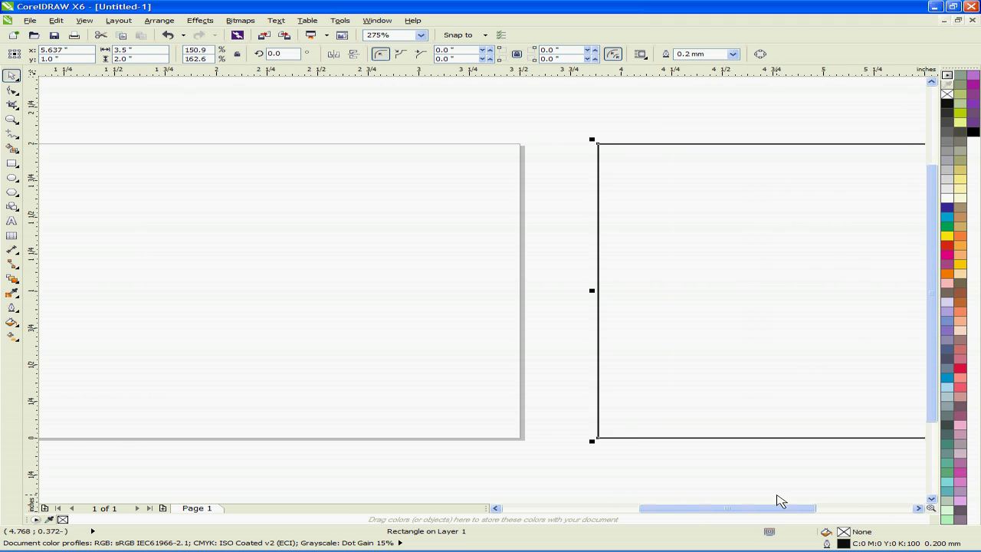
left_click_drag(764, 513, 854, 517)
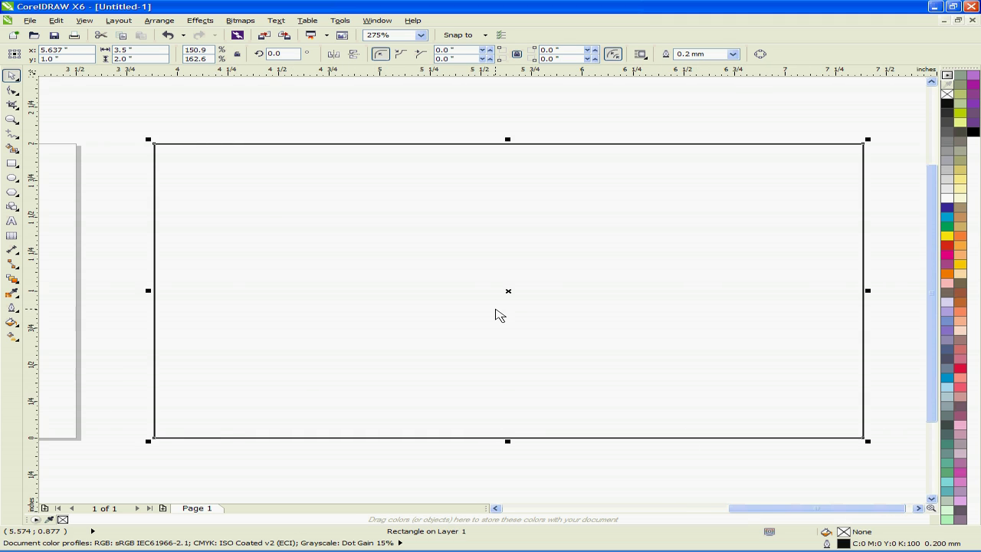
scroll(497, 313, "down", 2)
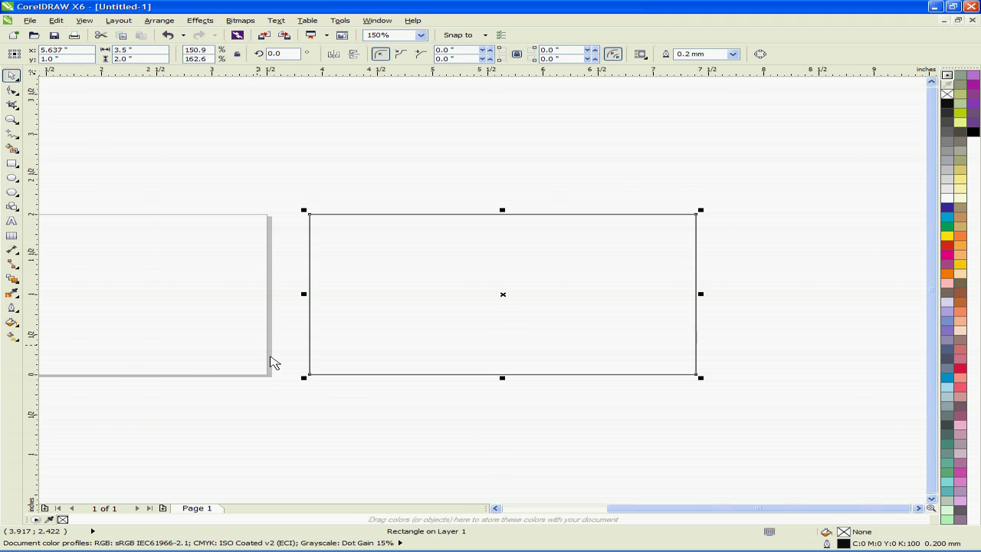
left_click(508, 438)
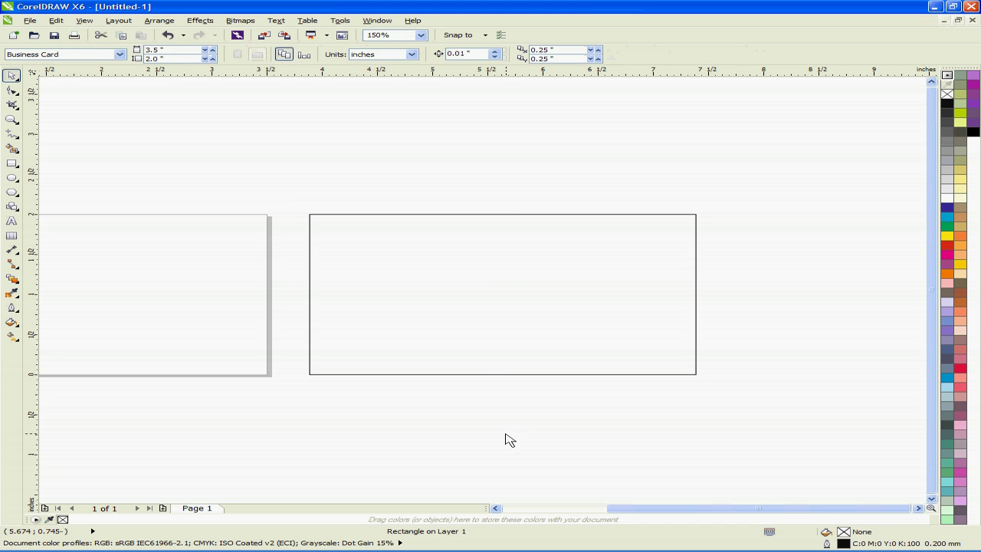
Fill the rectangle beside the page with black (C0 M0 Y0 K100).
left_click(546, 335)
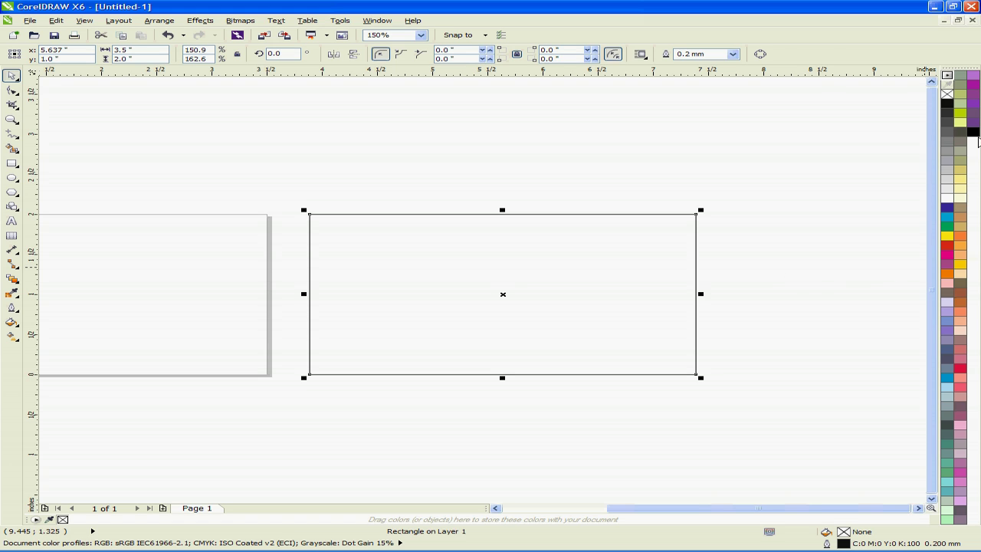
left_click(948, 103)
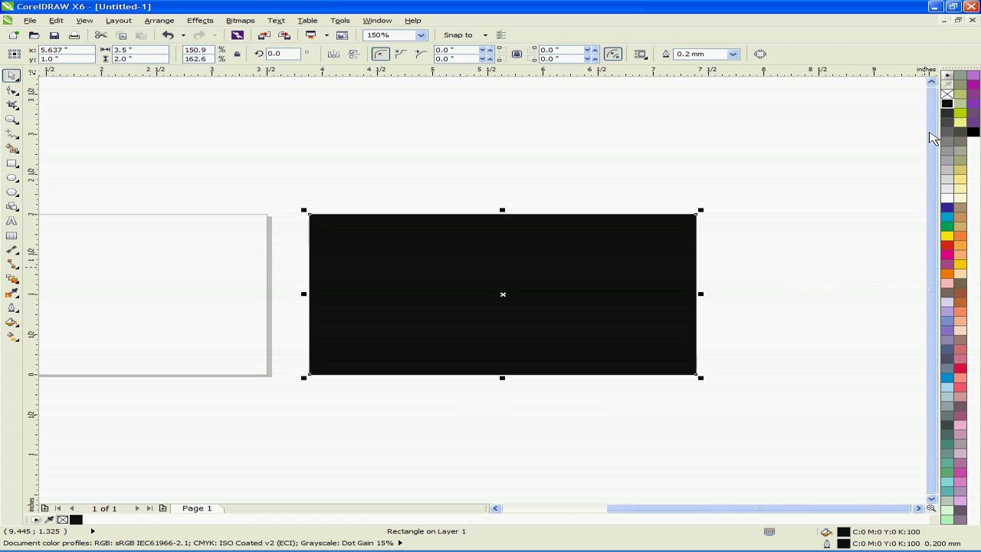
left_click(820, 271)
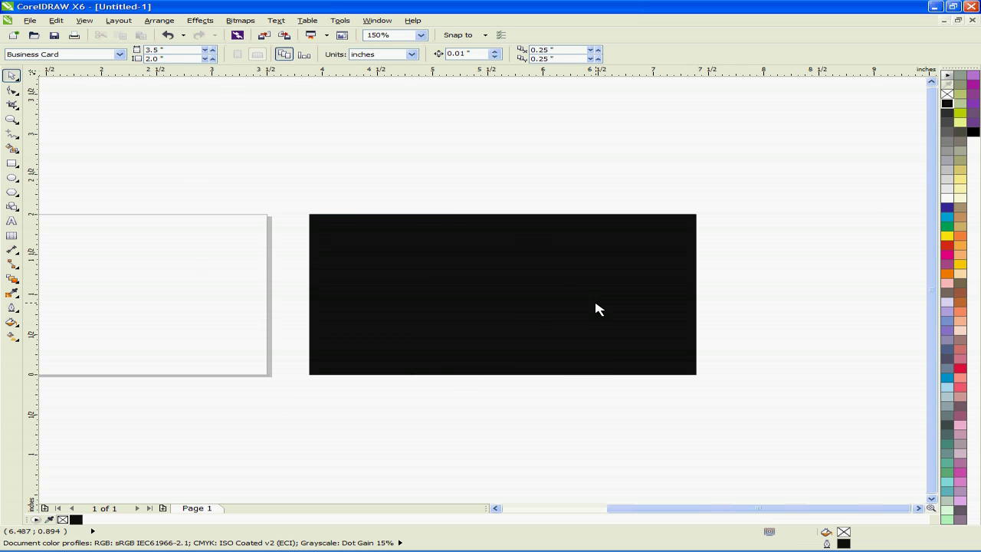
left_click(524, 316)
left_click(527, 319)
left_click(547, 465)
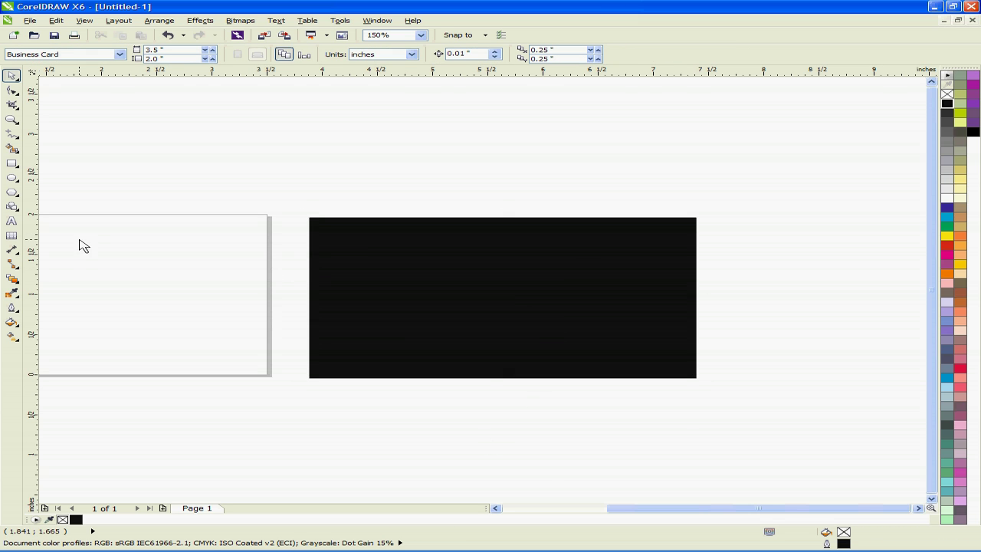
Add a 24 pt artistic text with the cardholder's first name in Persian script above the black rectangle.
left_click(11, 221)
left_click(483, 257)
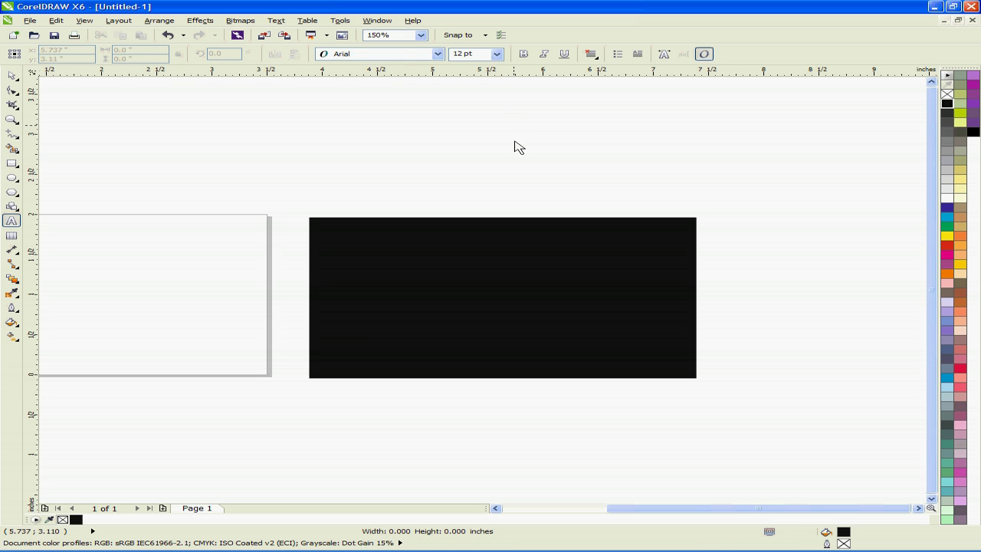
left_click(515, 143)
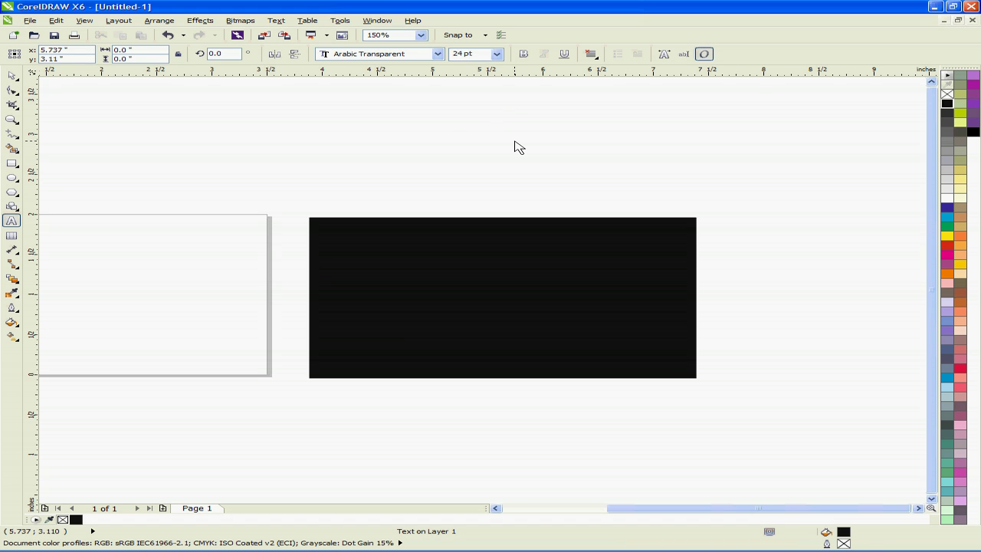
type("محمدرضا")
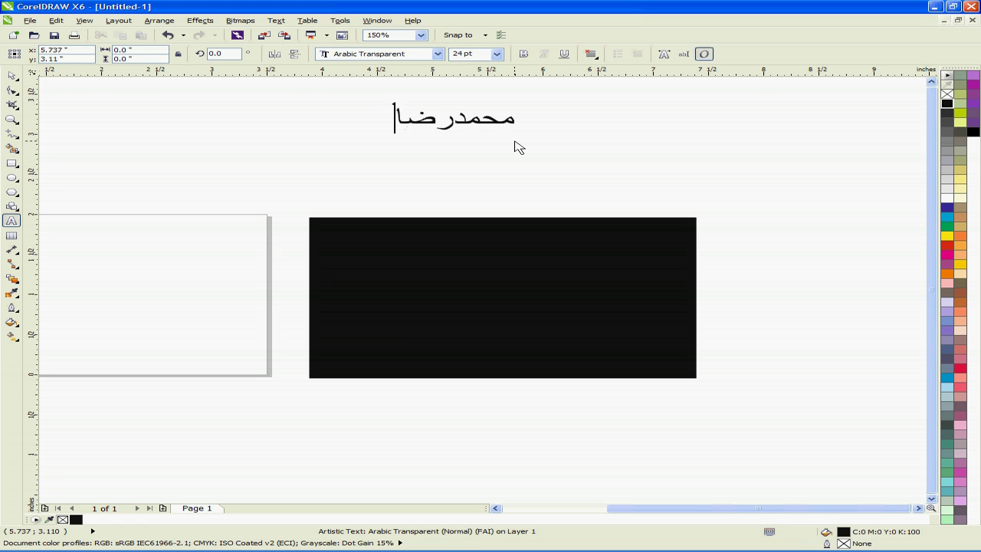
Color the name text white, shrink it to about 15 pt and place it in the card's upper-right area.
left_click(12, 76)
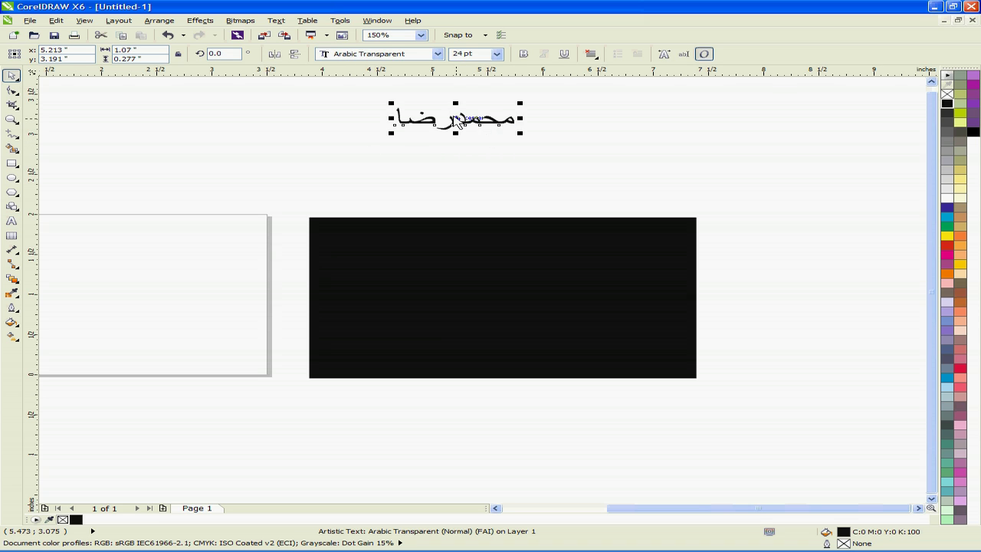
left_click(948, 198)
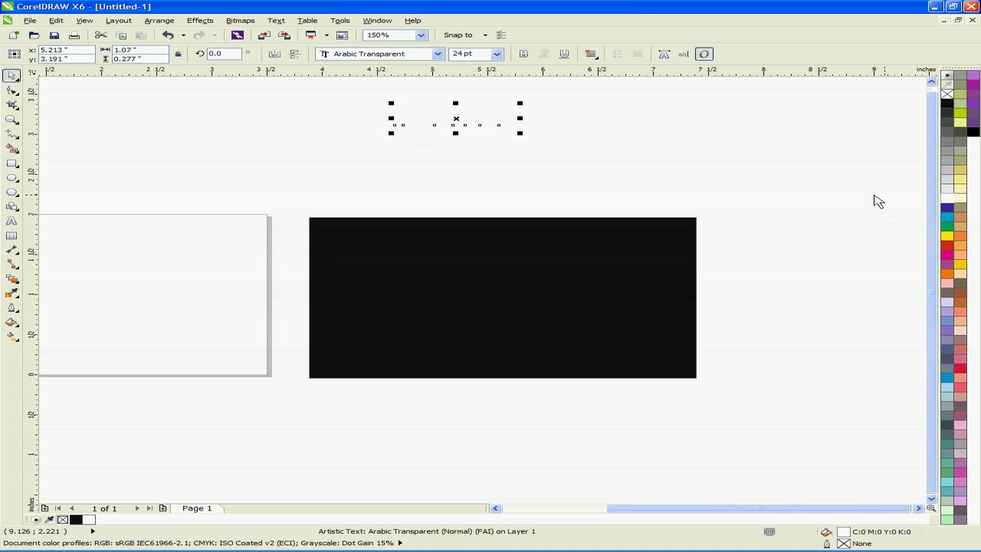
left_click_drag(562, 234, 602, 266)
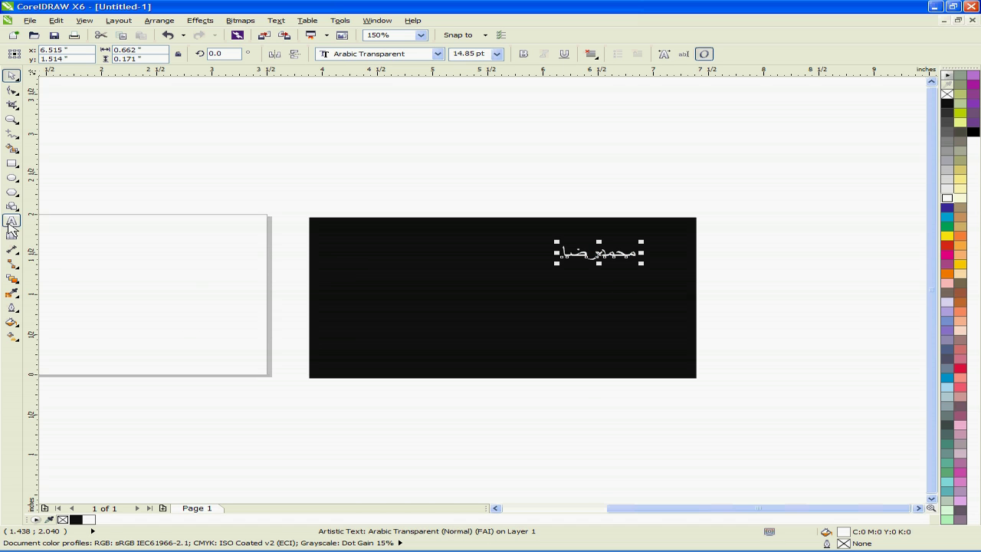
Add an English artistic text reading "Address ......" in Arial 24 pt above the page.
left_click(235, 164)
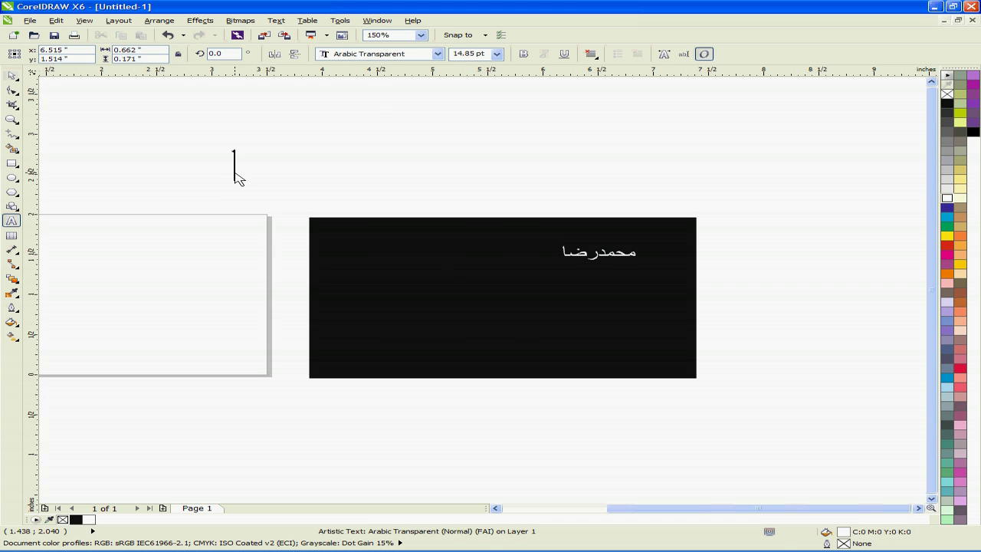
key("alt+shift")
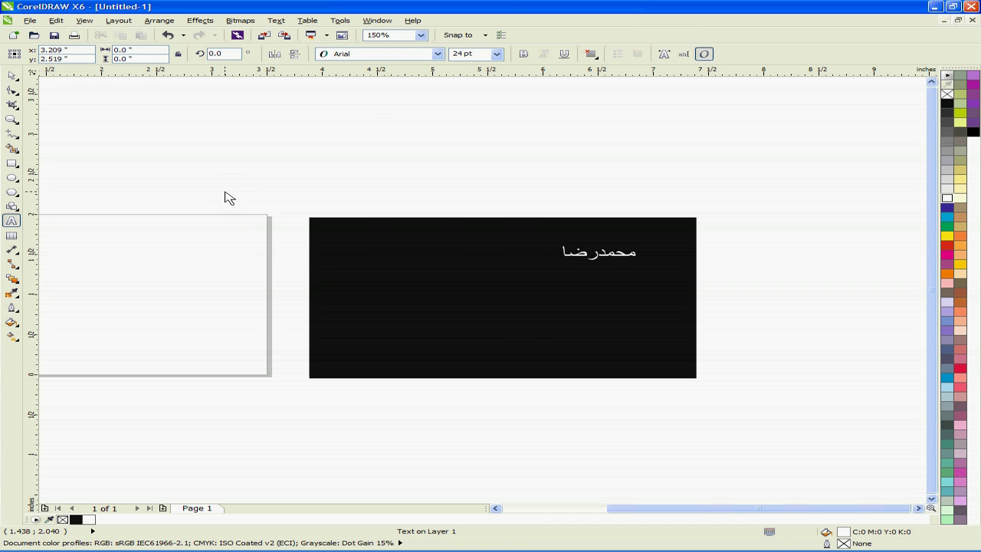
type("adress")
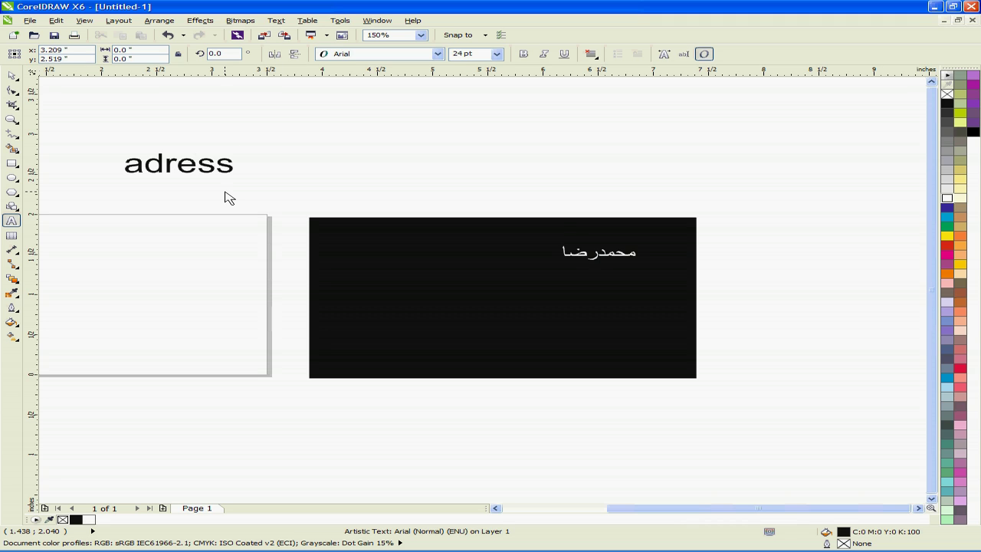
key("BackSpace")
key("BackSpace")
key("BackSpace")
key("BackSpace")
key("BackSpace")
key("BackSpace")
key("alt+shift")
key("alt+shift")
type("Adress:")
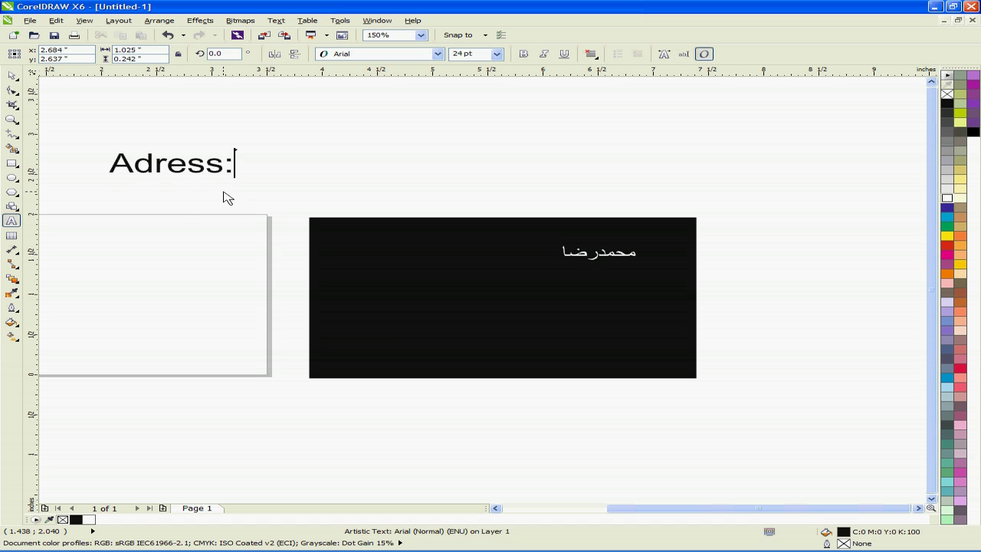
key("BackSpace")
key("BackSpace")
key("BackSpace")
key("BackSpace")
key("BackSpace")
key("BackSpace")
key("BackSpace")
type("Address ......")
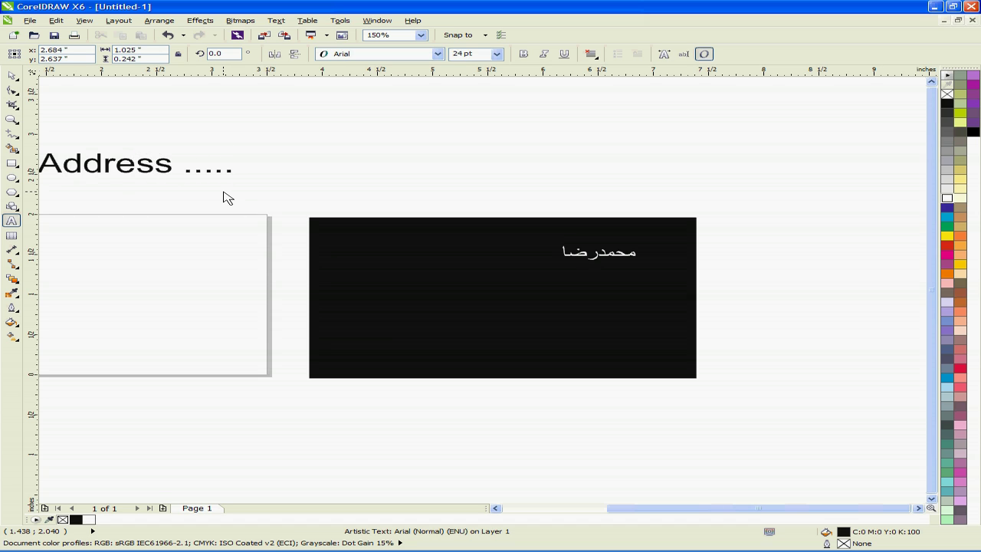
Color the "Address ......" text white, shrink it to about 8.5 pt and place it in the card's lower-left area.
left_click(12, 75)
left_click_drag(98, 171, 328, 203)
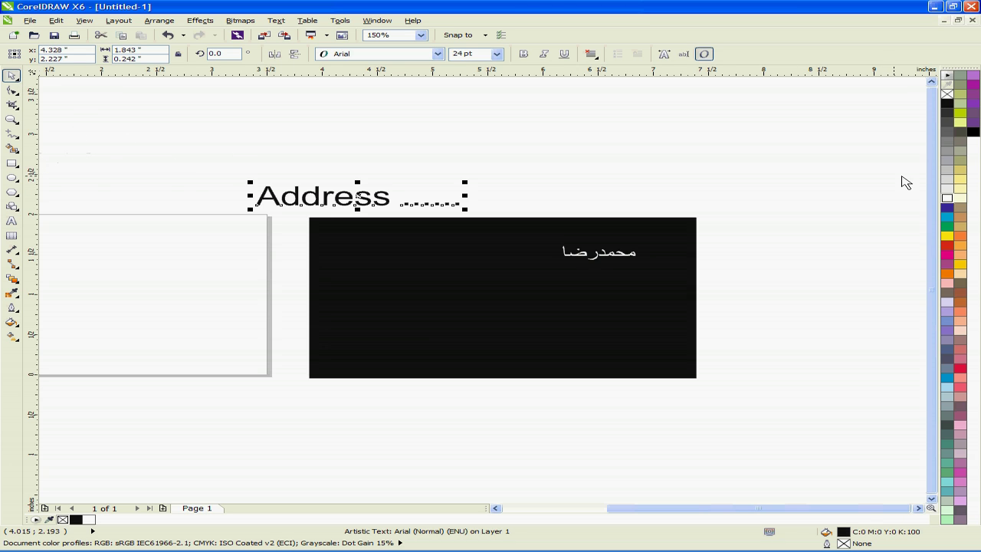
left_click(953, 203)
left_click_drag(329, 199, 390, 353)
left_click_drag(531, 366, 480, 358)
scroll(408, 359, "up", 2)
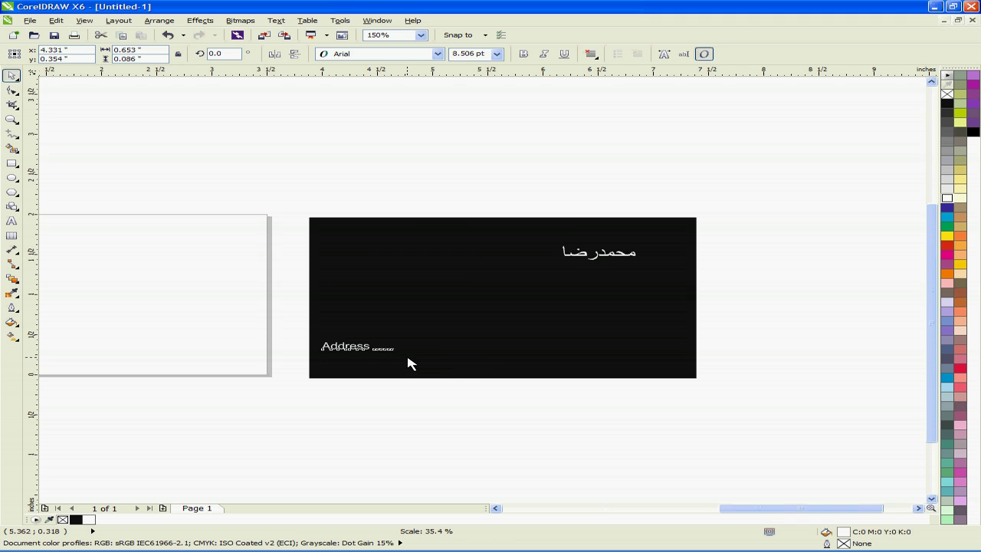
left_click_drag(285, 341, 311, 286)
Add an artistic text reading "TEL & FAX" in Arial 24 pt below the card.
left_click(12, 221)
left_click(293, 460)
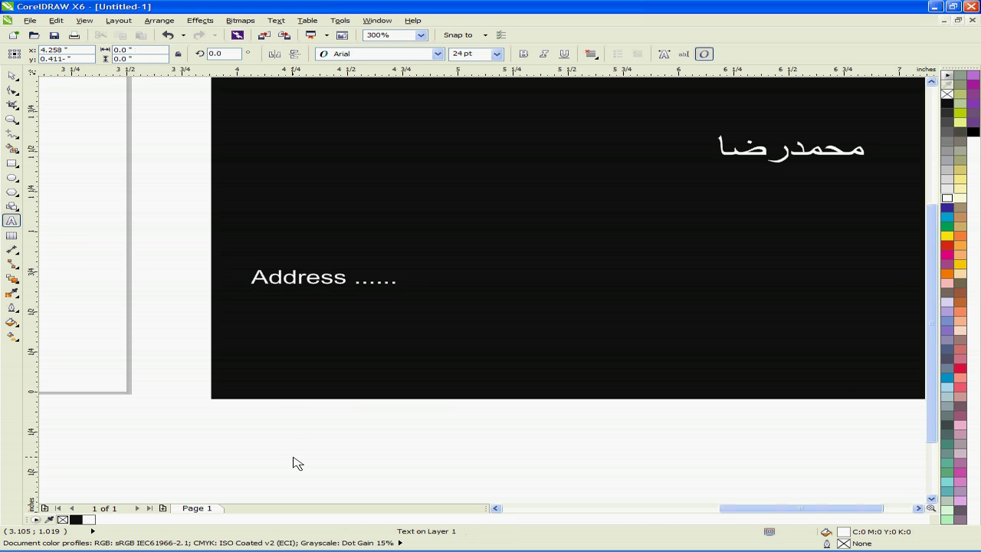
type("TEL")
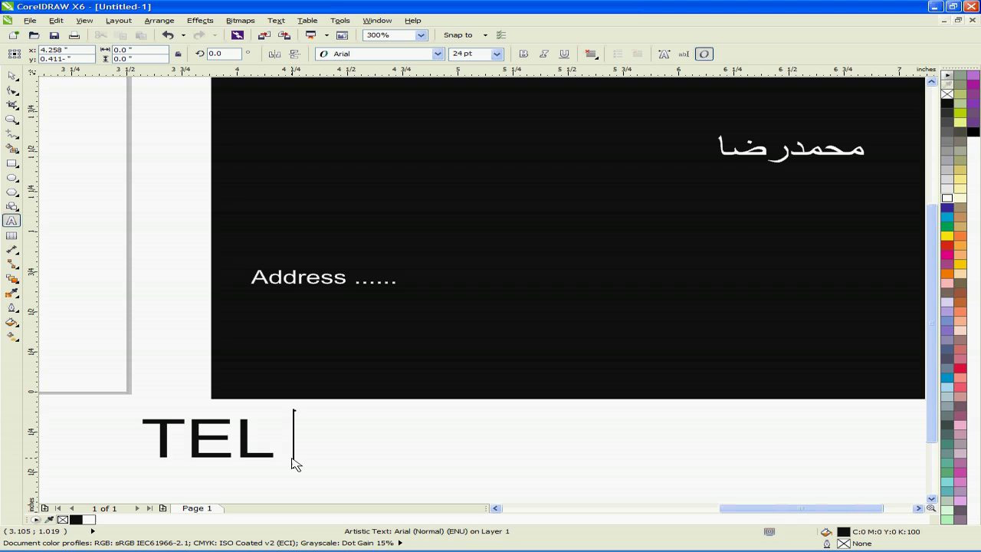
type("& FAX")
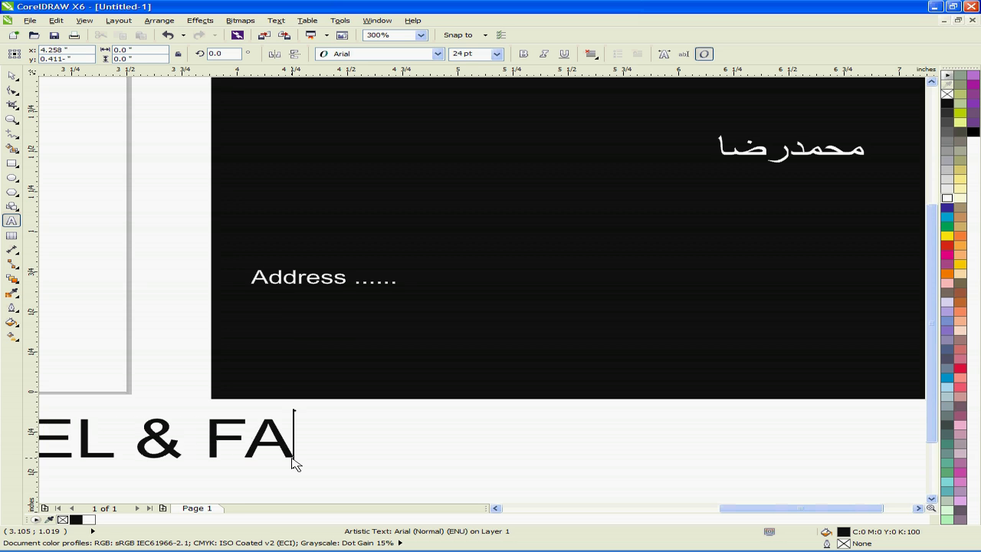
Color the "TEL & FAX" text white, shrink it to about 0.75 inch wide and place it under the Address line.
left_click(15, 76)
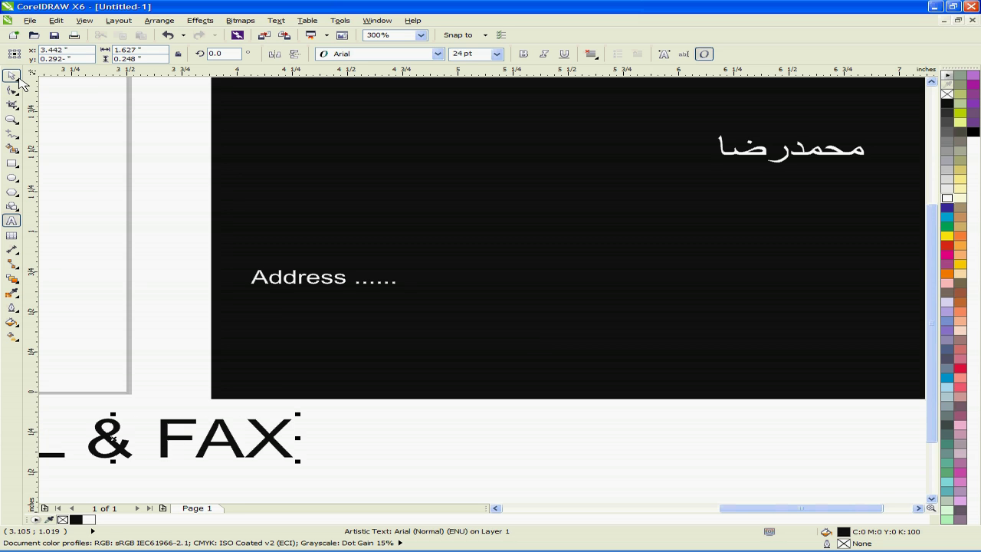
left_click_drag(198, 426, 479, 328)
left_click(947, 198)
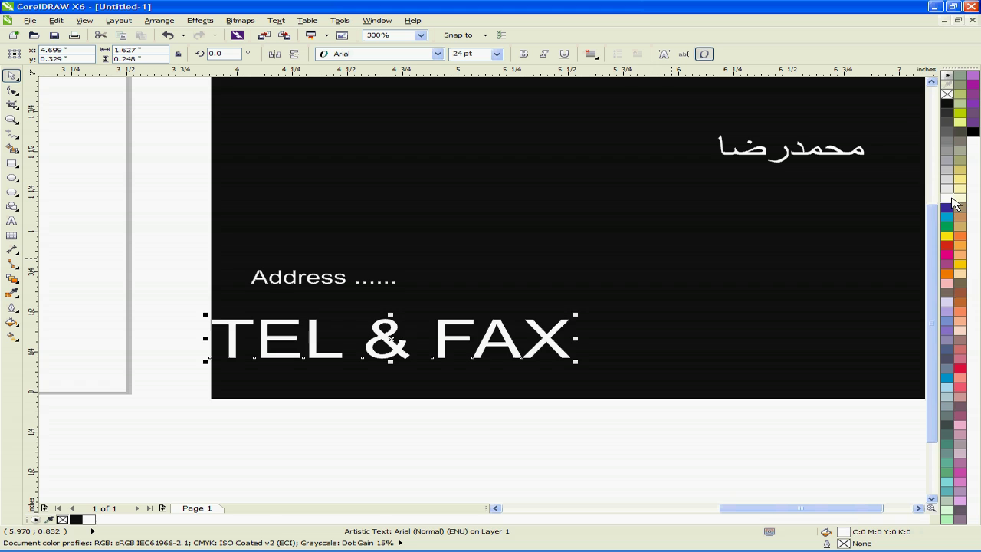
left_click_drag(575, 360, 474, 347)
left_click_drag(313, 336, 361, 322)
Set the font size of both the Address line and the "TEL & FAX" line to 8 pt.
left_click(321, 278)
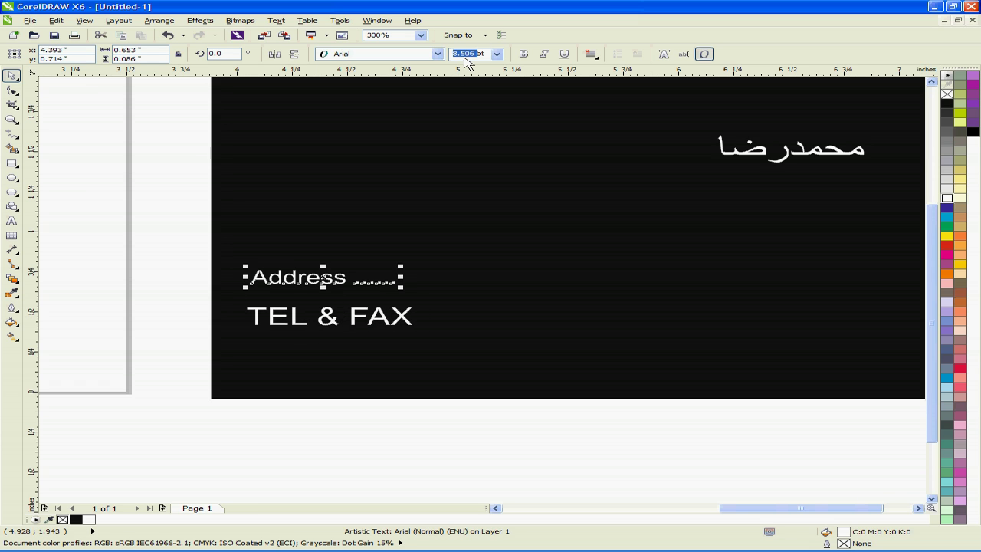
type("8")
key("Return")
left_click(329, 325)
left_click(462, 53)
type("8")
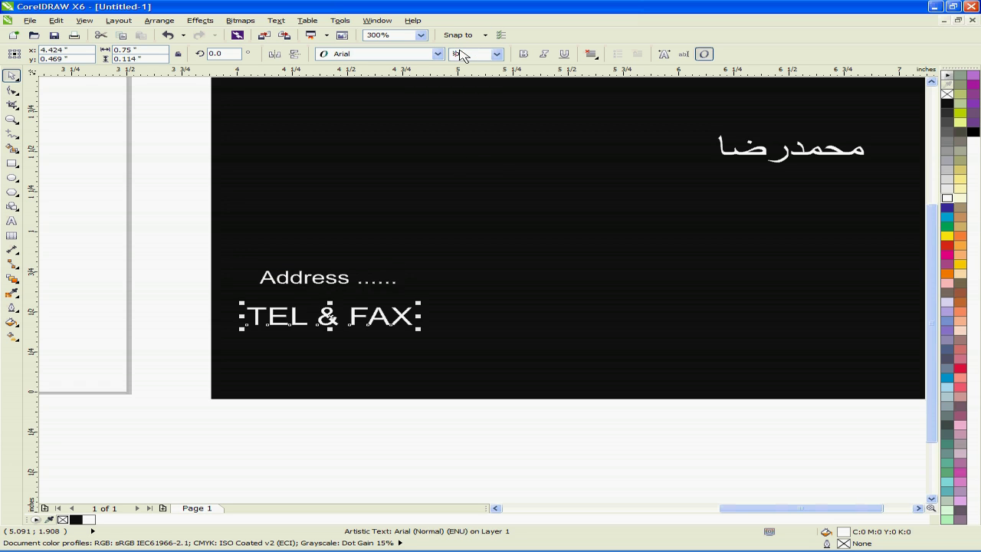
key("Return")
Reposition the "TEL & FAX" and Address lines so their starts line up near the card's left edge.
left_click_drag(362, 342, 322, 329)
mouse_move(314, 287)
left_mouse_down()
mouse_move(320, 281)
mouse_move(310, 287)
left_mouse_up()
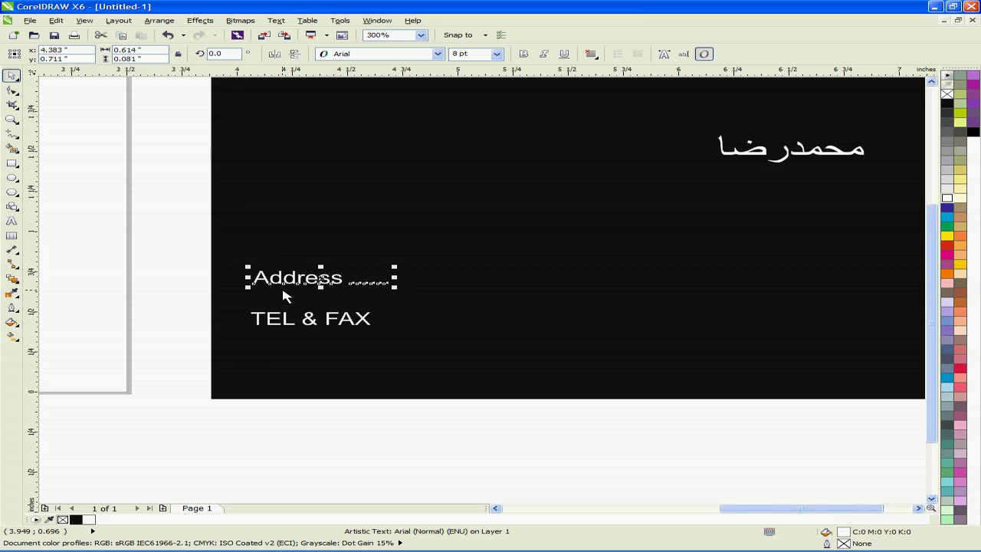
left_click_drag(280, 280, 267, 322)
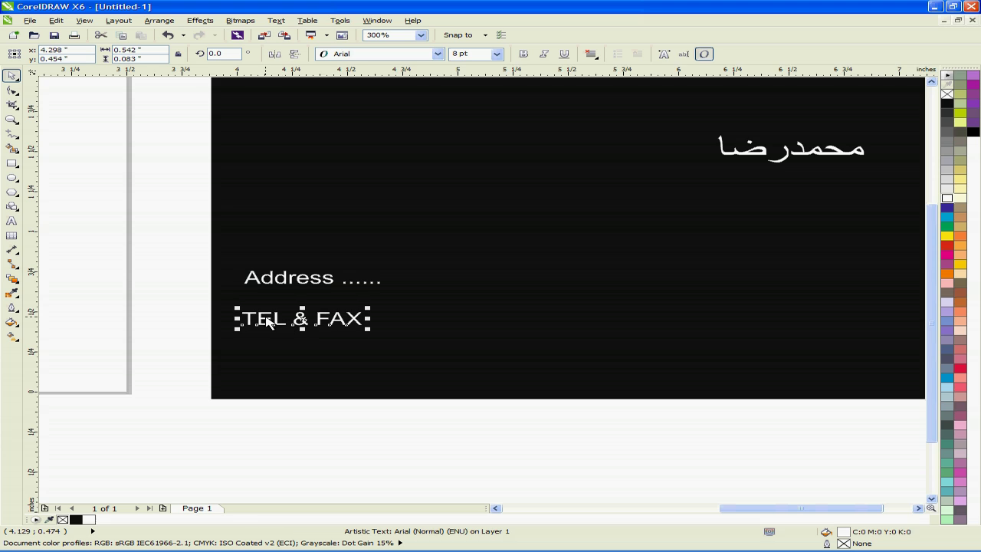
Append a colon and the phone number to the "TEL & FAX" line and move it back so it starts under the Address line.
left_click(12, 221)
left_click(377, 308)
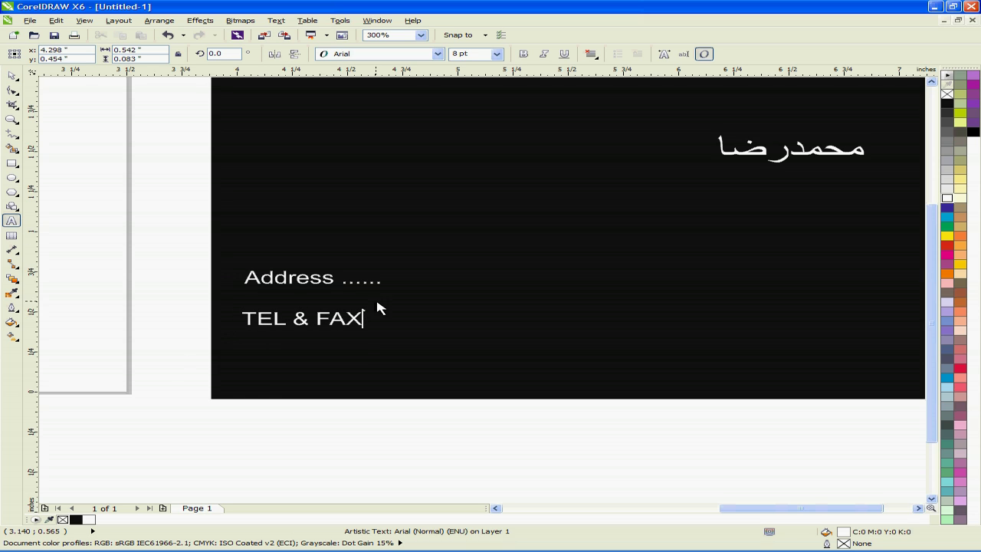
type(": ")
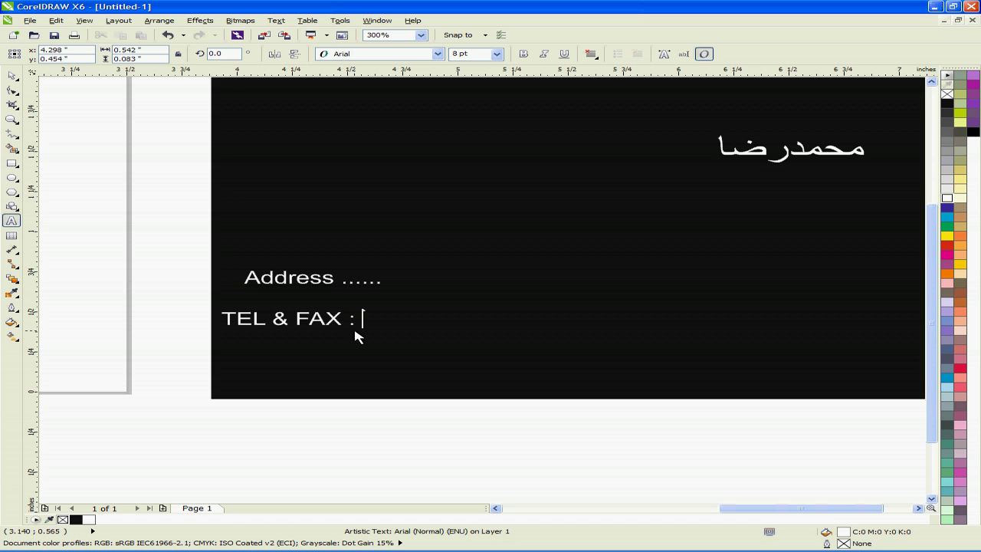
type("0123456789")
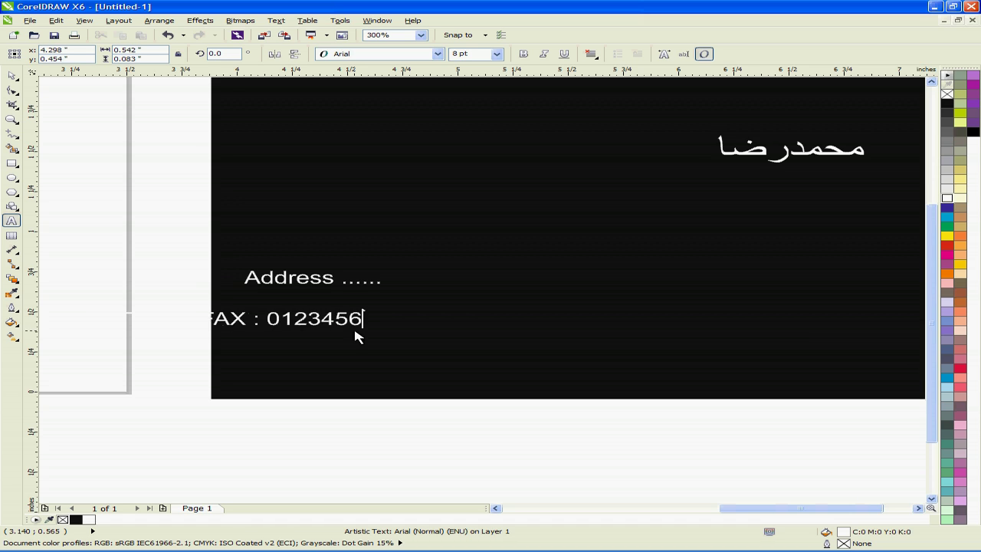
left_click(13, 75)
left_click_drag(281, 335, 297, 328)
left_click_drag(388, 327, 431, 329)
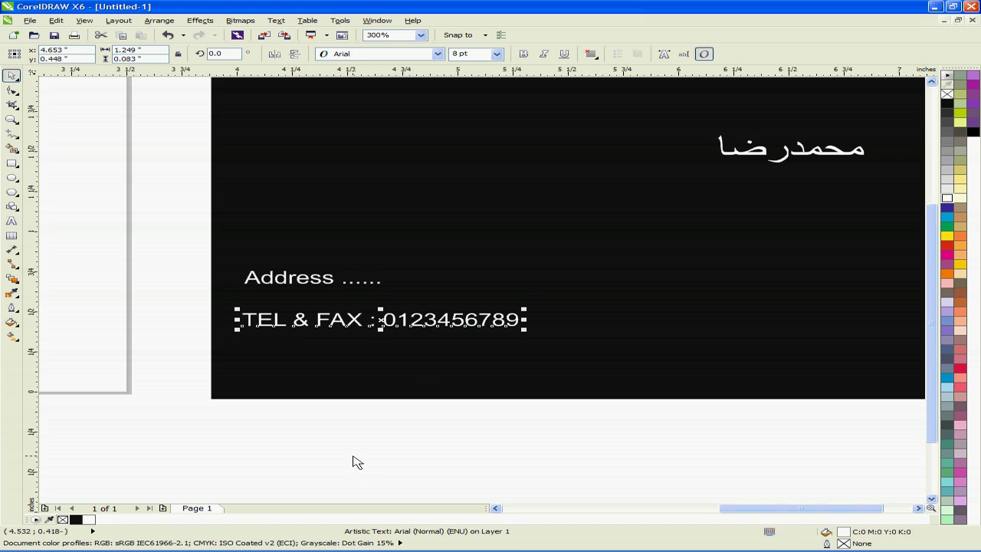
Add an artistic text reading "EMAIL & WEB" in Arial 24 pt below the card.
left_click(11, 221)
left_click(230, 450)
type("E")
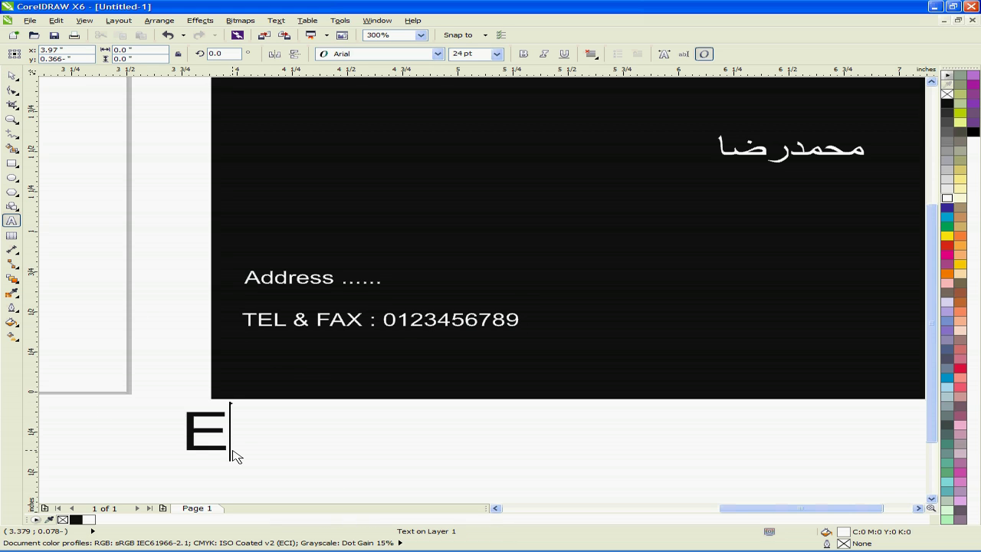
type("MAIL")
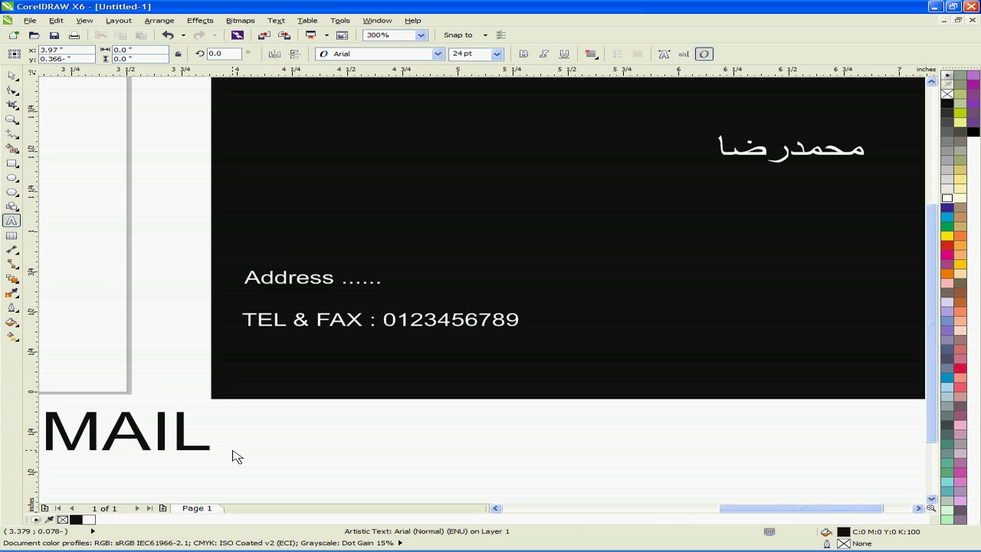
type(" & W")
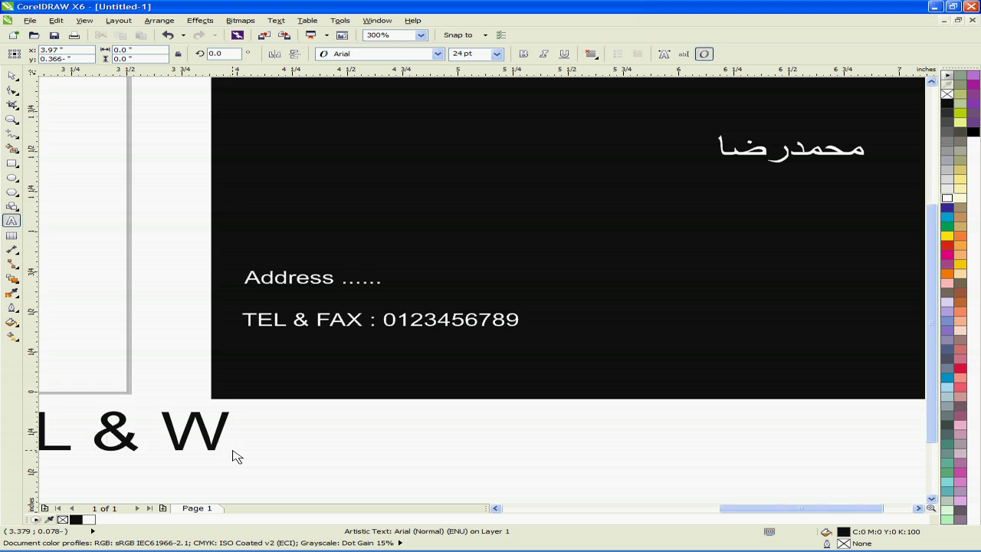
type("EB")
left_click(11, 75)
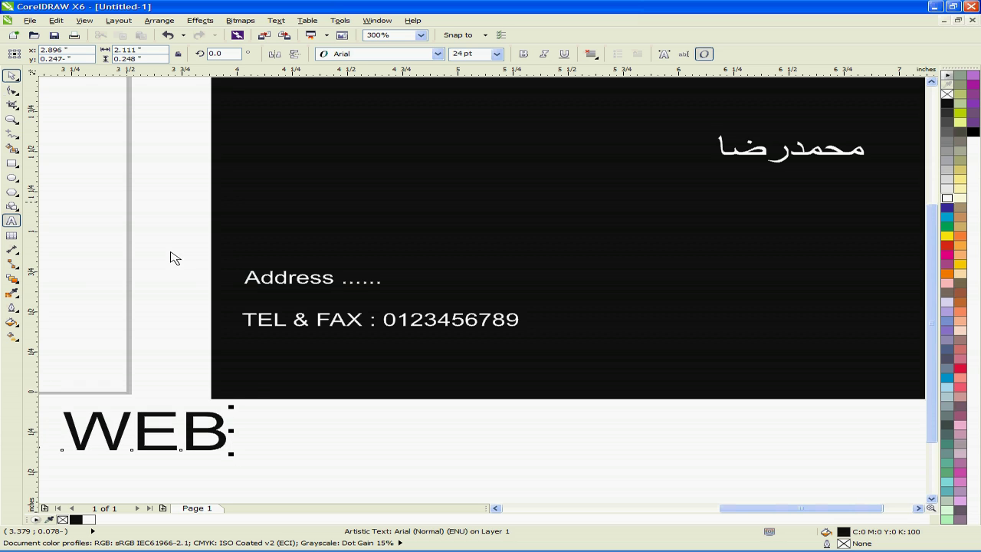
Move the "EMAIL & WEB" text onto the card's lower edge, color it white and reduce its font size to 8 pt.
left_click_drag(199, 430, 658, 373)
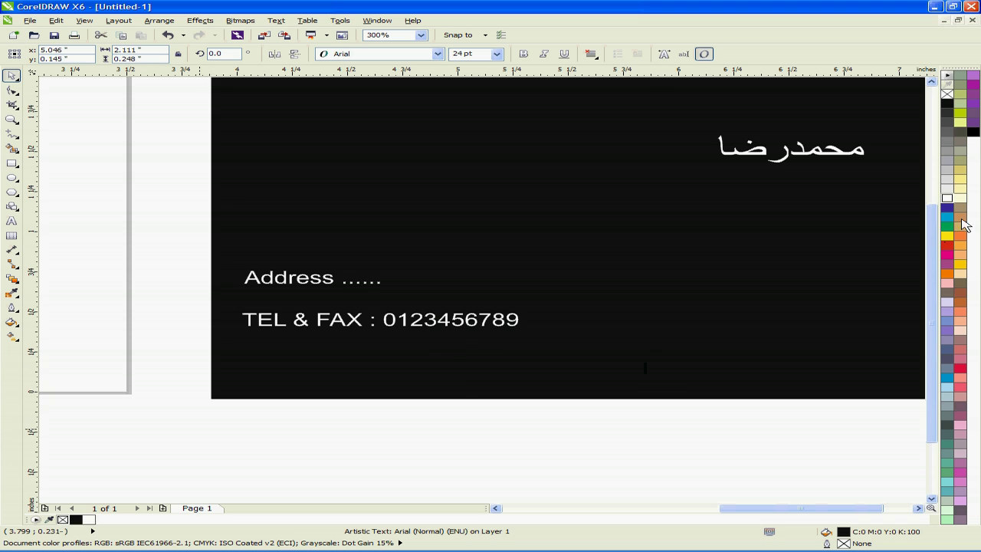
left_click(948, 197)
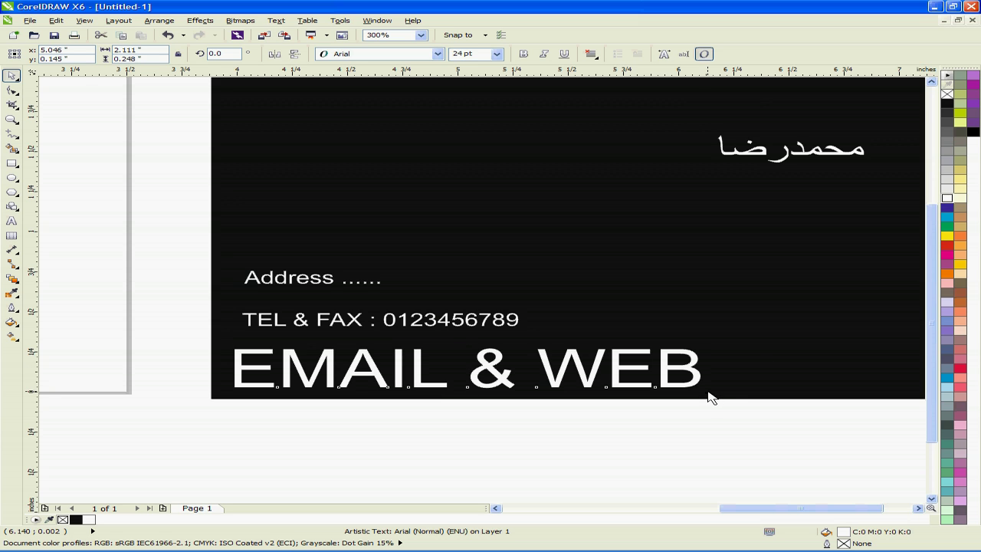
left_click_drag(709, 396, 529, 370)
type("8")
key("Return")
left_click_drag(541, 377, 466, 373)
left_click(184, 36)
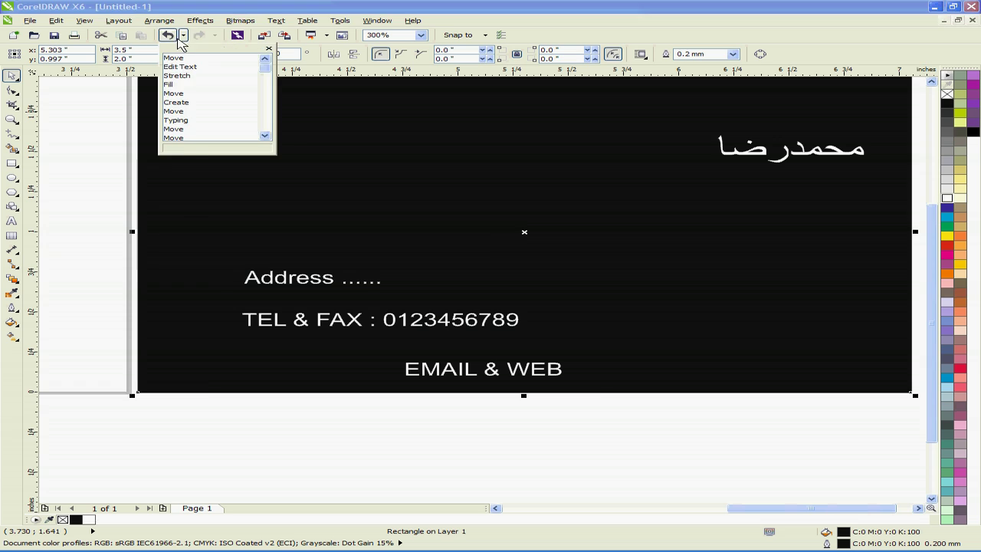
left_click(173, 58)
left_click_drag(485, 373, 326, 368)
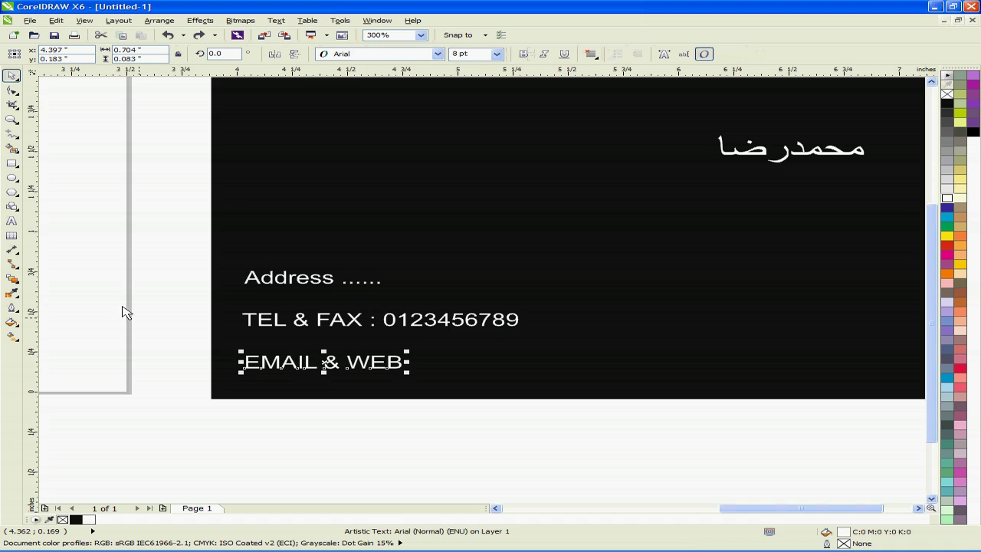
left_click(13, 220)
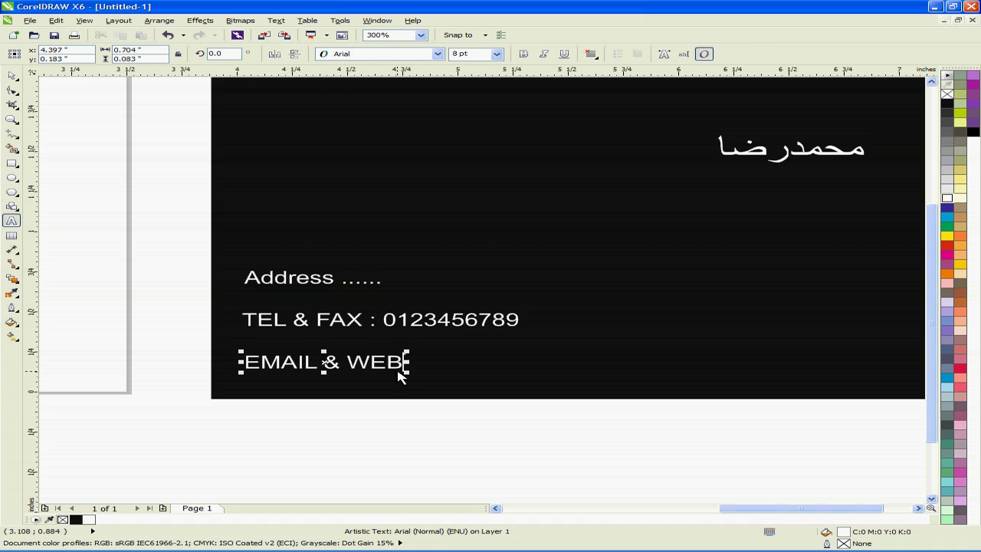
type(":")
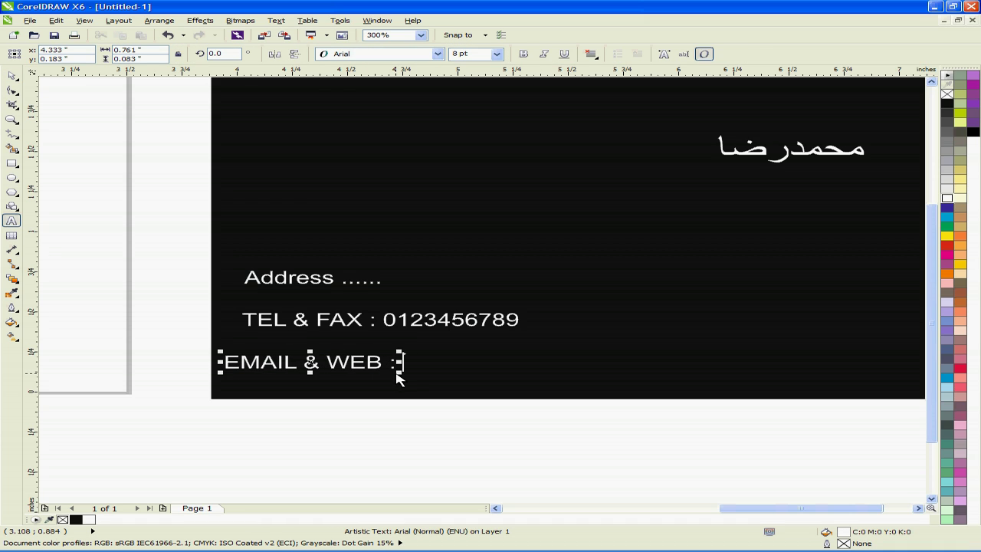
type(" WWW")
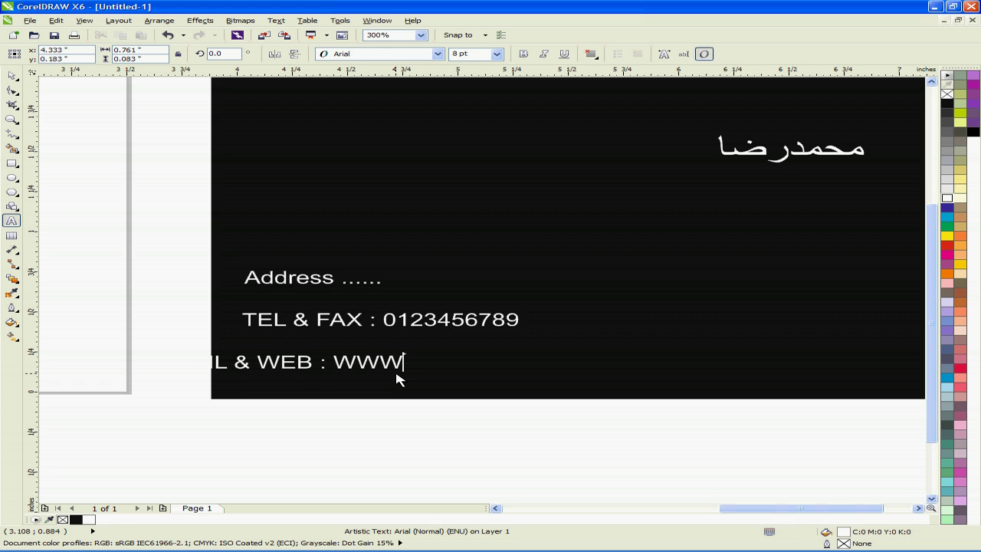
type(".ABCD")
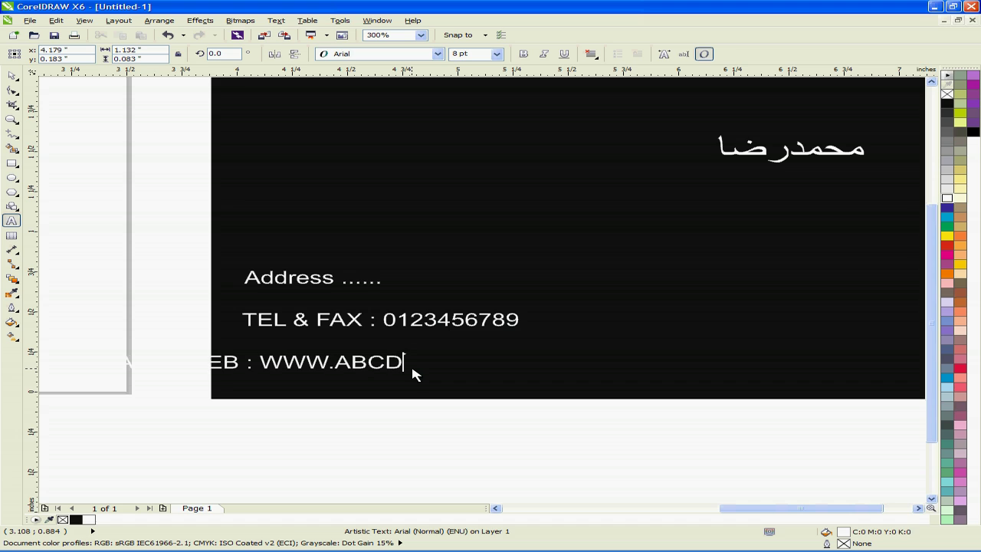
type(".COM")
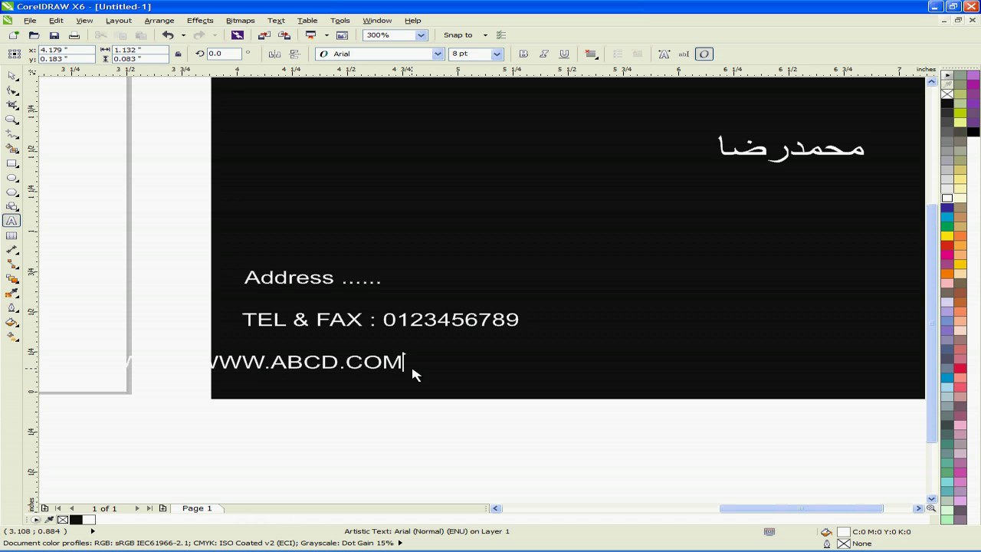
left_click(11, 75)
left_click_drag(355, 371, 580, 368)
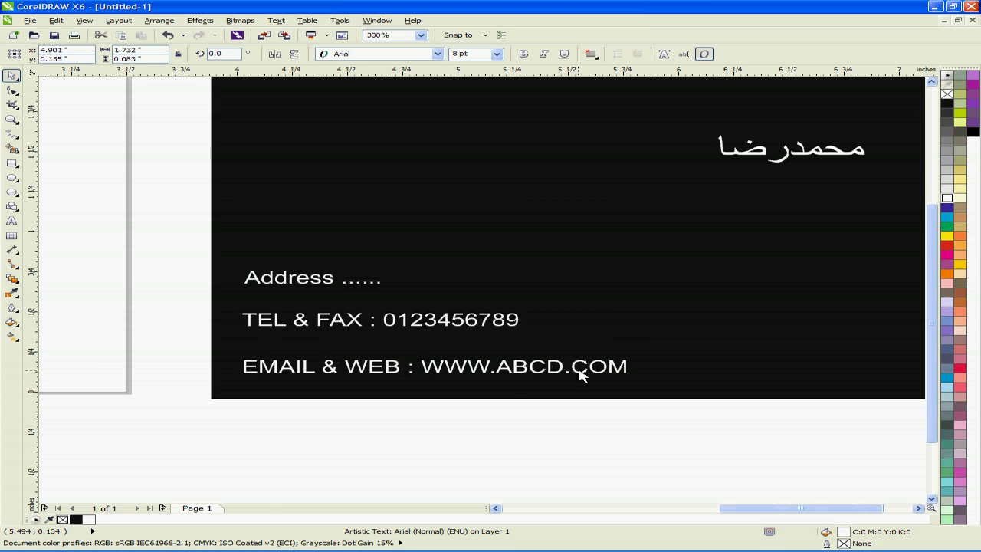
Tighten the spacing of the three contact lines by lowering TEL & FAX, raising EMAIL & WEB slightly and nudging Address down.
left_click(414, 334)
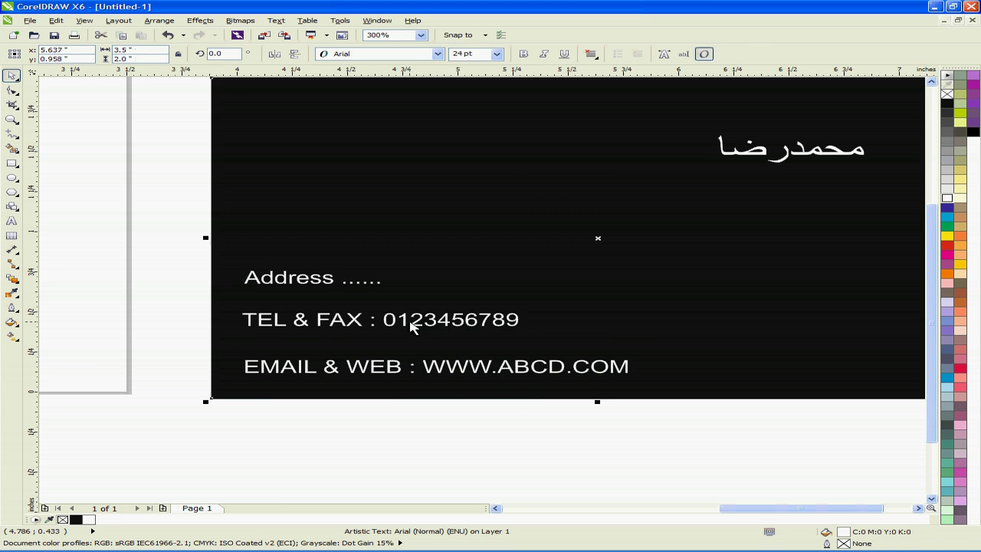
left_click(419, 322)
left_click_drag(418, 323, 419, 331)
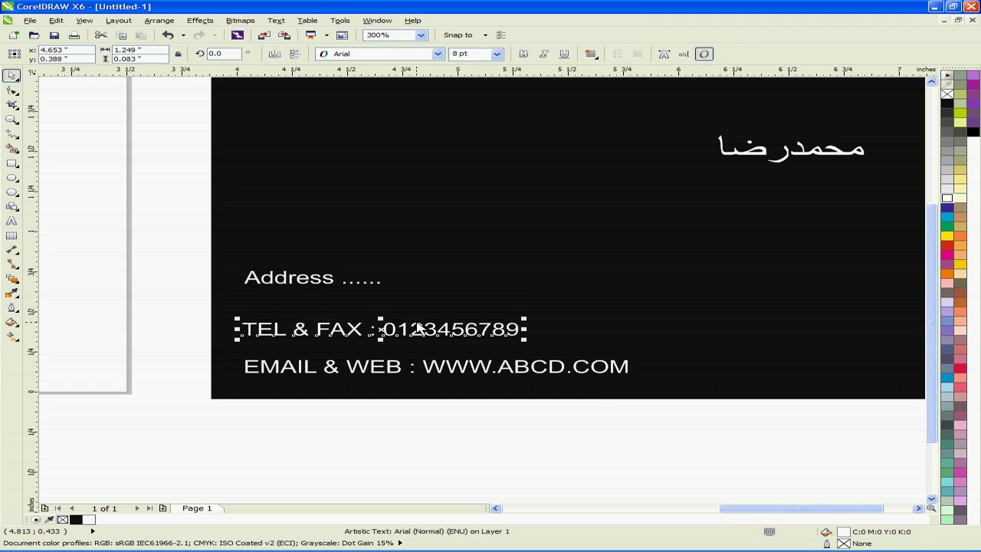
left_click(394, 373)
left_click_drag(395, 374, 394, 369)
left_click(307, 280)
key("Down")
key("Down")
key("Down")
key("Down")
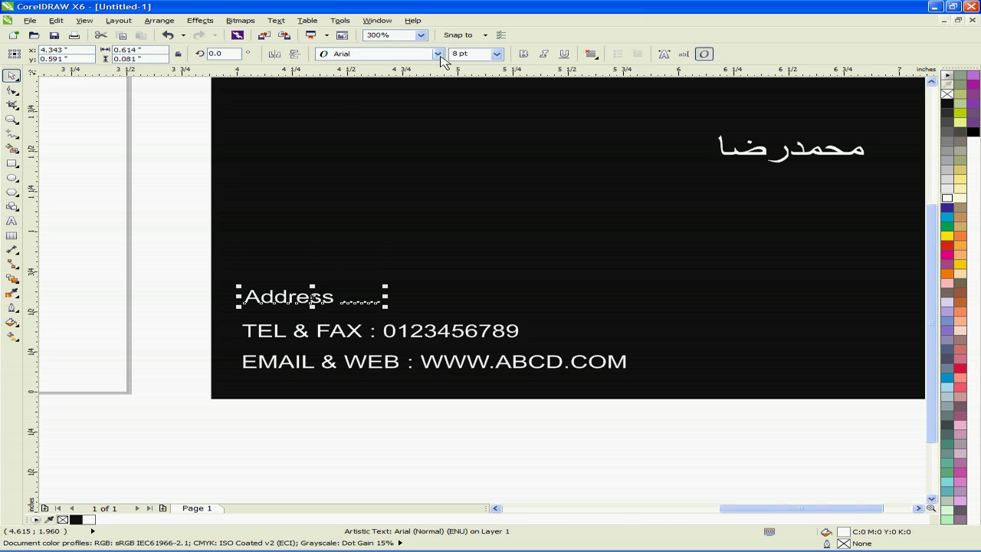
Preview other fonts, such as Blackoak Std, on the Address line and close the font choice without applying one.
left_click(442, 55)
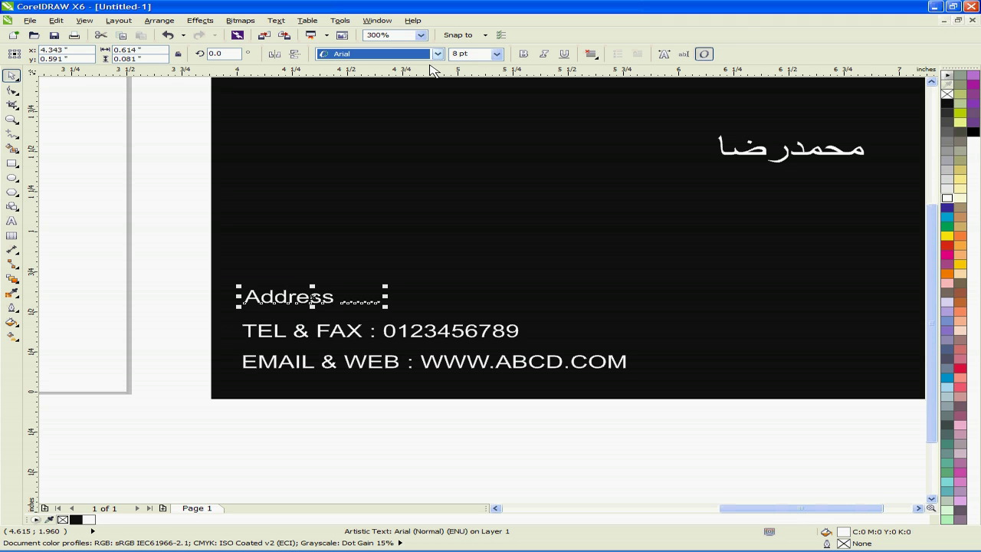
left_click(432, 66)
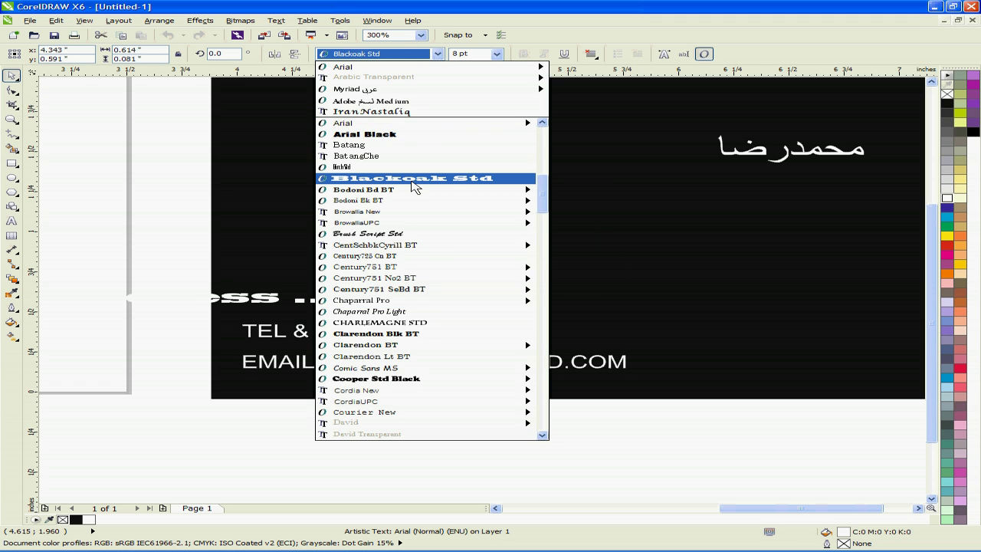
left_click(437, 54)
left_click(443, 331)
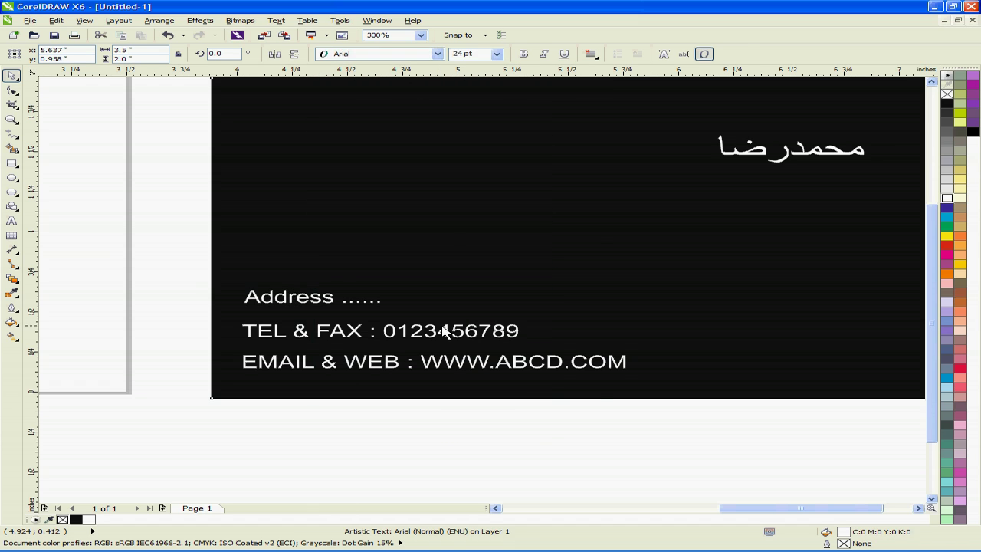
left_click(443, 331)
left_click(341, 449)
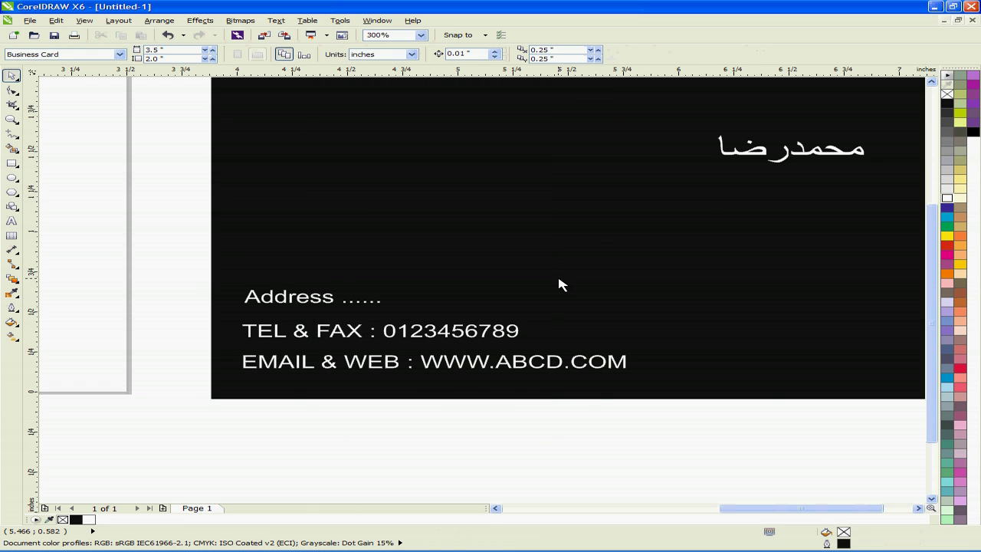
Try the name text in the card's upper corner, then move it to the horizontal middle near the upper edge.
scroll(560, 285, "down", 1)
left_click(698, 217)
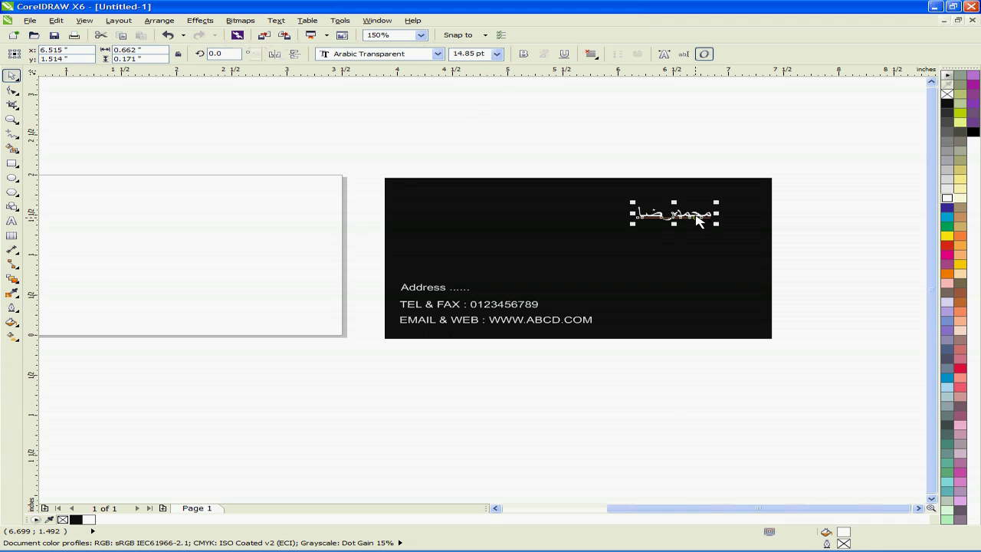
left_click_drag(700, 220, 734, 209)
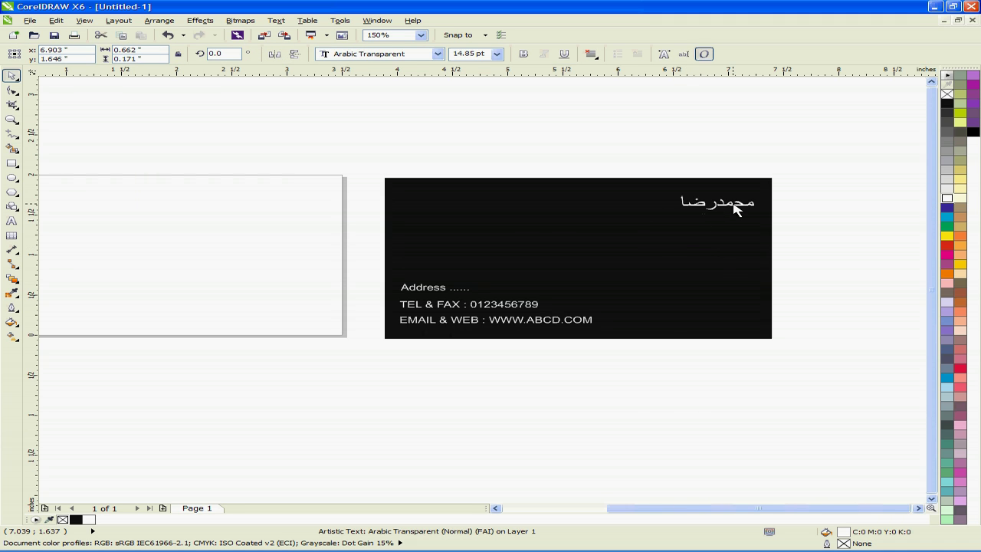
left_click_drag(671, 219, 593, 218)
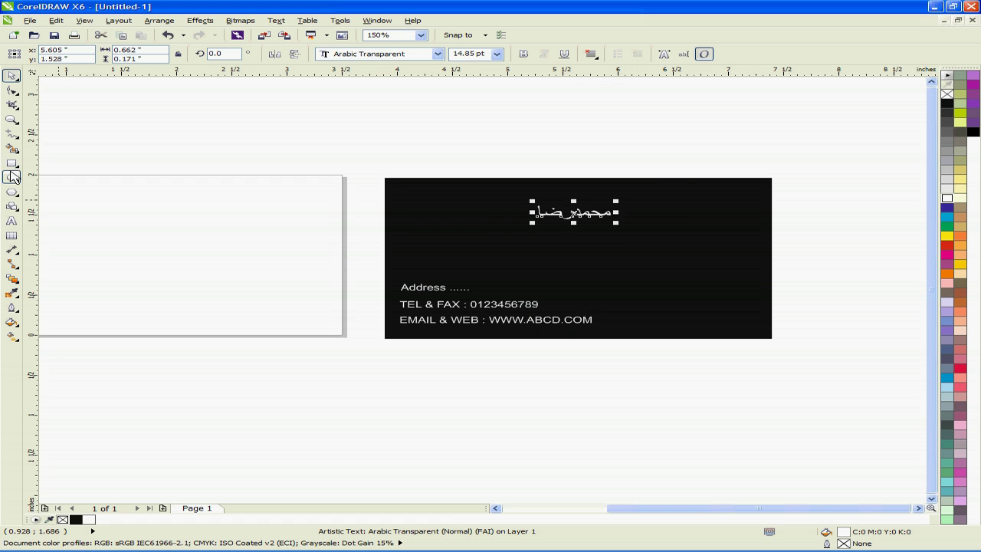
Add a Persian artistic text reading "طراح گرافیک" in Arabic Transparent 24 pt on the blank page beside the card.
left_click(13, 221)
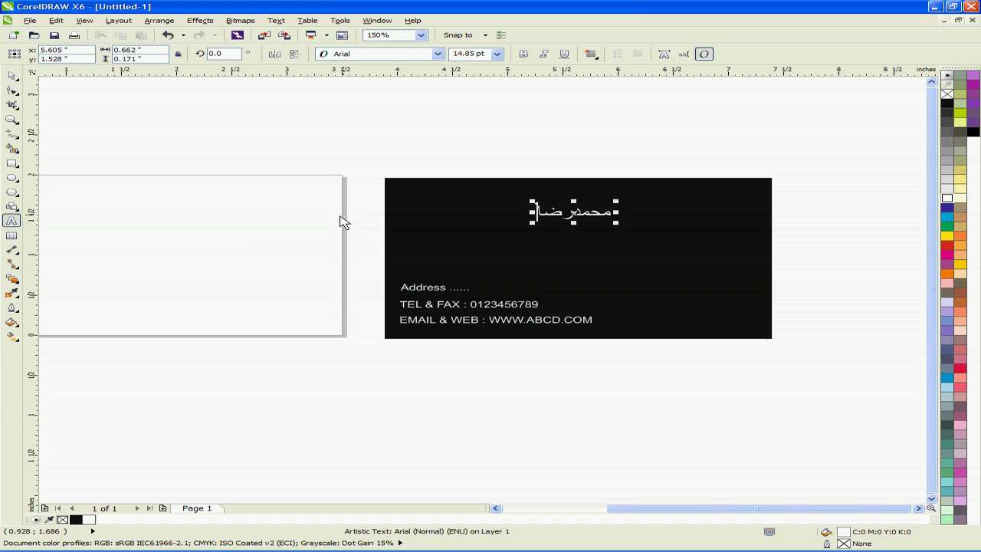
type("VH")
key("BackSpace")
key("BackSpace")
key("BackSpace")
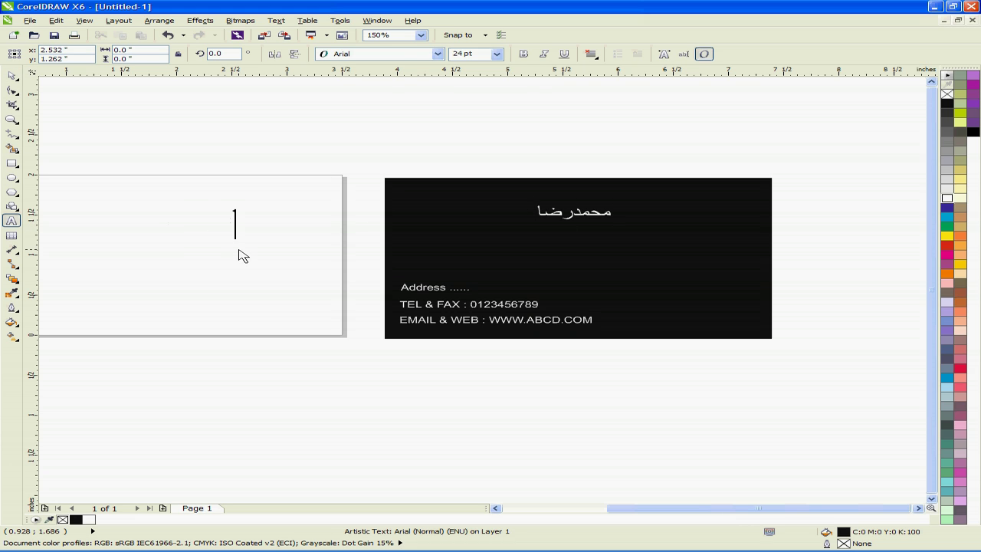
key("alt+shift")
type("طراح گرافیک")
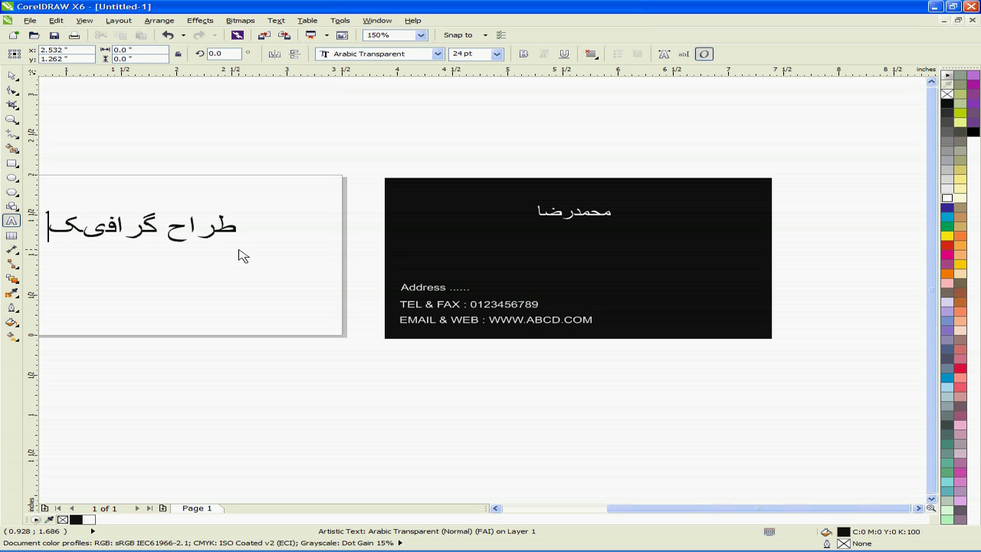
key("BackSpace")
key("BackSpace")
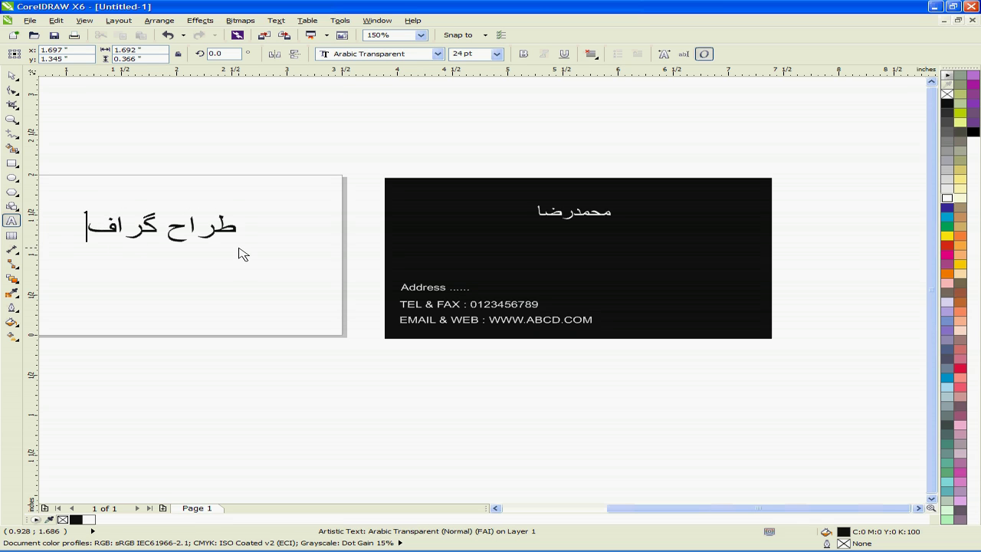
type("یک")
left_click(12, 75)
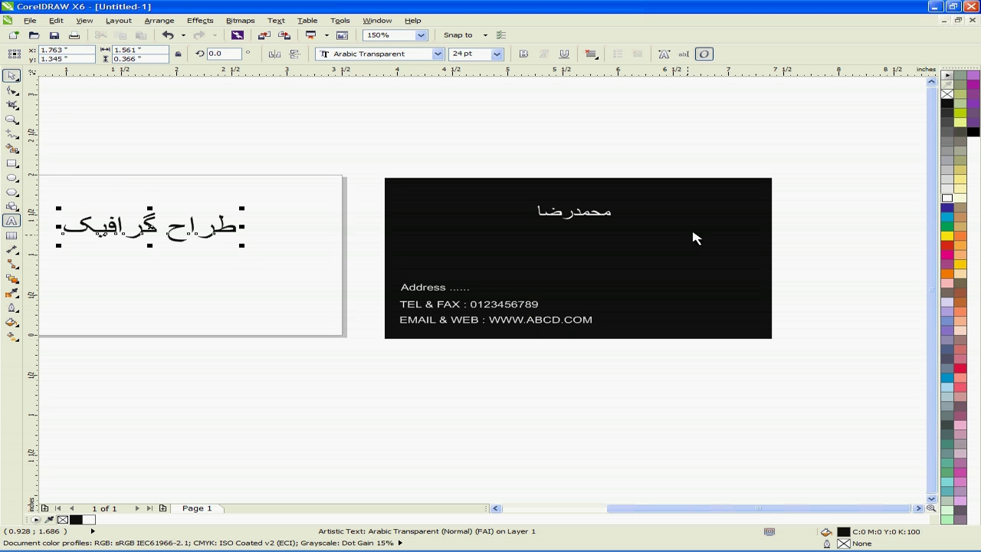
Color the "طراح گرافیک" text white, place it under the name on the card and shrink it to about 1.22 inches wide.
left_click(958, 207)
left_click_drag(265, 237, 639, 253)
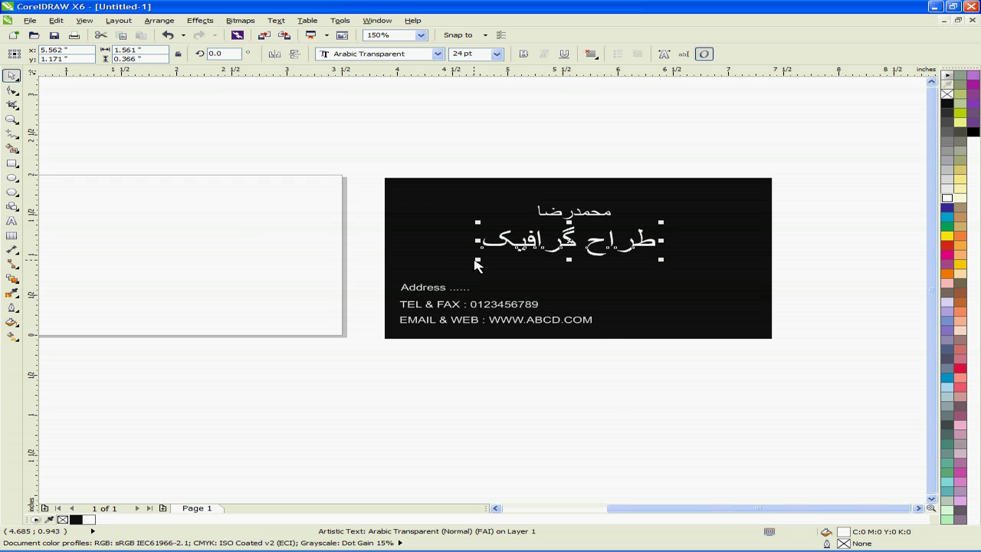
left_click_drag(479, 265, 495, 259)
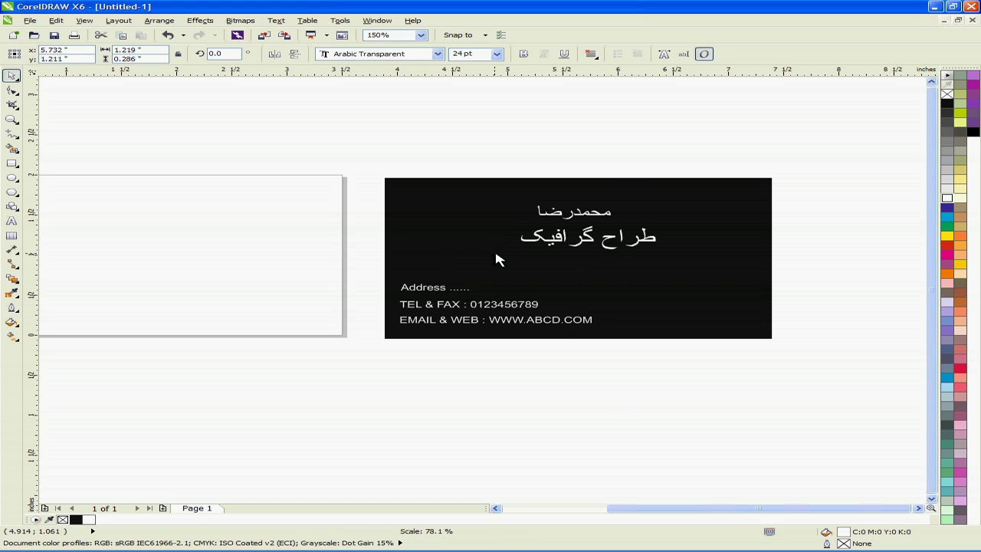
Move the Persian job title and Persian name off the card onto the blank page and color both texts black.
left_click_drag(609, 243, 589, 245)
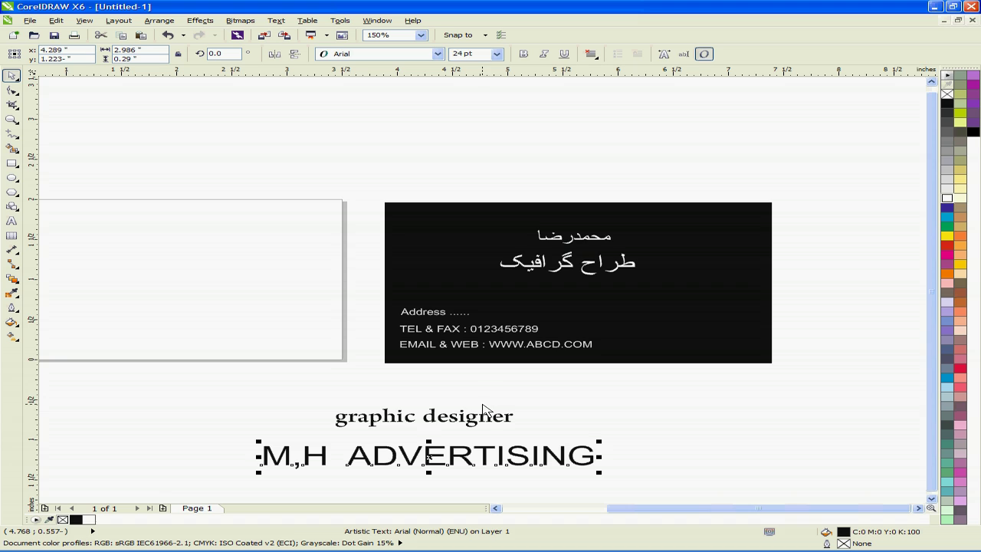
left_click_drag(596, 271, 313, 153)
left_click_drag(263, 212, 251, 221)
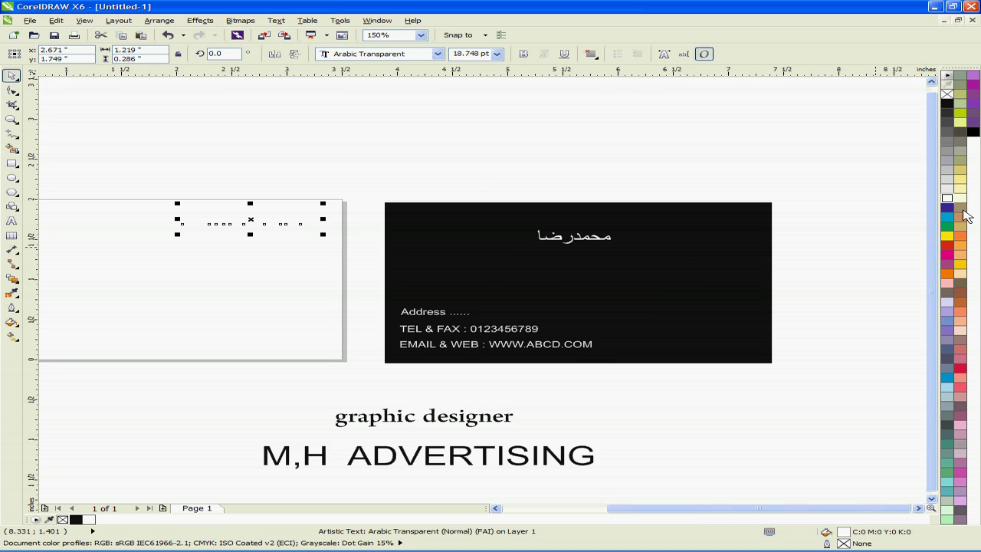
left_click(949, 103)
left_click_drag(595, 241, 284, 259)
left_click(947, 103)
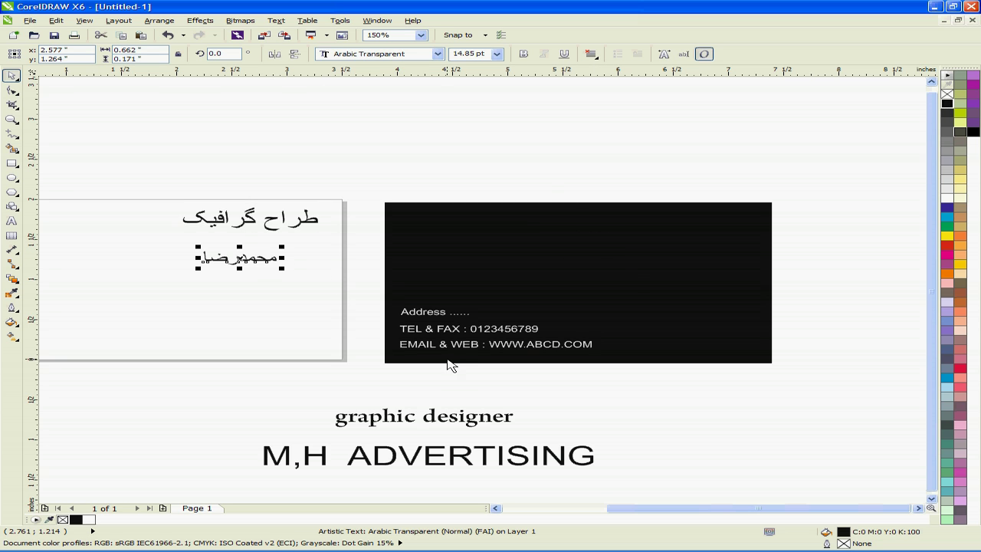
Move the "graphic designer" text onto the card, color it white and position it near the middle.
left_click(390, 419)
key("Delete")
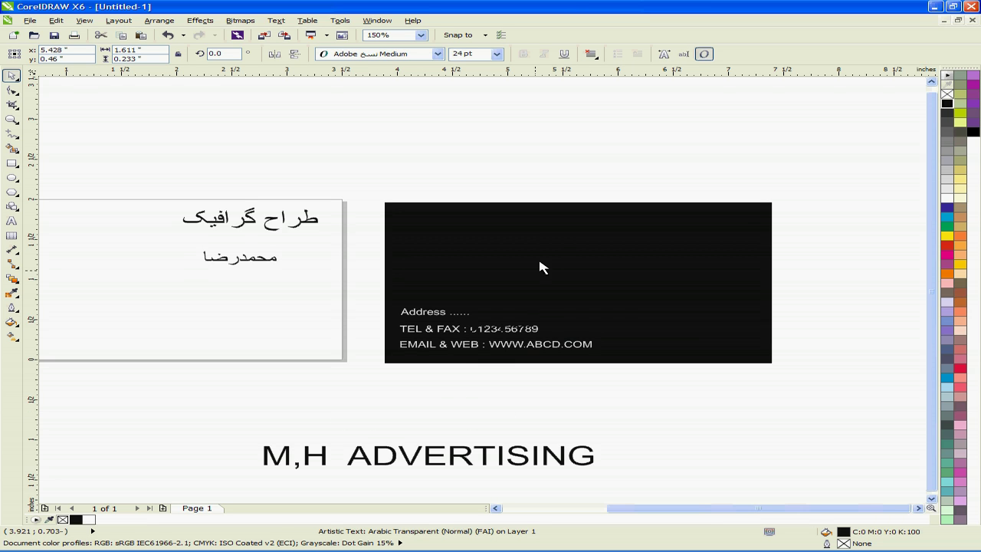
key("ctrl+z")
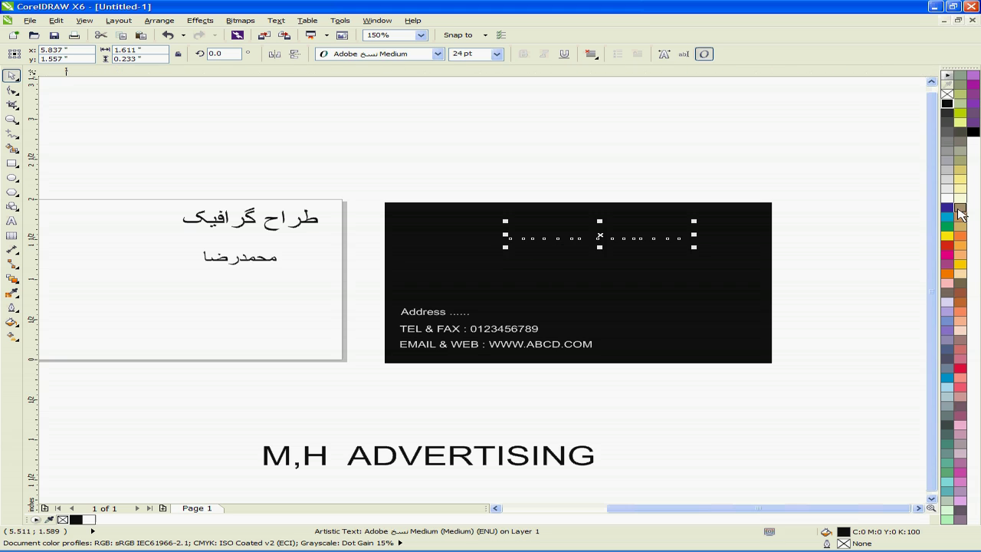
left_click(947, 198)
left_click_drag(604, 236, 545, 283)
Place the "M,H ADVERTISING" text near the card's upper edge, color it white and shrink it to about 2.275 inches wide.
left_click_drag(513, 458, 643, 234)
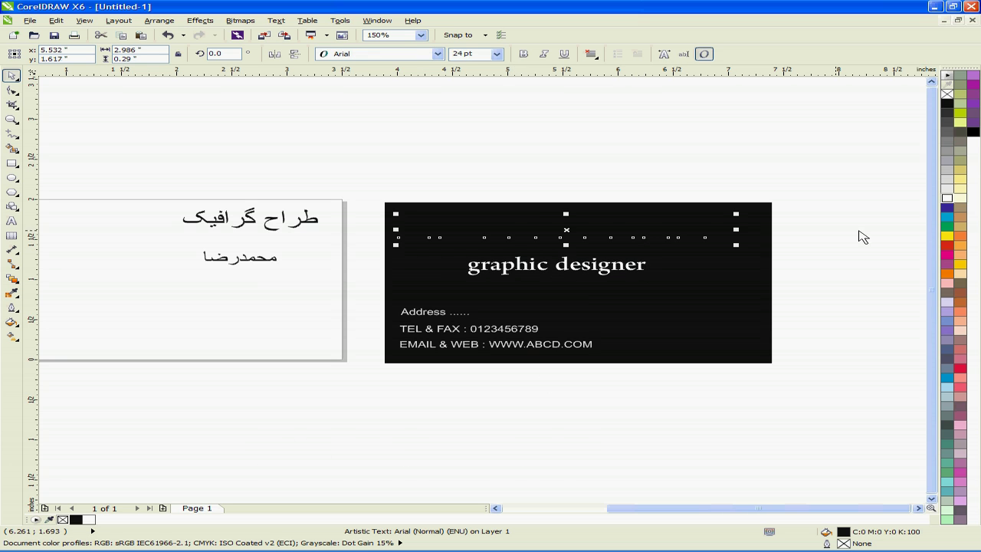
left_click(947, 198)
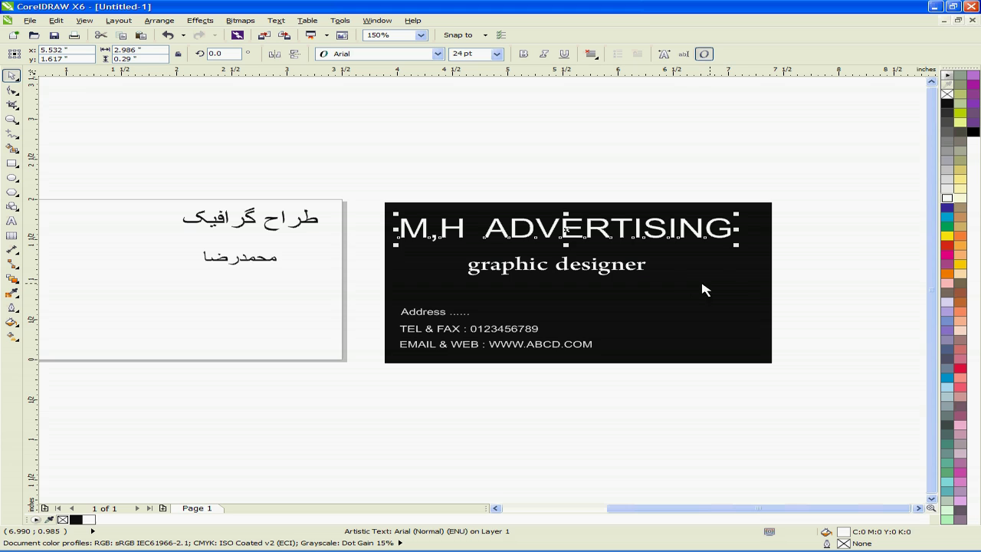
left_click_drag(738, 245, 529, 224)
left_click_drag(710, 235, 799, 243)
scroll(655, 233, "up", 1)
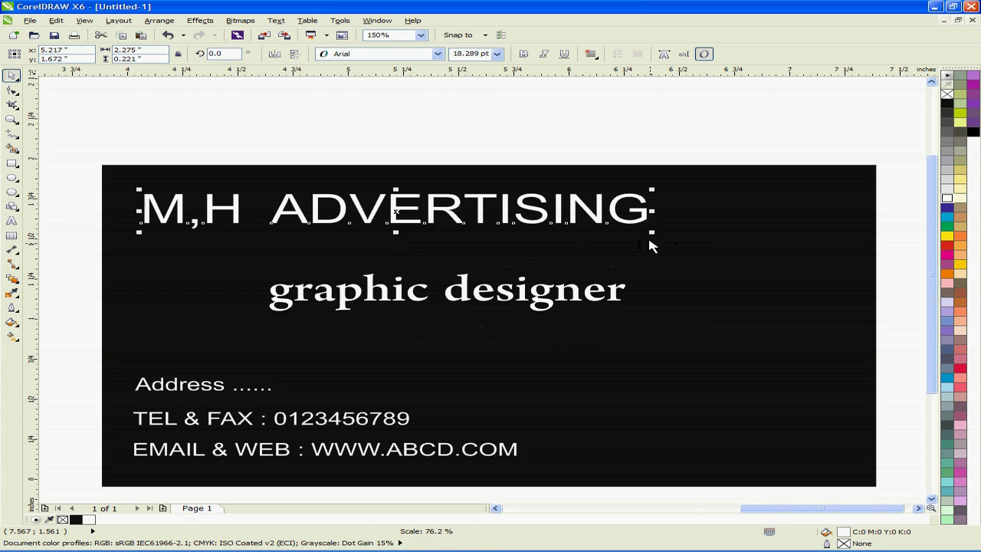
Nudge the "M,H ADVERTISING" text to the right along the card's upper edge.
left_click(656, 218)
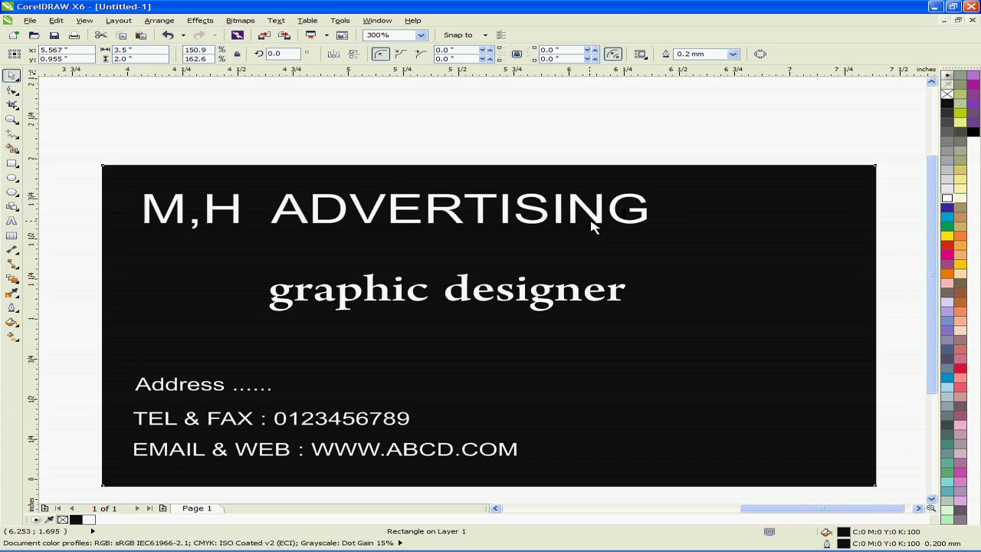
key("ctrl+z")
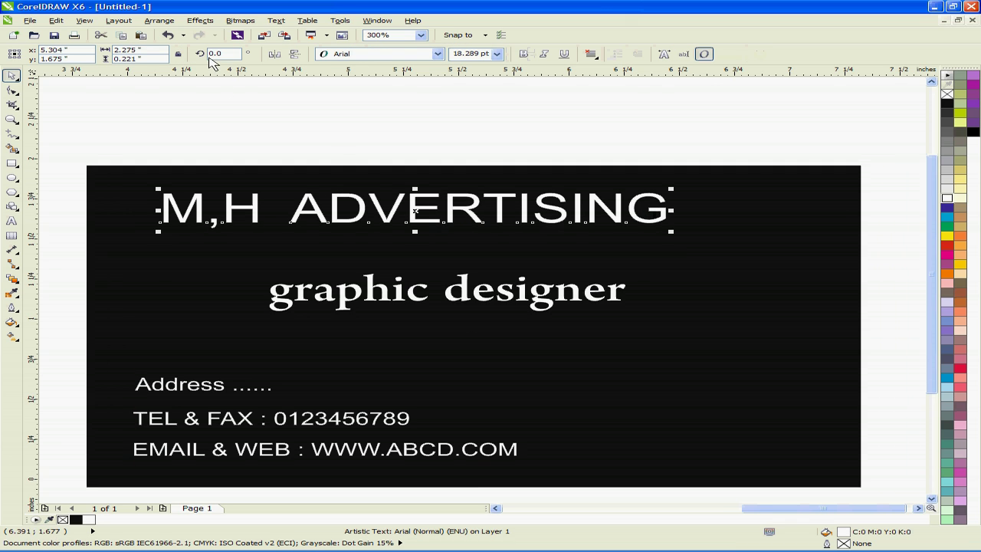
key("Right")
key("Right")
key("Right")
key("Right")
key("Right")
key("Right")
key("Right")
key("Right")
key("Right")
key("Right")
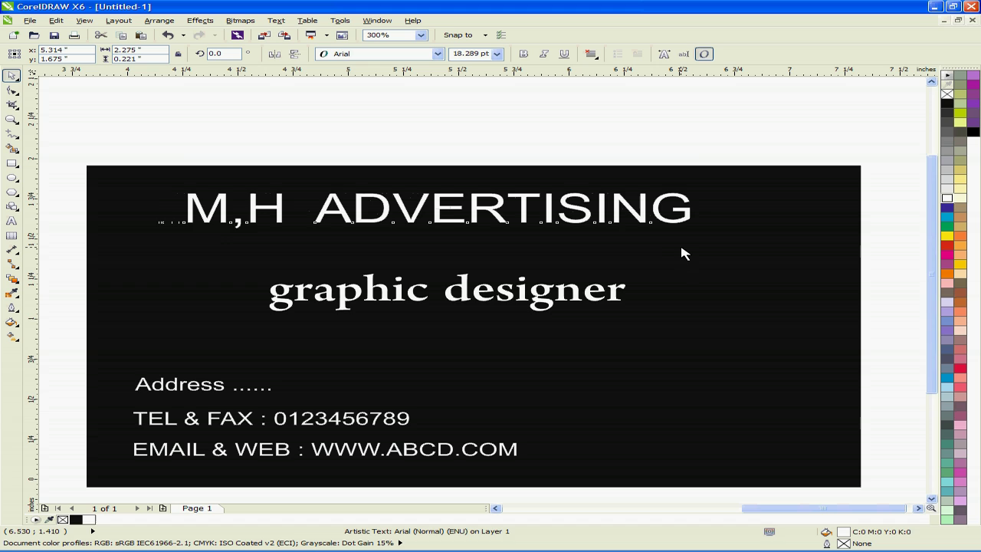
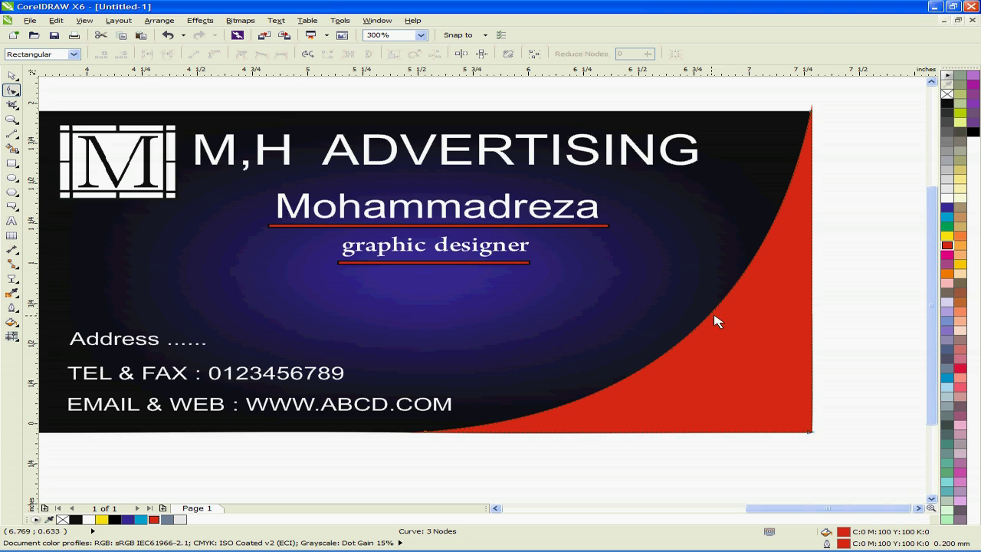
Try reshaping the curved edge of the red corner shape by bending it outward and back inward.
left_click(690, 312)
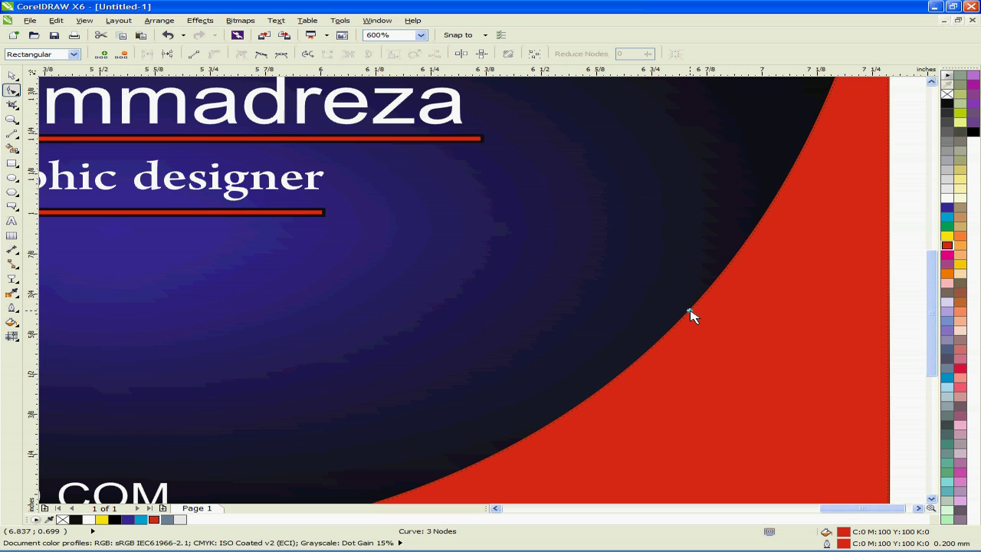
right_click(691, 317)
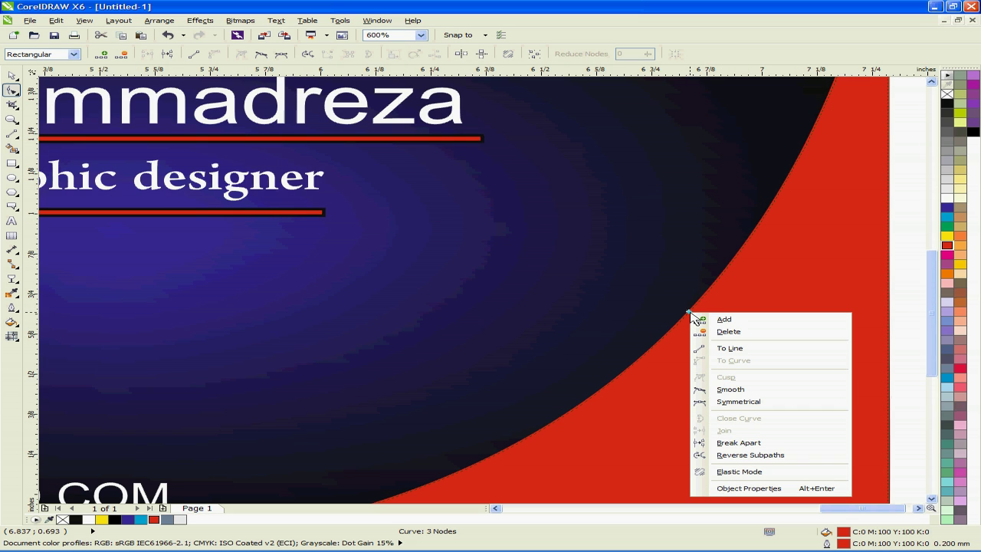
left_click(690, 315)
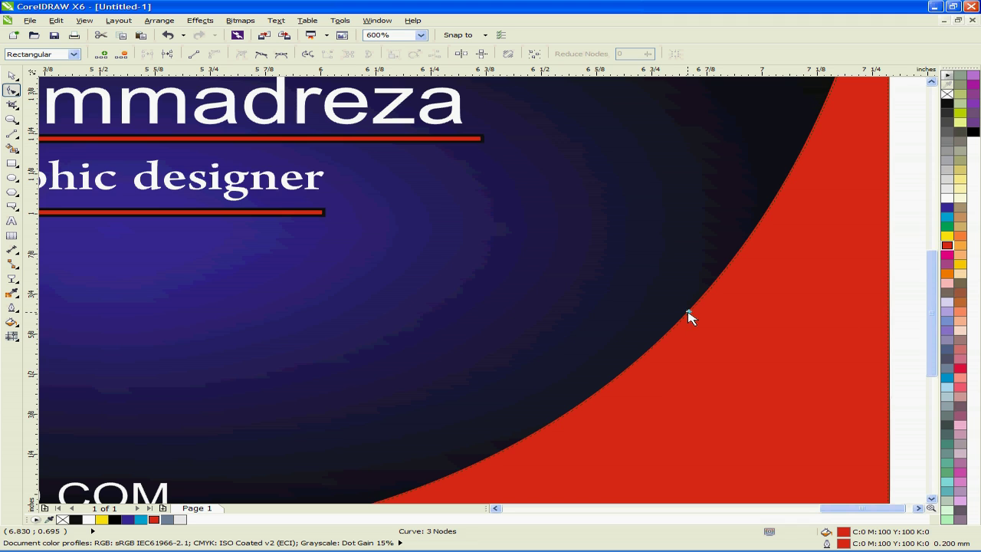
left_click_drag(692, 313, 753, 344)
scroll(753, 344, "down", 1)
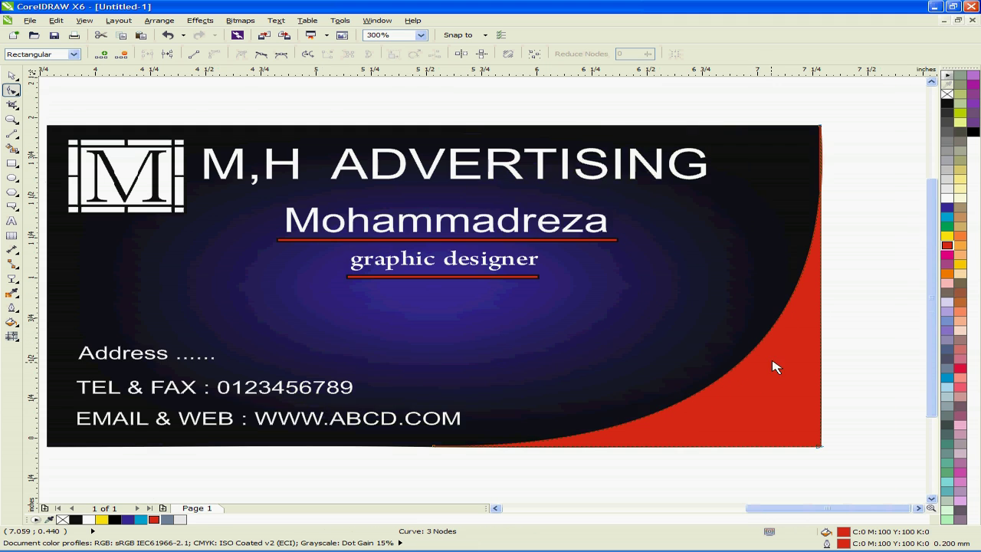
left_click_drag(765, 347, 722, 346)
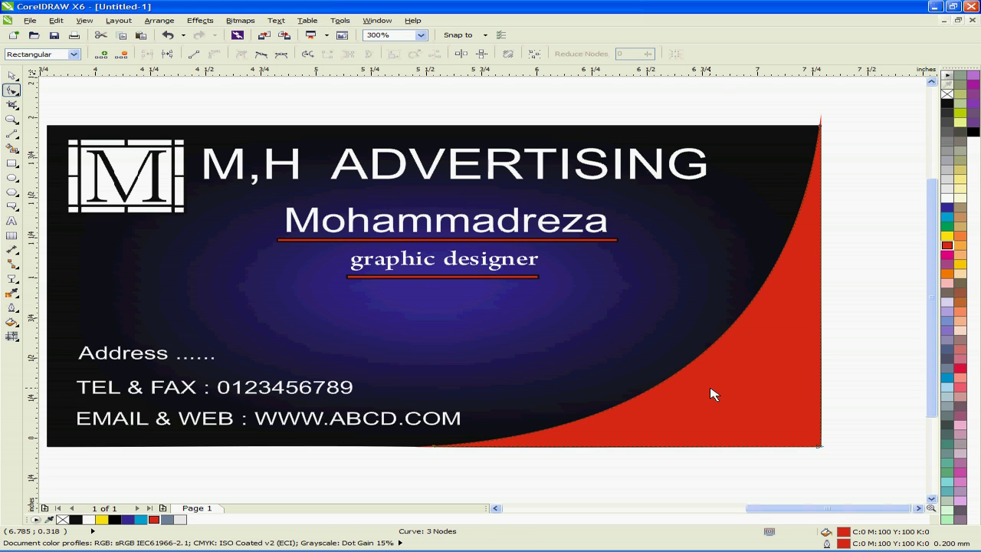
Undo the recent edge edits on the red corner shape and color its outline red.
key("ctrl+z")
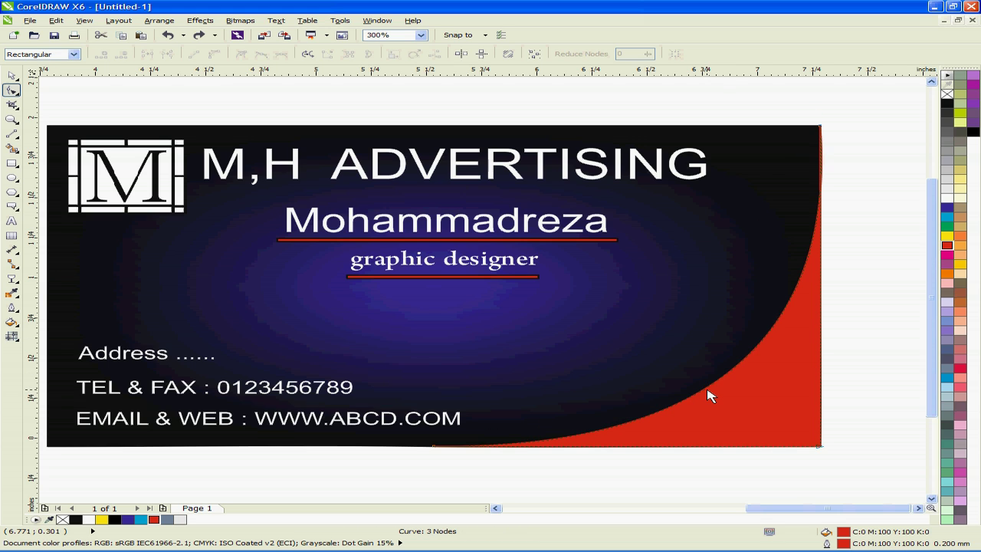
key("ctrl+z")
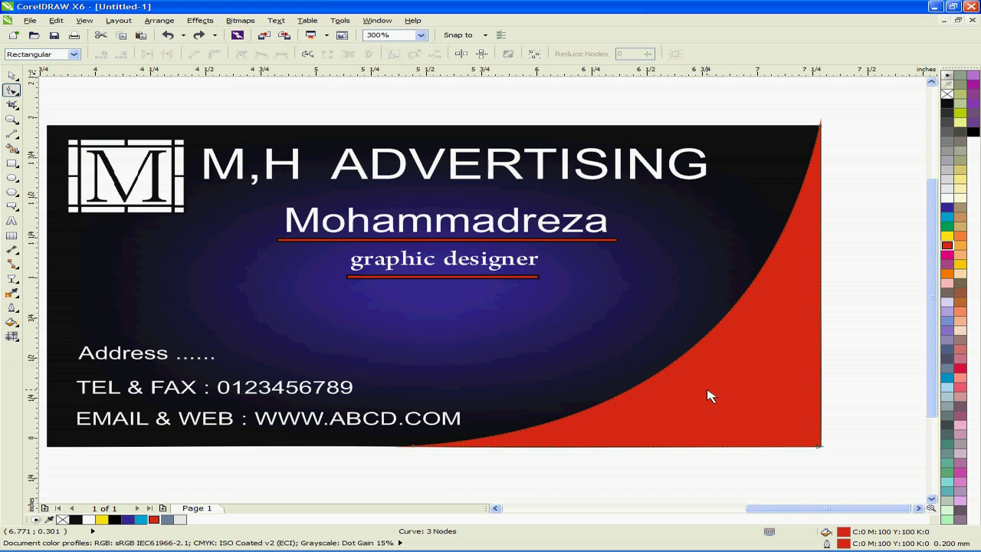
key("ctrl+z")
key("ctrl+z")
key("ctrl+z")
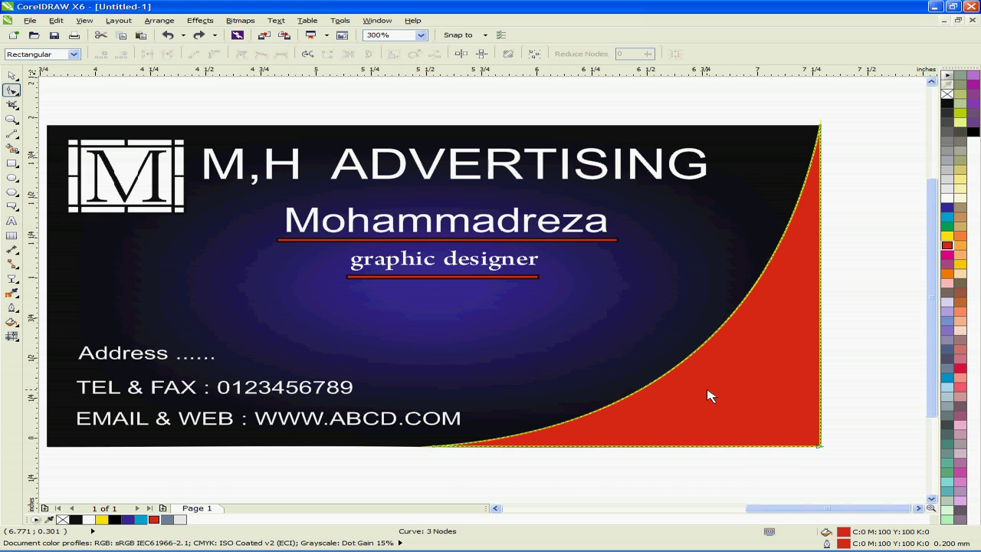
right_click(950, 246)
key("space")
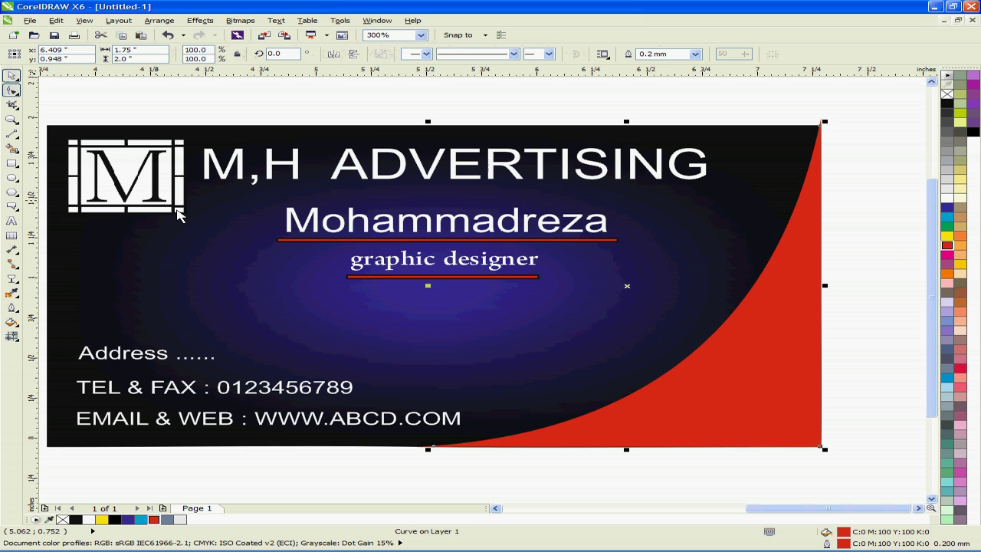
key("ctrl+z")
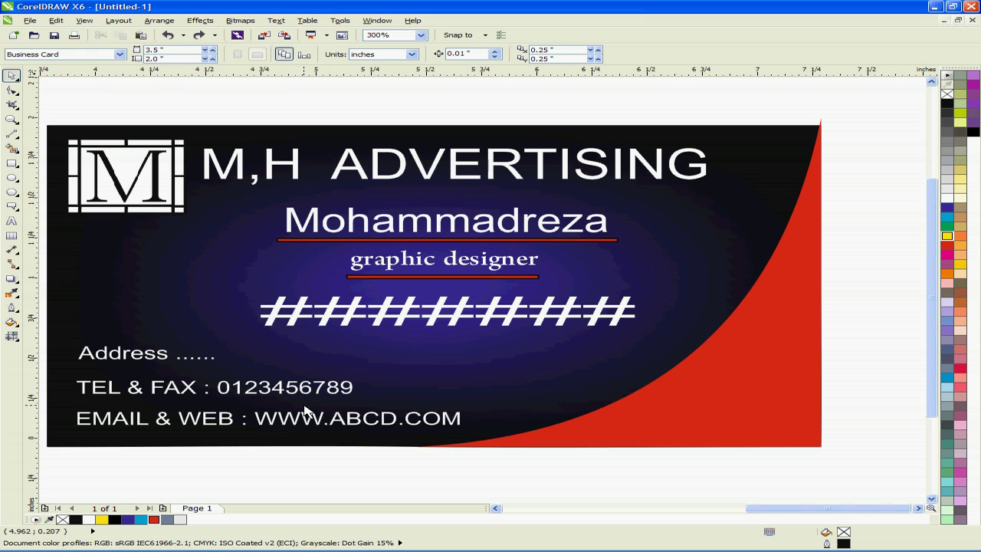
Duplicate all objects of the finished card and place the copy directly below the original.
left_click_drag(766, 506, 762, 509)
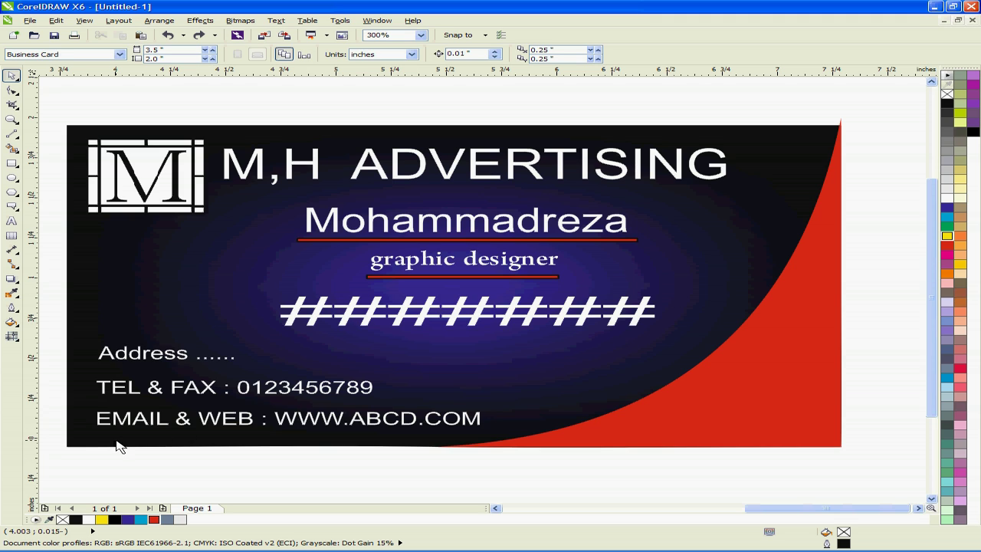
scroll(92, 445, "down", 2)
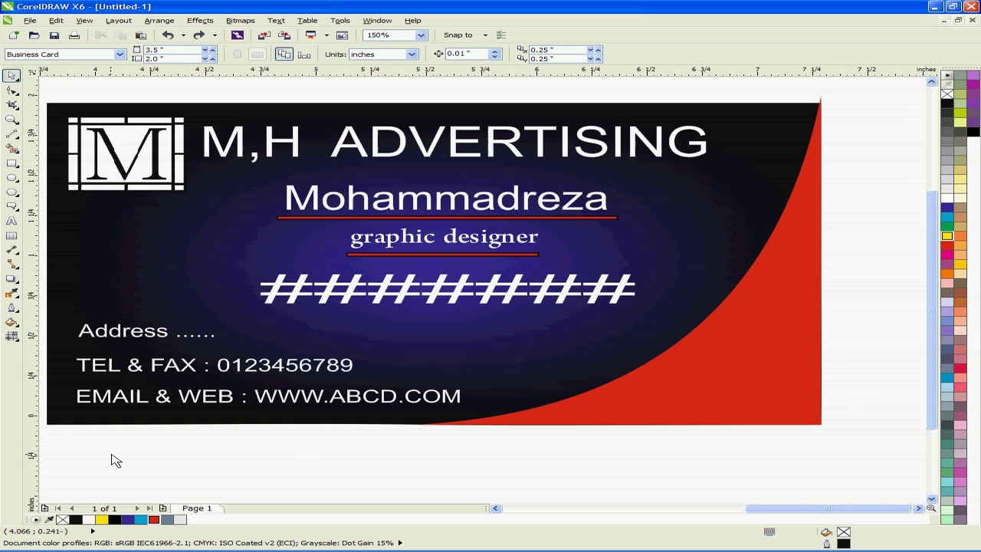
scroll(365, 427, "down", 1)
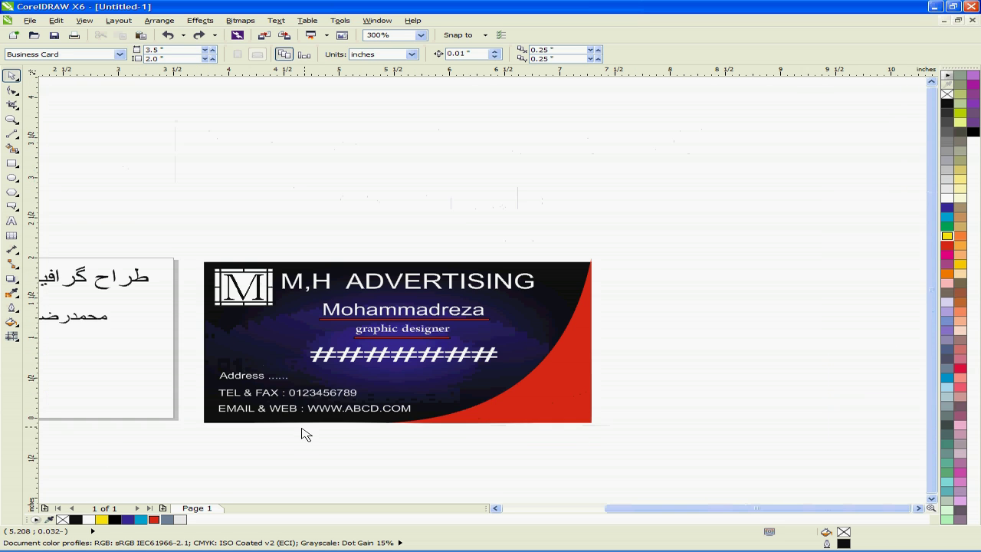
left_click_drag(233, 431, 696, 193)
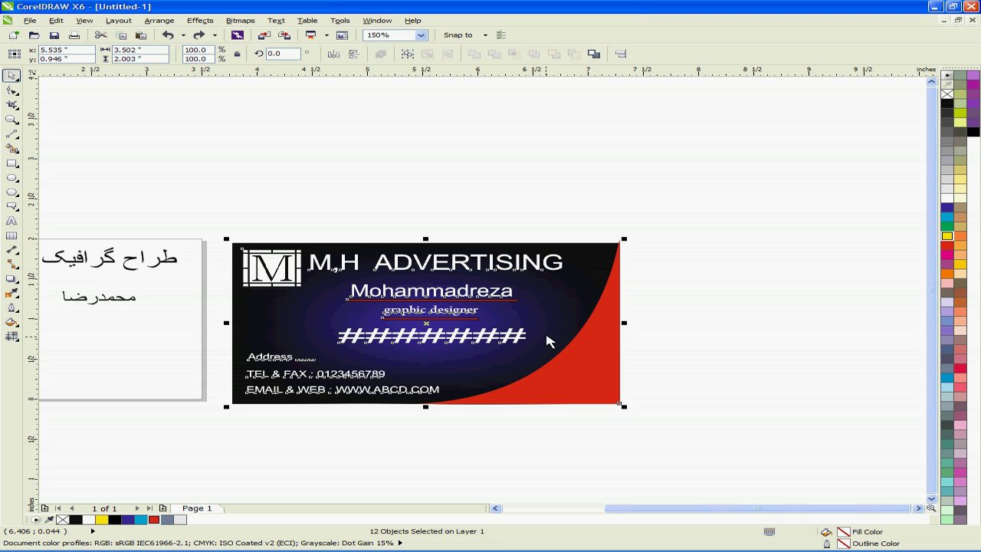
mouse_move(558, 315)
left_mouse_down()
mouse_move(548, 512)
mouse_move(540, 450)
mouse_move(554, 449)
left_mouse_up()
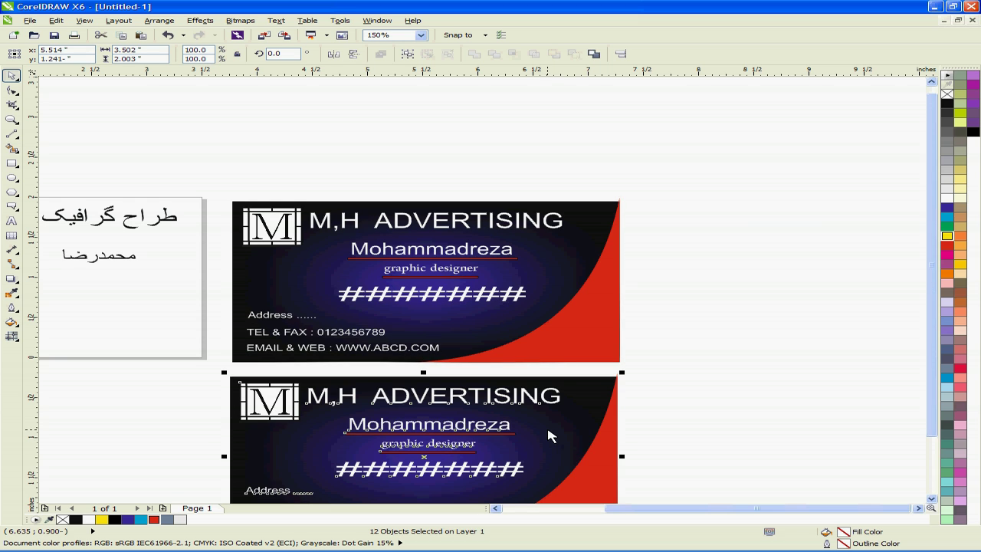
scroll(936, 322, "down", 2)
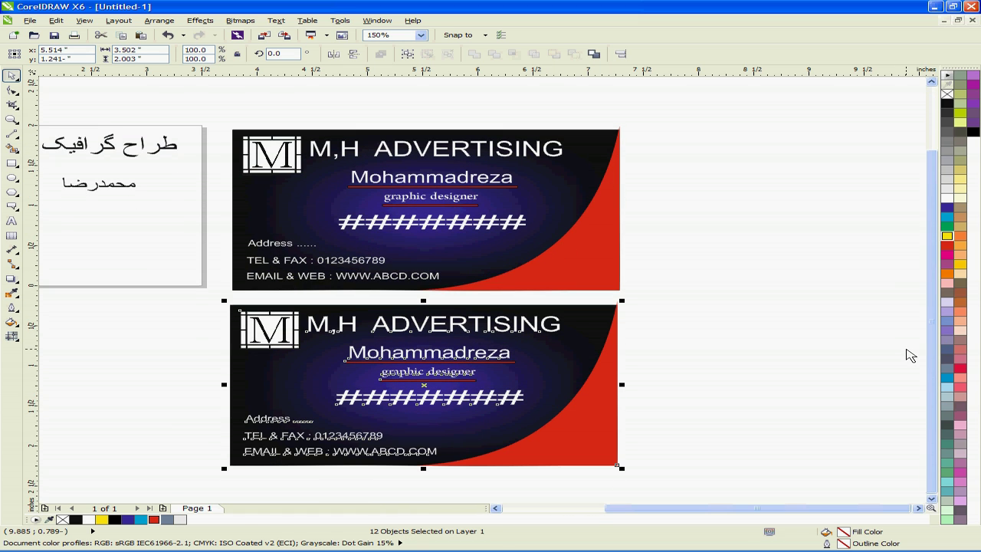
Delete the "M,H ADVERTISING" text, the person's name and the "graphic designer" text from the lower card copy.
left_click(510, 351)
left_click(532, 323)
key("Delete")
left_click(460, 354)
key("Delete")
left_click(465, 374)
key("Delete")
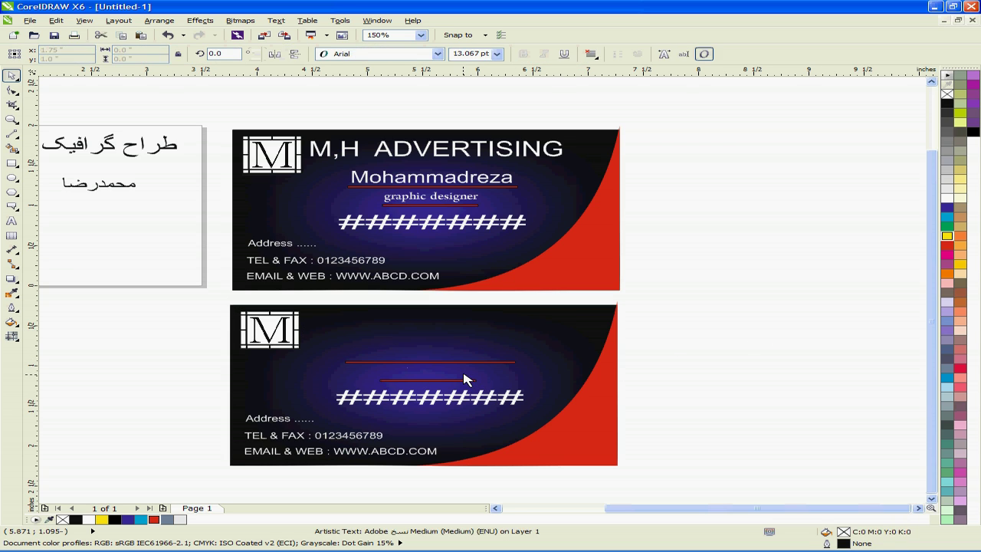
Delete the Address, TEL & FAX and EMAIL & WEB lines from the lower card copy, keeping its background.
left_click(479, 399)
left_click(282, 420)
key("Delete")
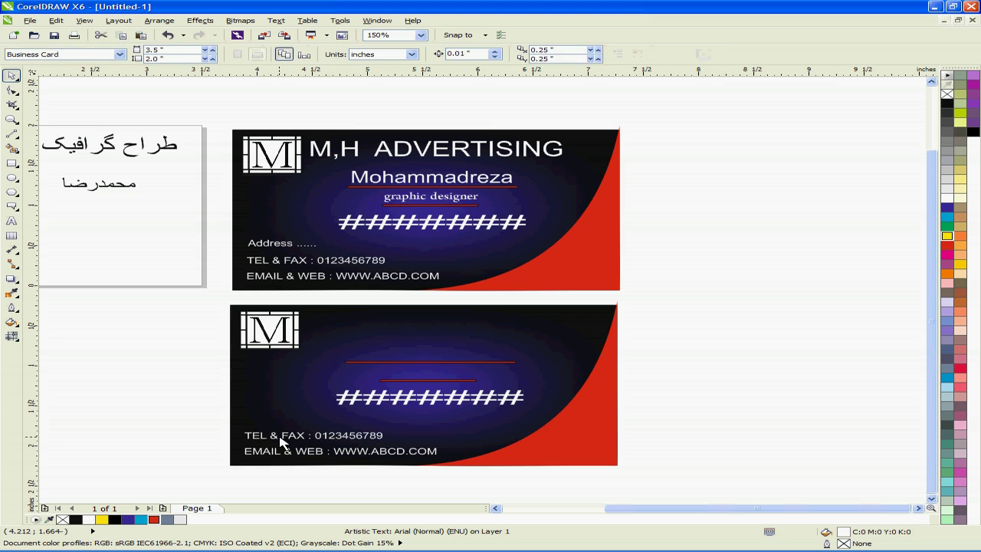
left_click(285, 435)
key("Delete")
left_click(285, 453)
key("Delete")
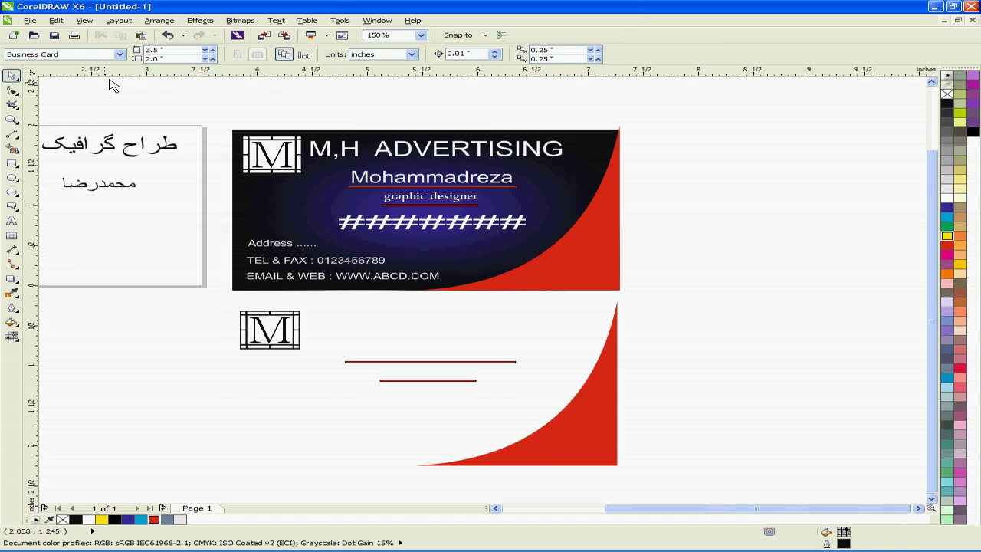
left_click(167, 35)
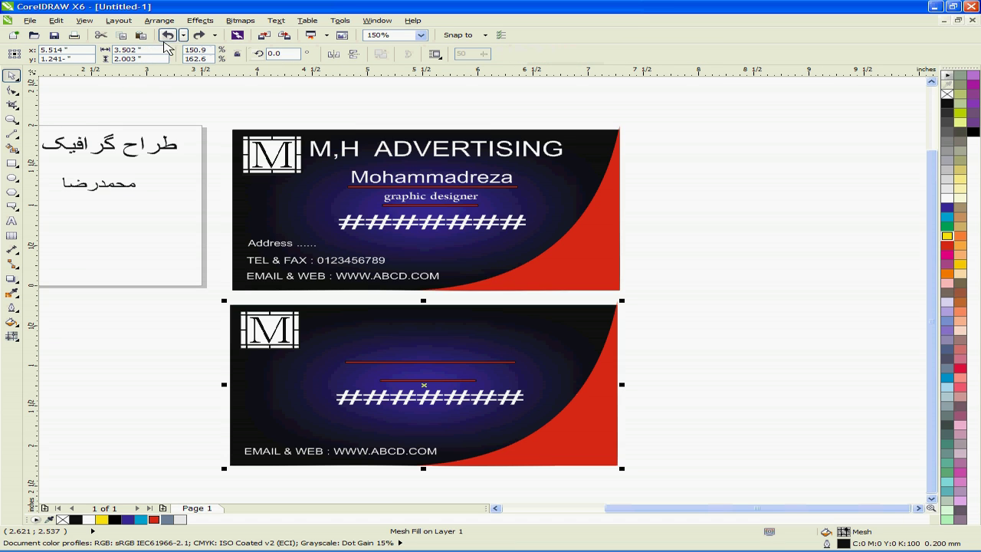
left_click(319, 453)
key("Delete")
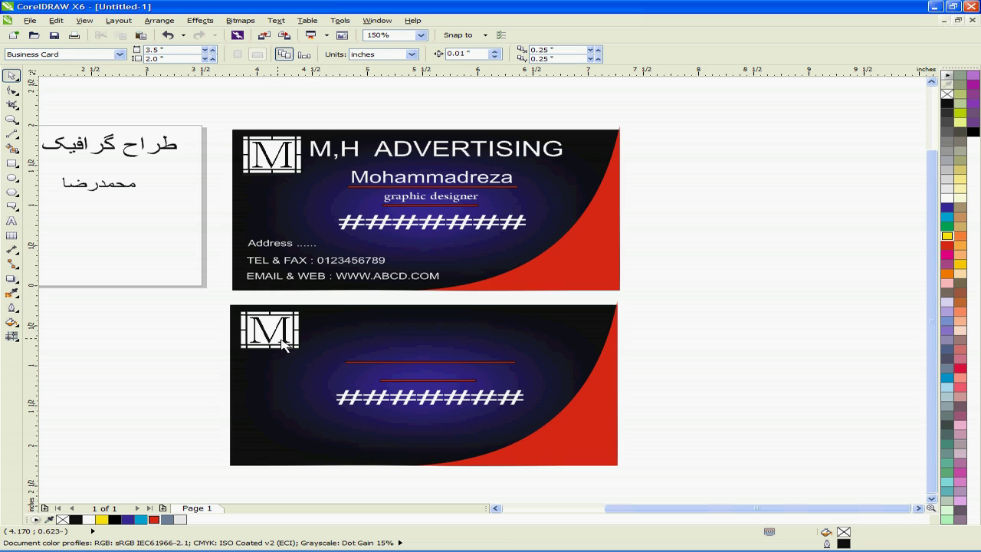
Mirror all remaining objects of the lower card copy horizontally.
left_click_drag(201, 483, 659, 301)
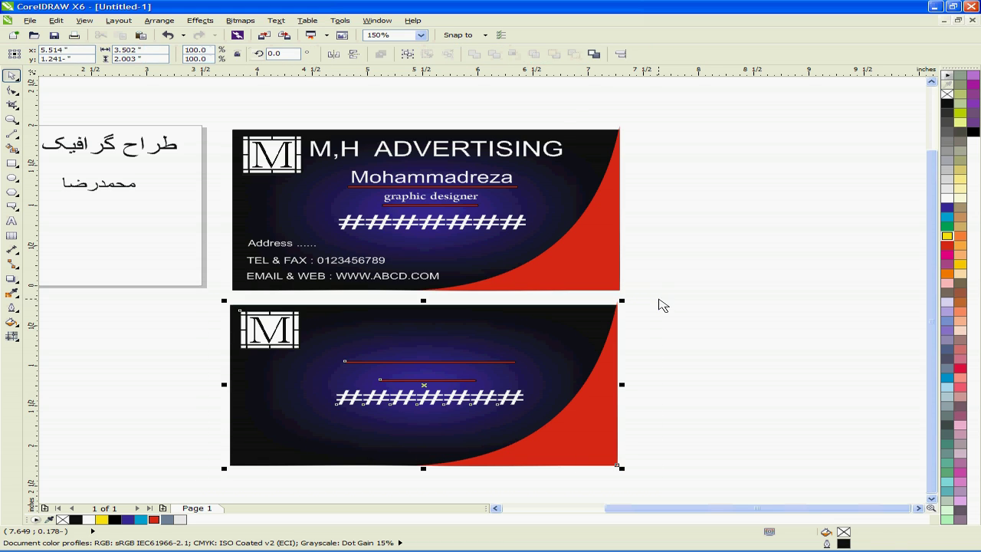
left_click(333, 55)
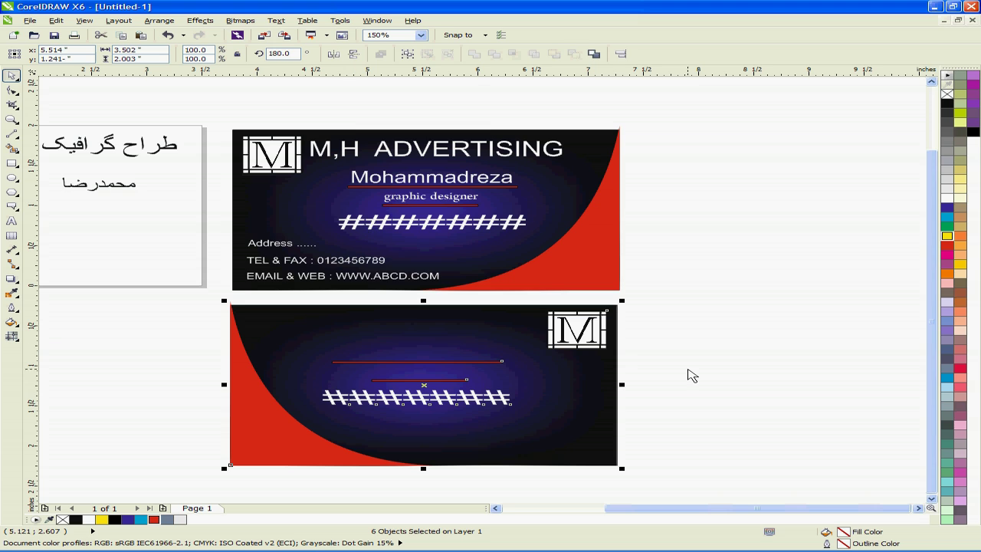
Replace the mirrored M logo on the lower card with a copy of the upper card's logo in the same upper-right corner.
left_click(587, 334)
left_click(584, 332)
key("Delete")
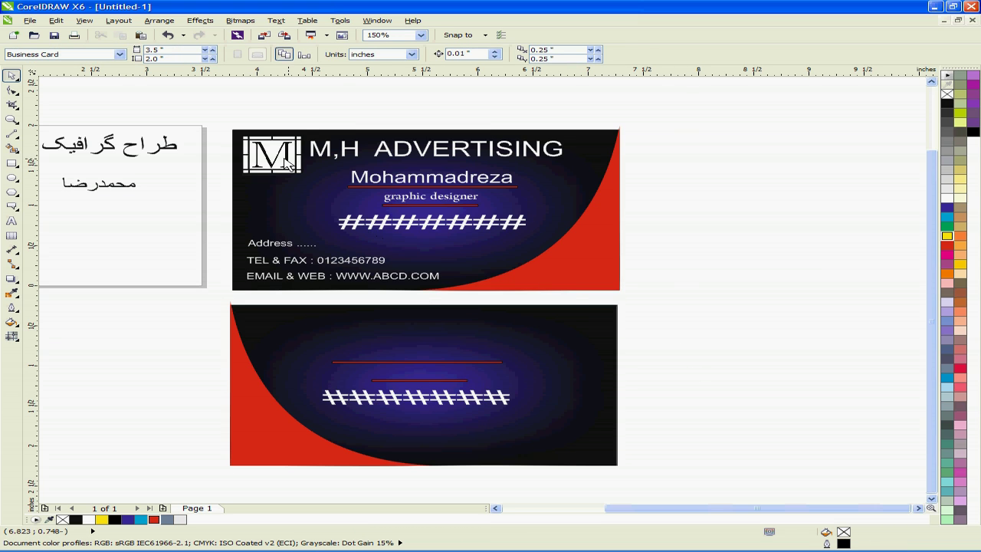
left_click(289, 165)
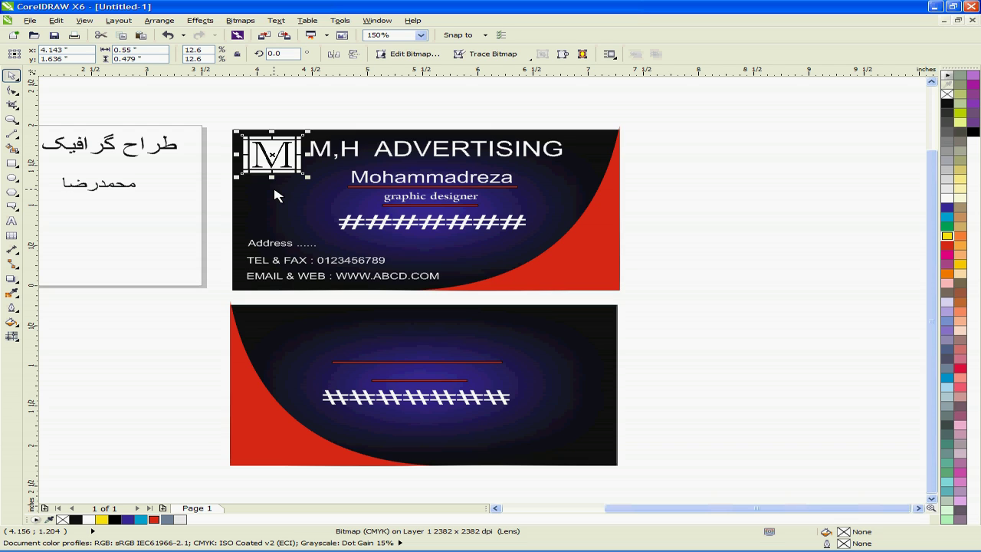
left_click_drag(290, 165, 597, 338)
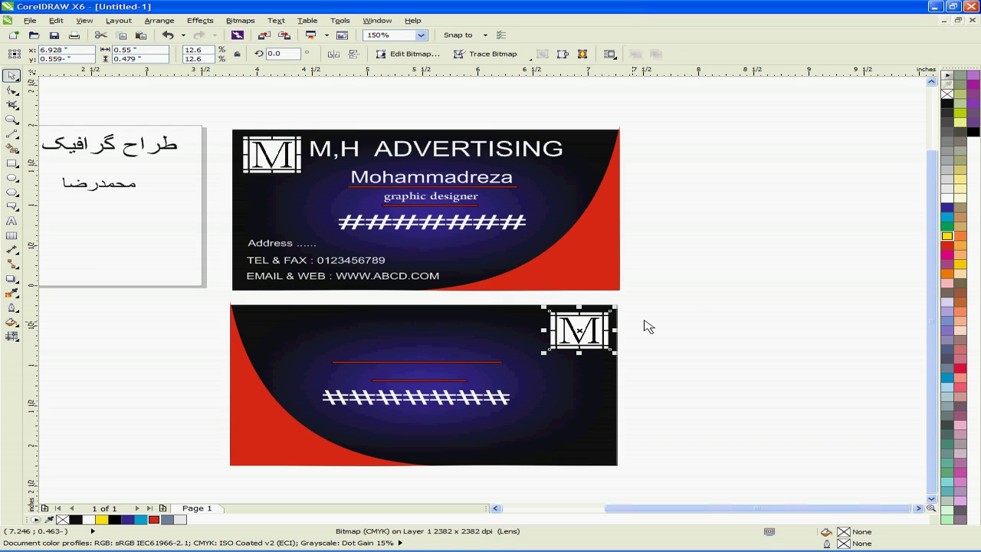
left_click(690, 318)
Delete the row of # symbols from the lower card, keeping its background and red lines.
left_click(449, 403)
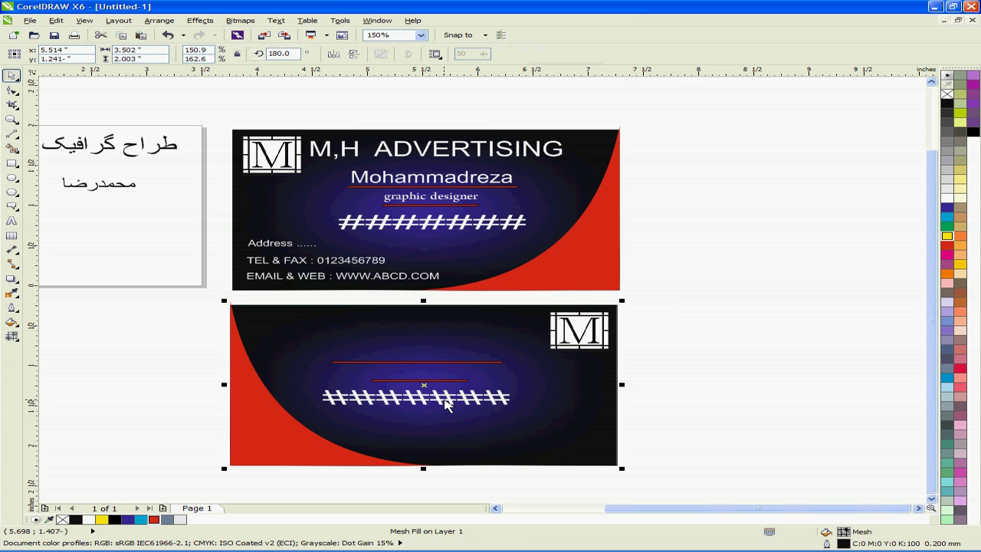
left_click(448, 404)
key("Delete")
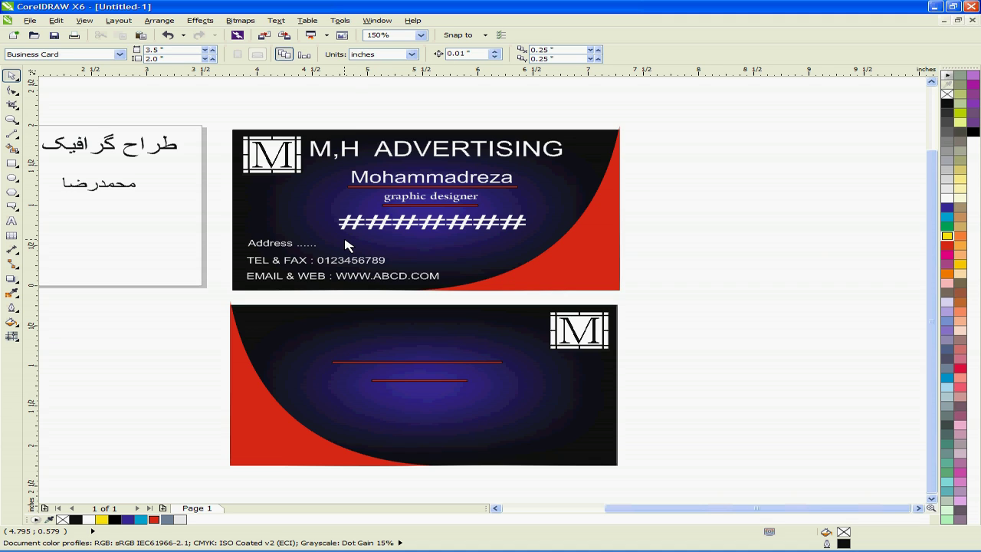
Bring the "طراح گرافیک" text from the page onto the lower card above the long red line and fill it white.
left_click_drag(161, 153, 236, 255)
left_click_drag(355, 340, 467, 355)
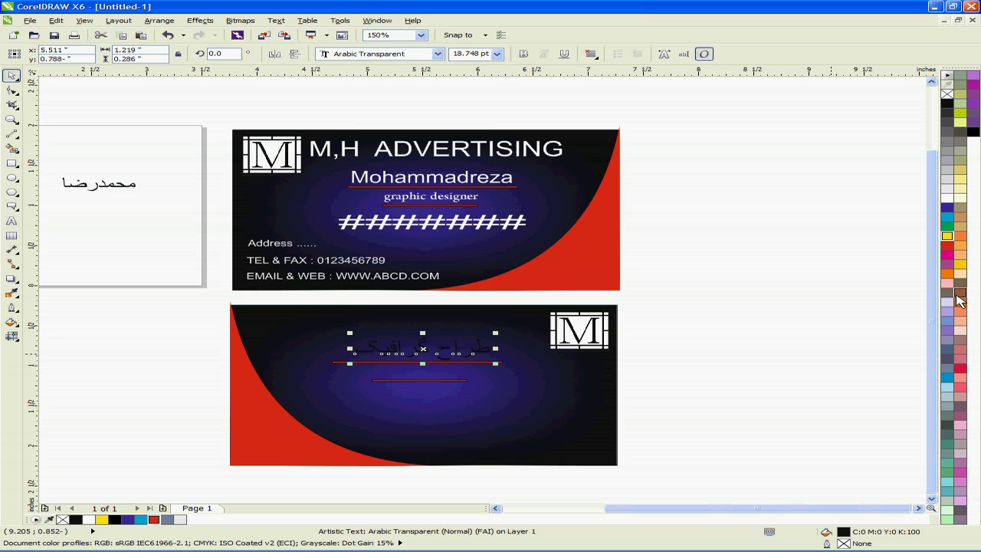
left_click(948, 197)
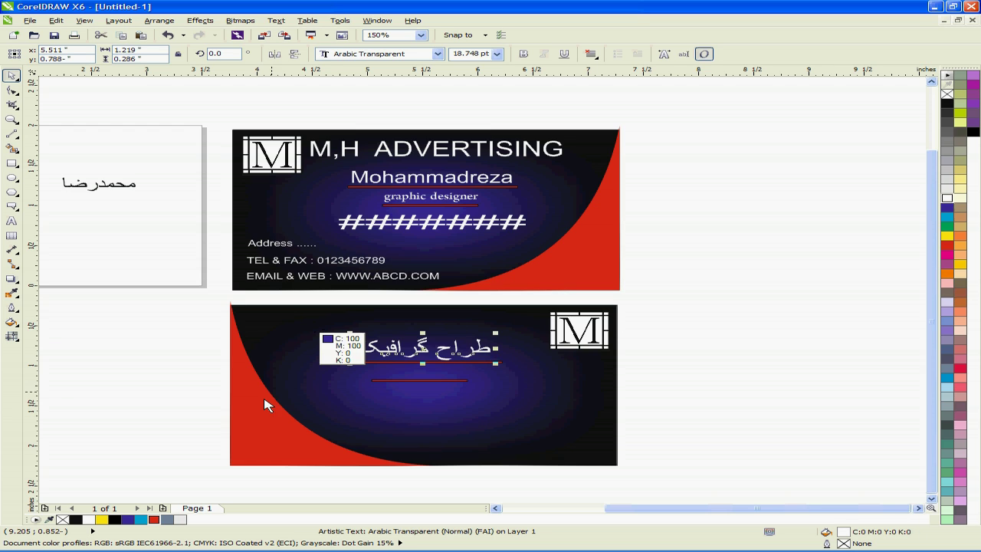
Create the artistic text "گروه تبلیغاتی" in the empty area beside the lower card.
left_click(11, 220)
left_click(911, 331)
left_click(770, 340)
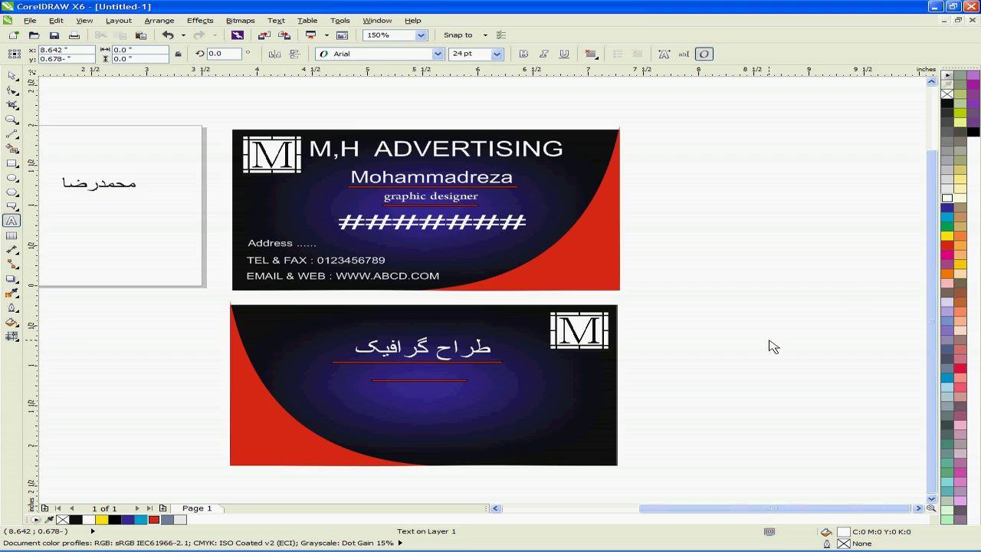
type("‘v,")
key("BackSpace")
key("alt+shift")
type("گرا")
type("ه")
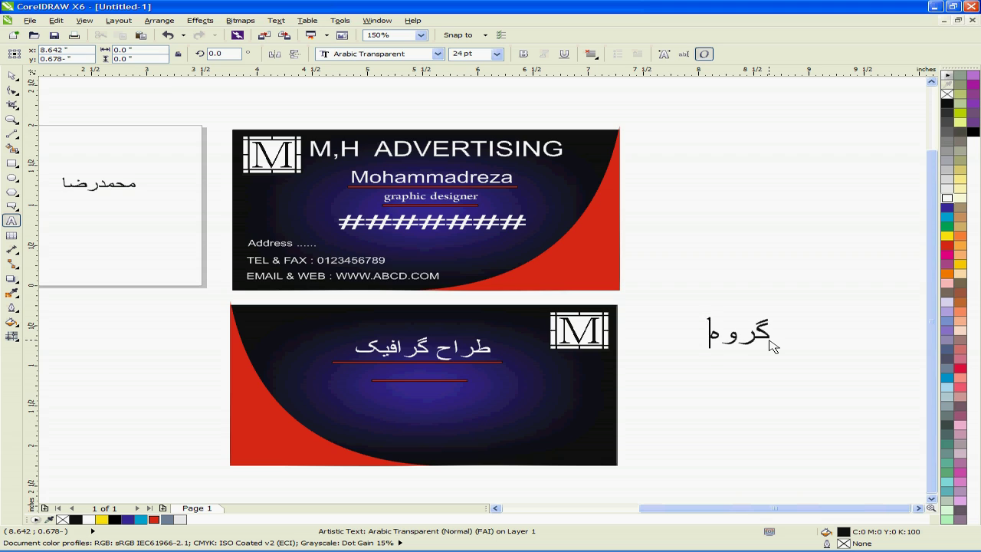
type(" تبلیغا")
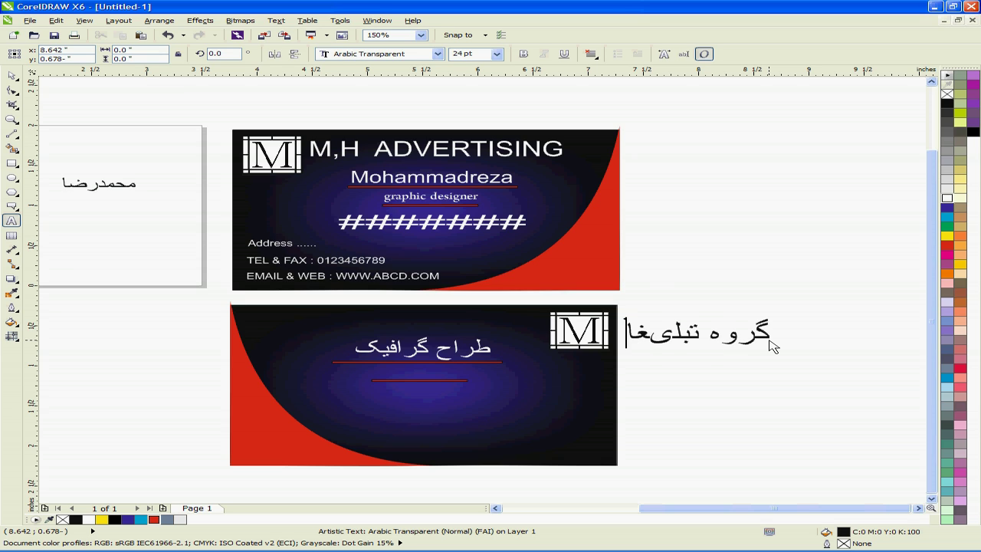
key("BackSpace")
key("BackSpace")
type("یغاتی")
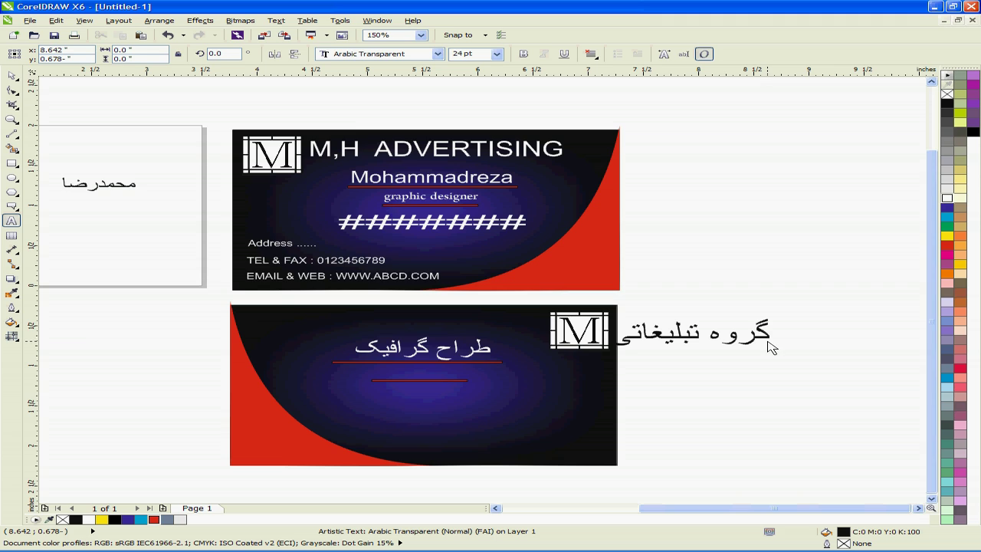
Move the "گروه تبلیغاتی" text to the top of the lower card and color it white.
left_click(12, 76)
left_click(756, 343)
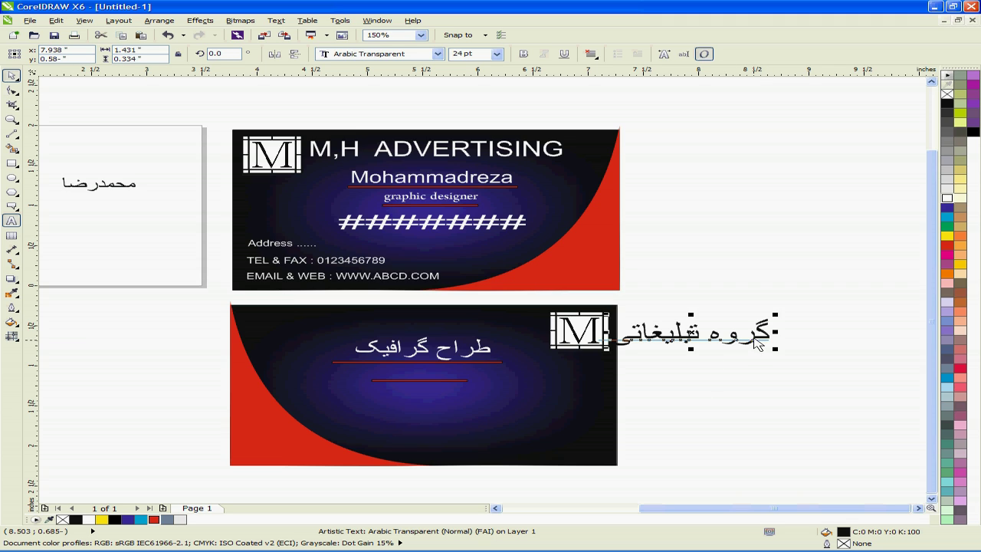
left_click_drag(755, 343, 458, 329)
Lower the "طراح گرافیک" text together with the short red line, and place the long red line directly beneath the text.
scroll(494, 361, "up", 2)
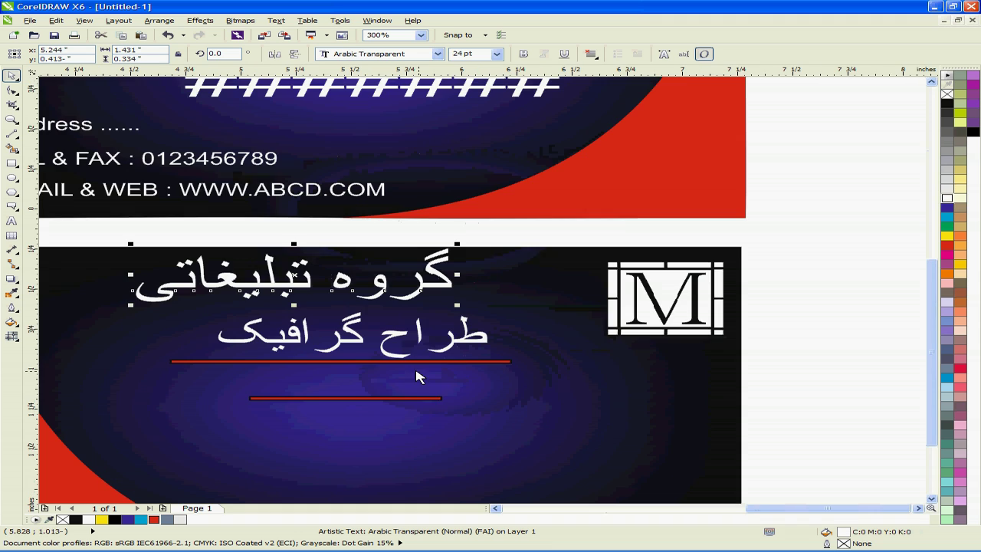
scroll(278, 361, "left", 3)
left_click(449, 342)
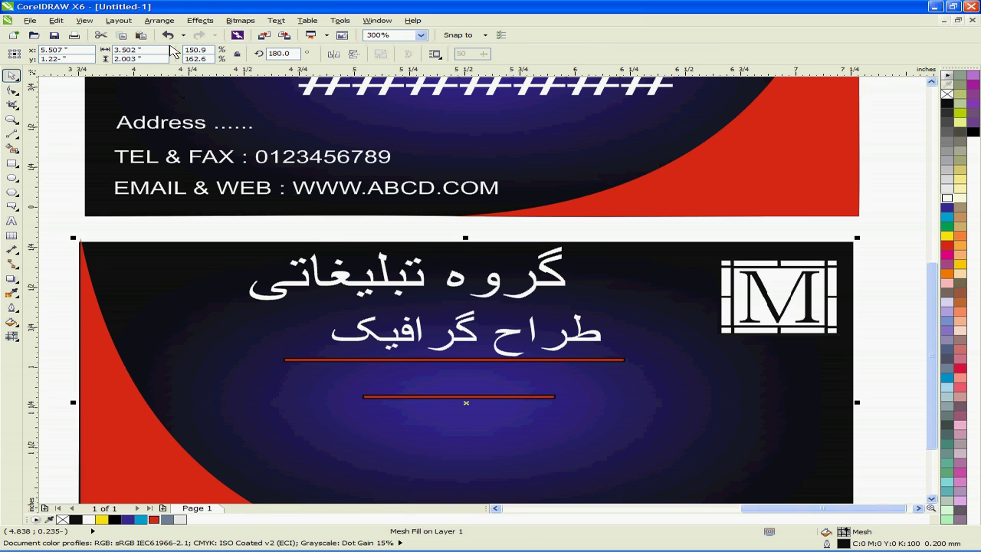
key("Escape")
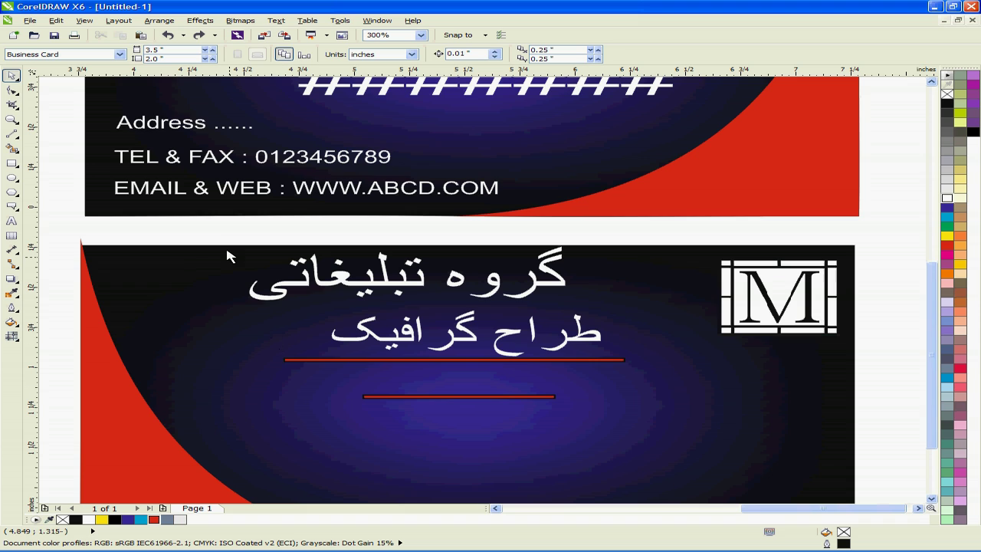
left_click_drag(280, 224, 624, 416)
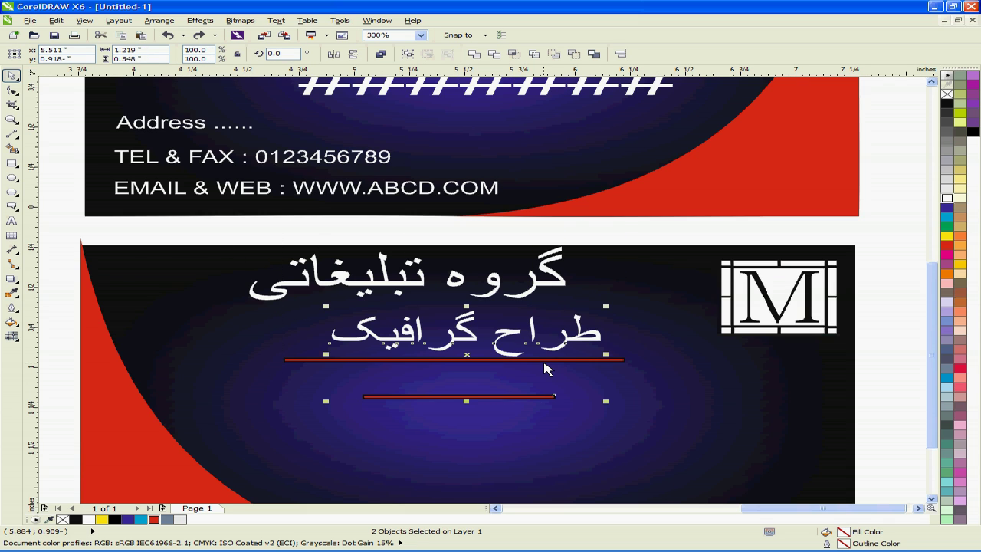
key("Down")
key("Down")
key("Down")
key("Down")
key("Down")
key("Down")
key("Down")
key("Down")
key("Down")
key("Down")
key("Down")
key("Down")
key("Down")
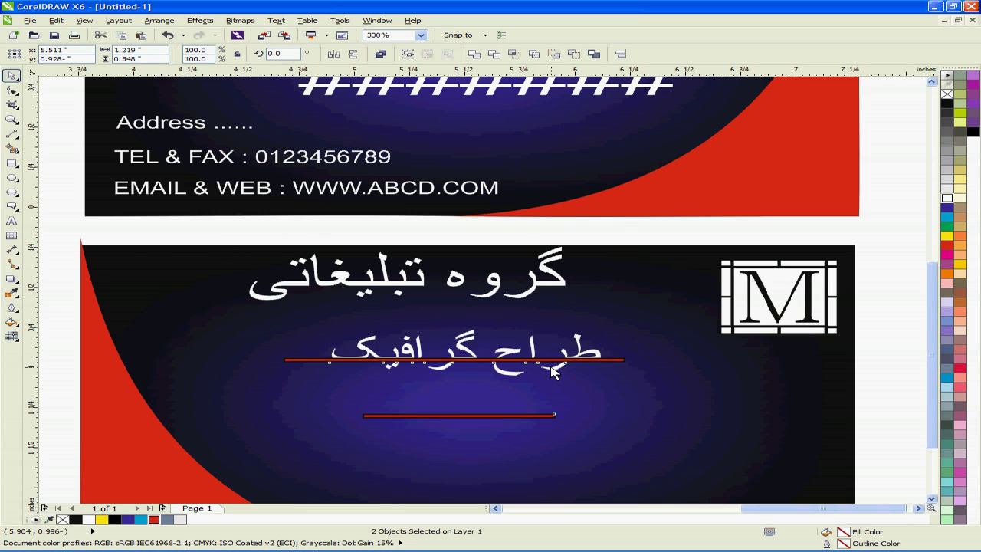
key("Down")
key("Down")
key("Down")
key("Down")
left_click(598, 360)
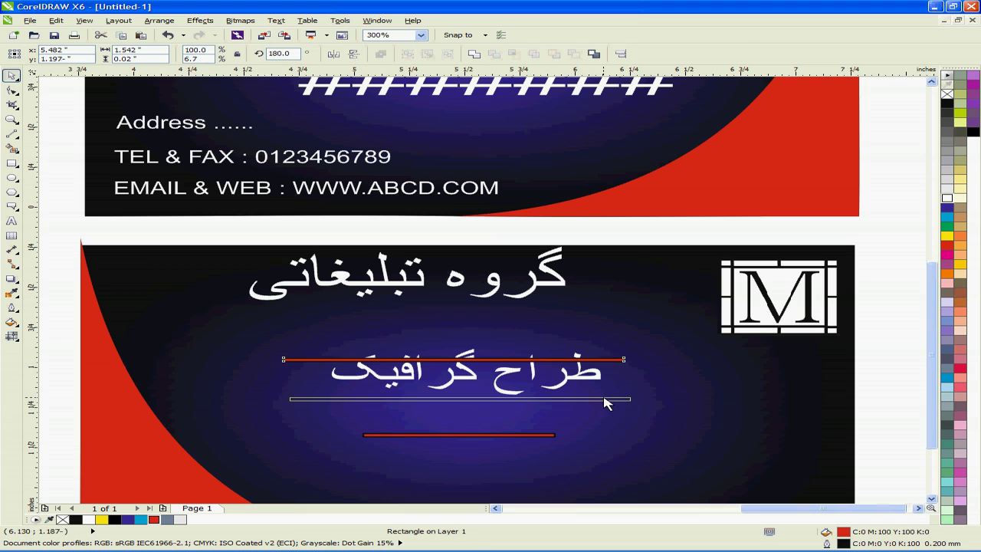
left_click_drag(510, 359, 516, 398)
Shrink the "گروه تبلیغاتی" text to about 18.5 pt and move it closer to the M logo.
left_click(503, 290)
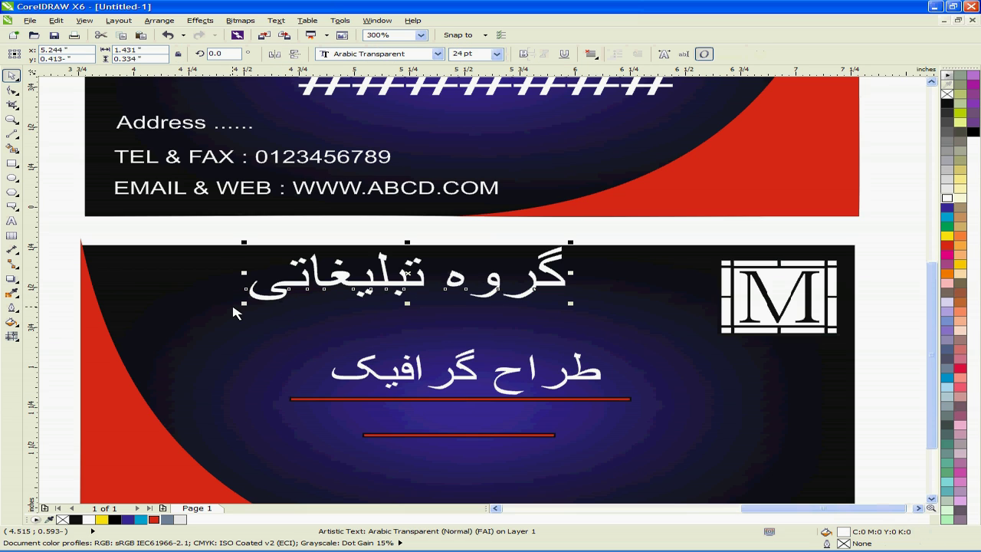
left_click_drag(244, 305, 325, 296)
left_click_drag(457, 288, 535, 302)
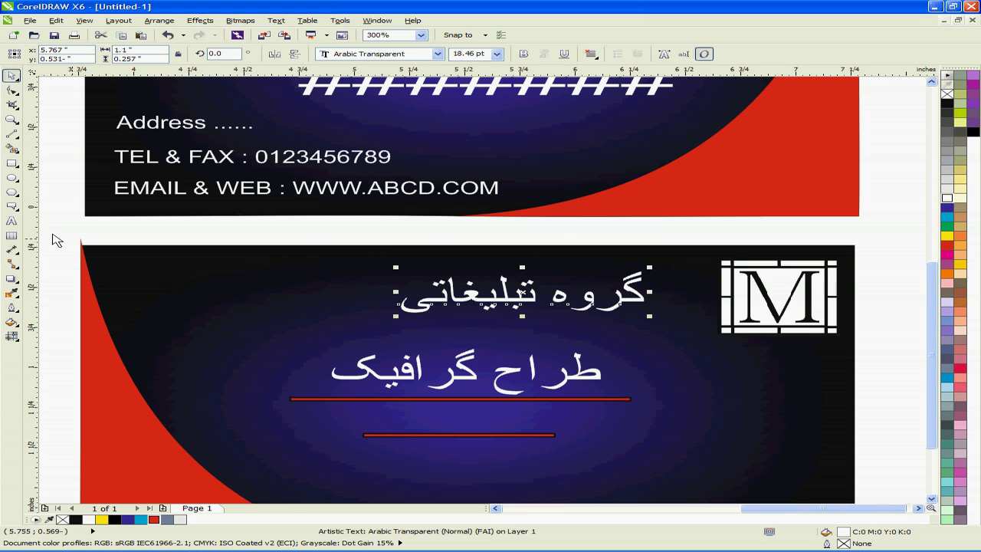
Add the artistic text "MHA" in Arial near the upper-left corner of the lower card.
left_click(12, 223)
left_click(163, 285)
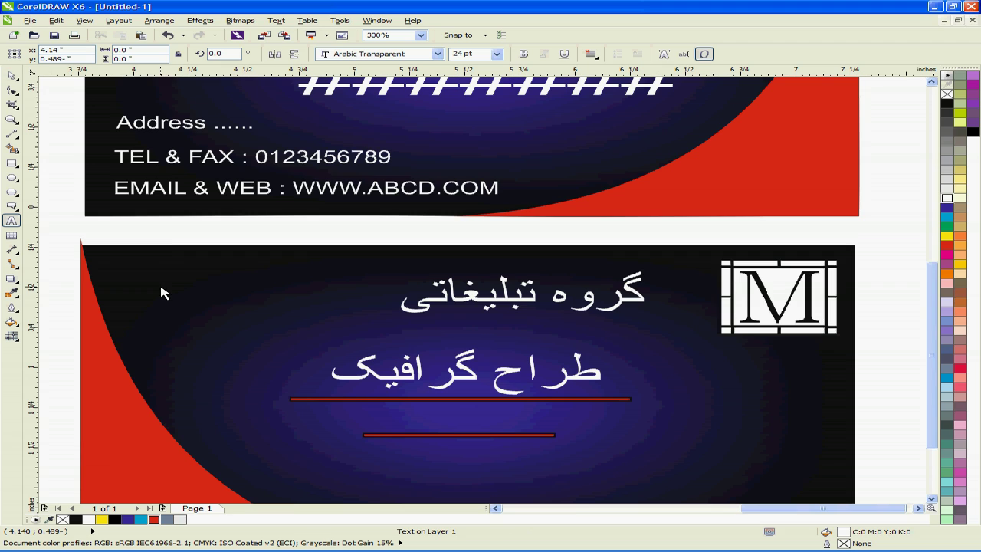
type("م")
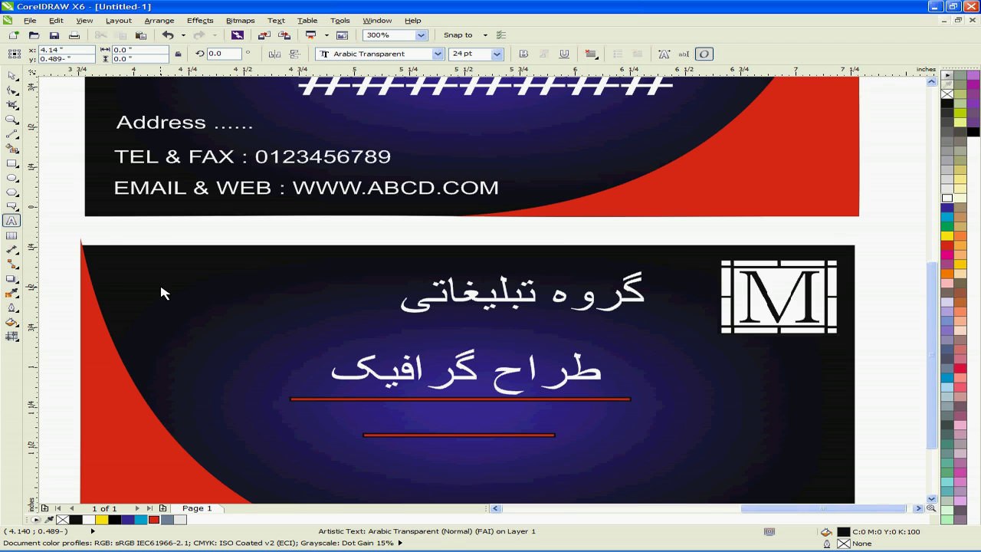
key("alt+shift")
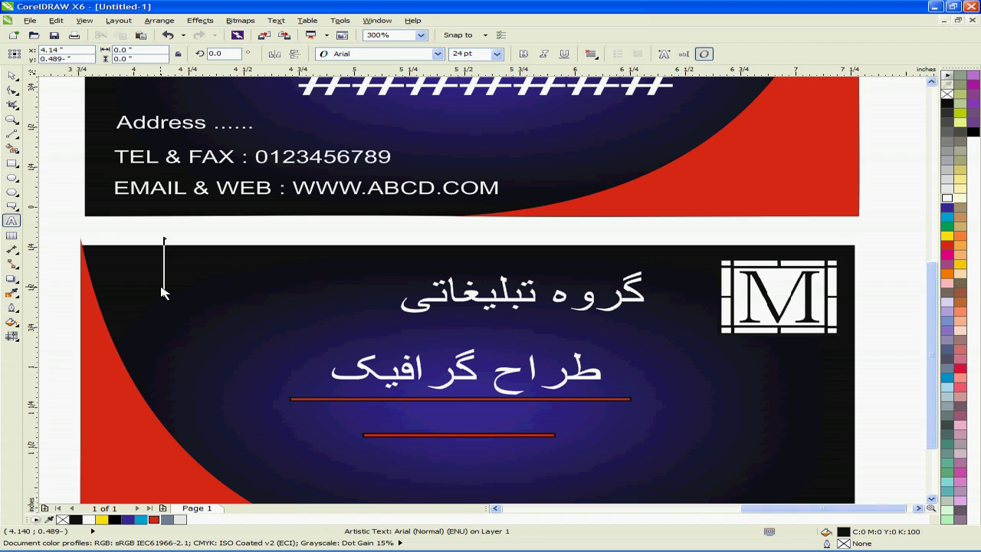
type("MH")
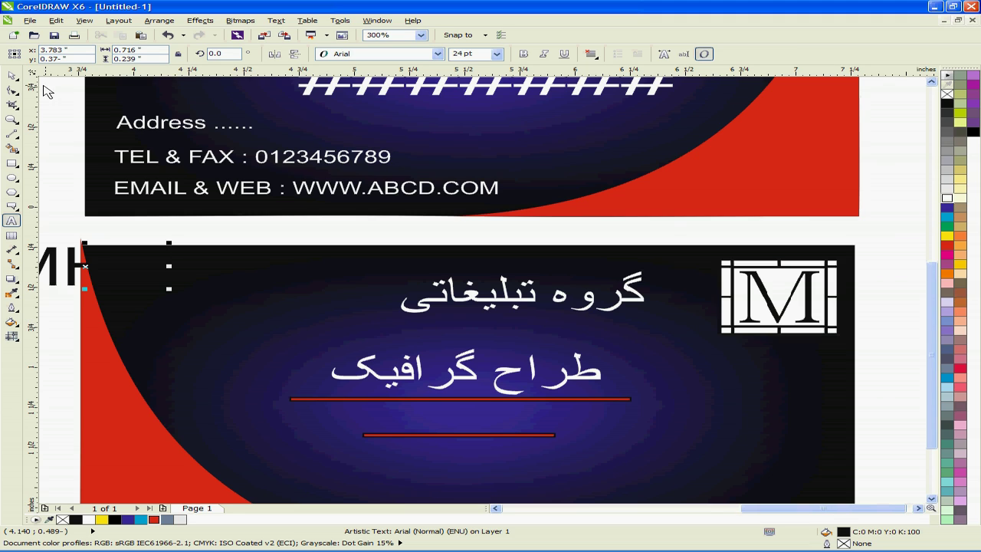
Fill the "MHA" text white and place it just left of the "گروه تبلیغاتی" text.
left_click(12, 75)
left_click(948, 198)
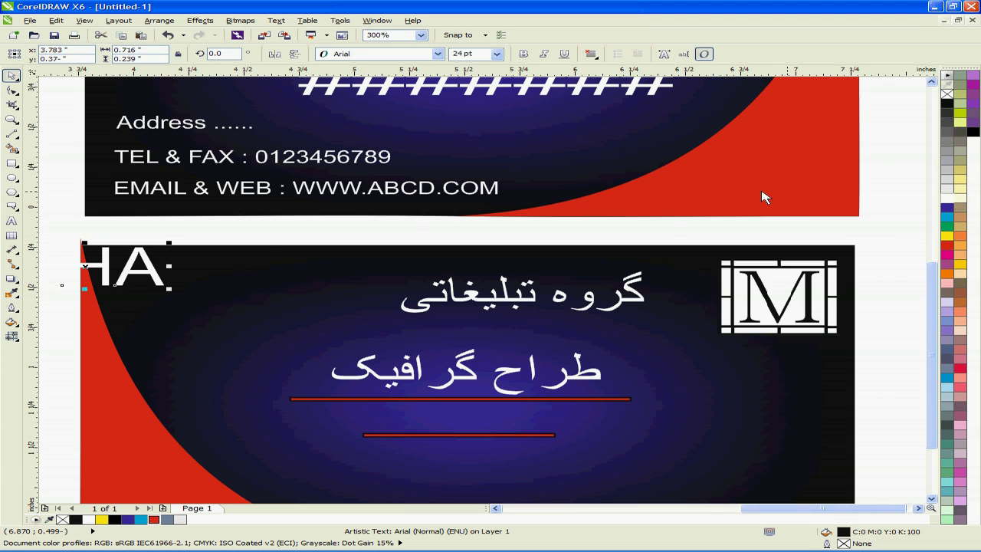
left_click_drag(168, 260, 302, 275)
left_click_drag(347, 310, 373, 303)
Set the "گروه تبلیغاتی" text in the IranNastaliq font and enlarge it to about 24.7 pt.
left_click(484, 302)
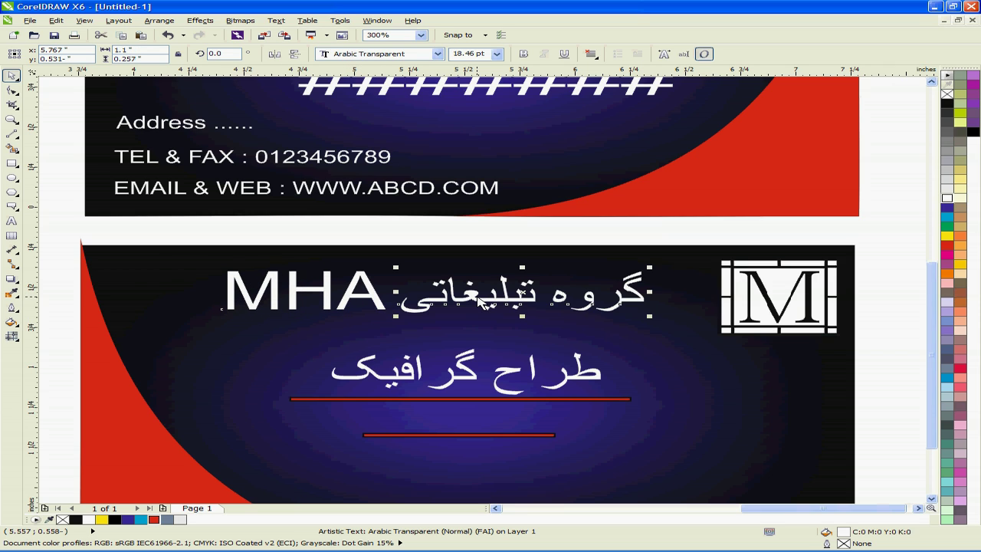
left_click(437, 54)
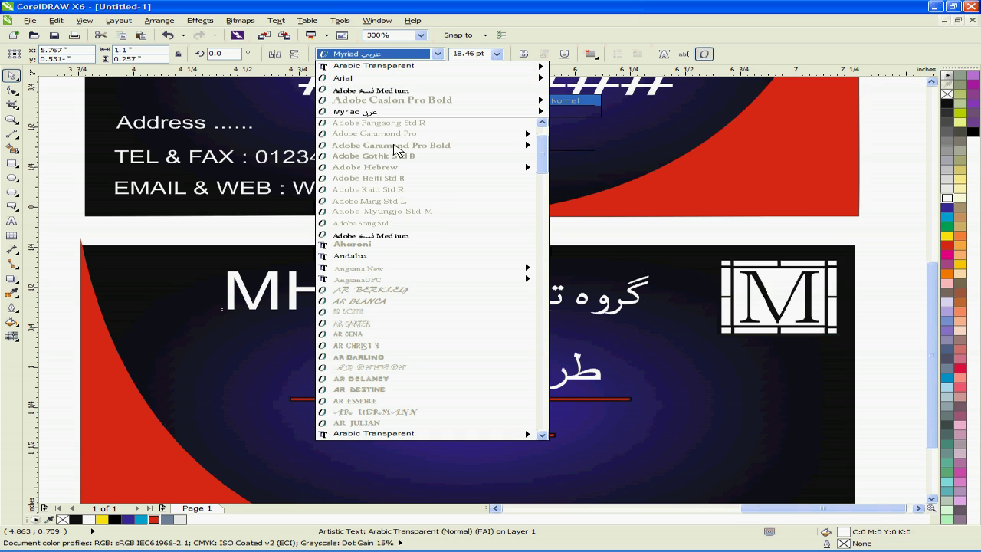
scroll(360, 177, "down", 3)
scroll(449, 322, "down", 10)
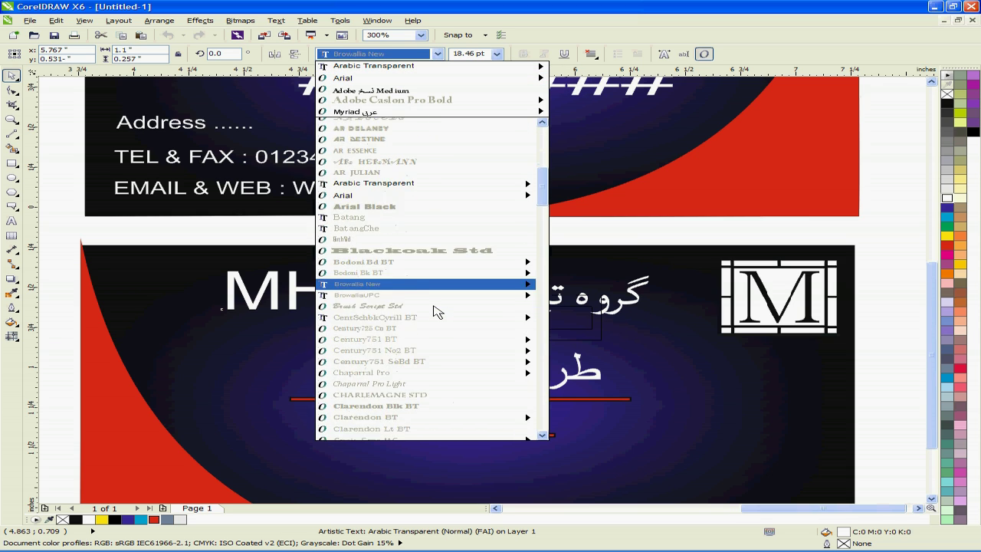
scroll(422, 335, "down", 10)
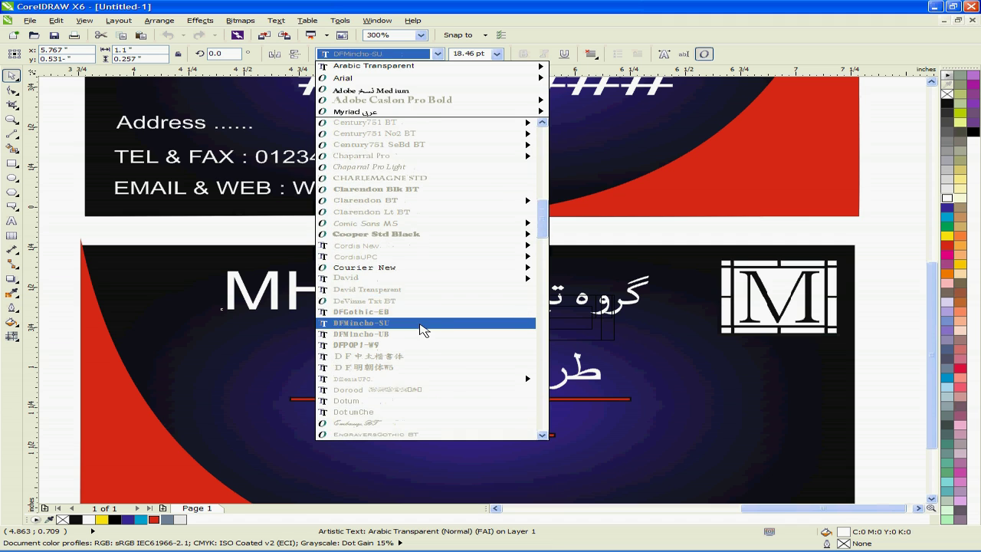
scroll(412, 339, "down", 12)
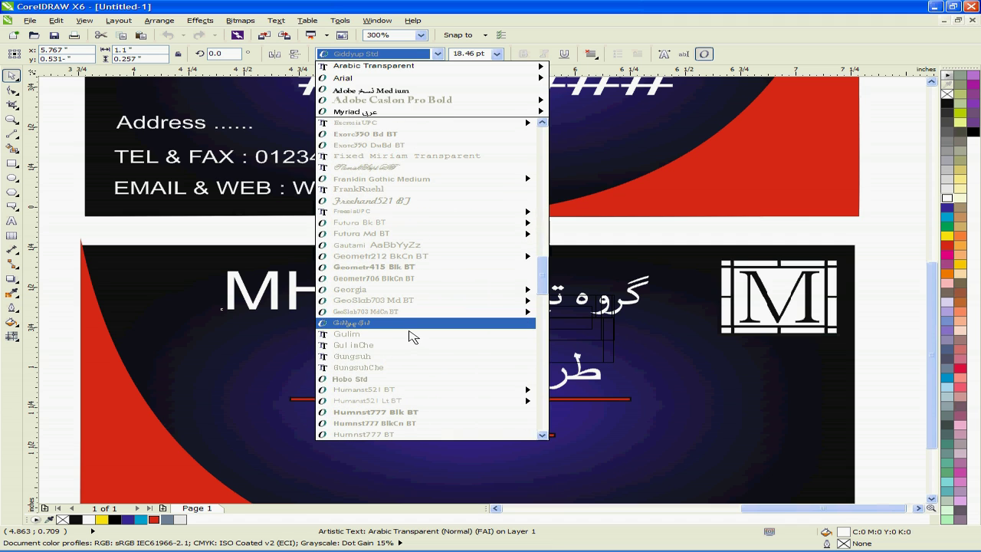
scroll(422, 230, "down", 12)
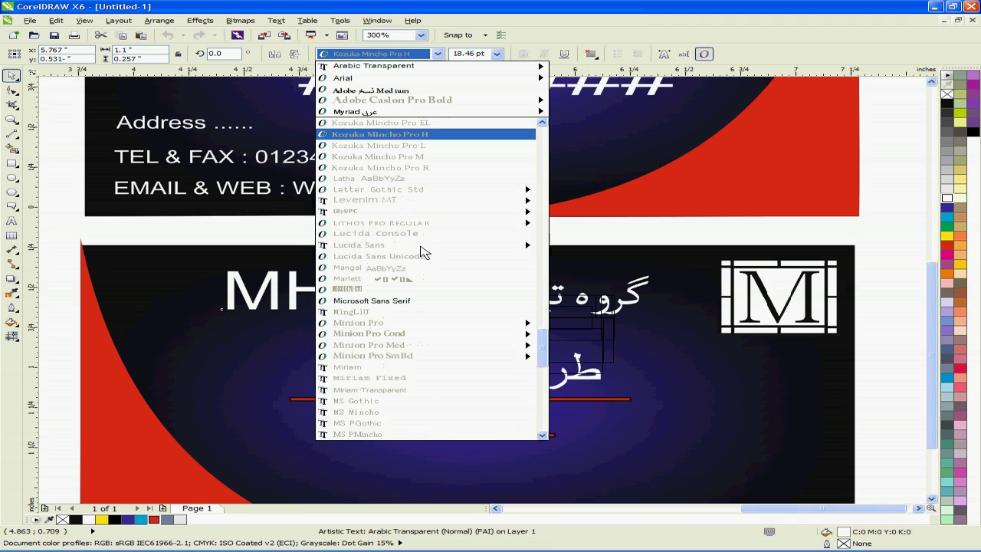
scroll(460, 291, "down", 10)
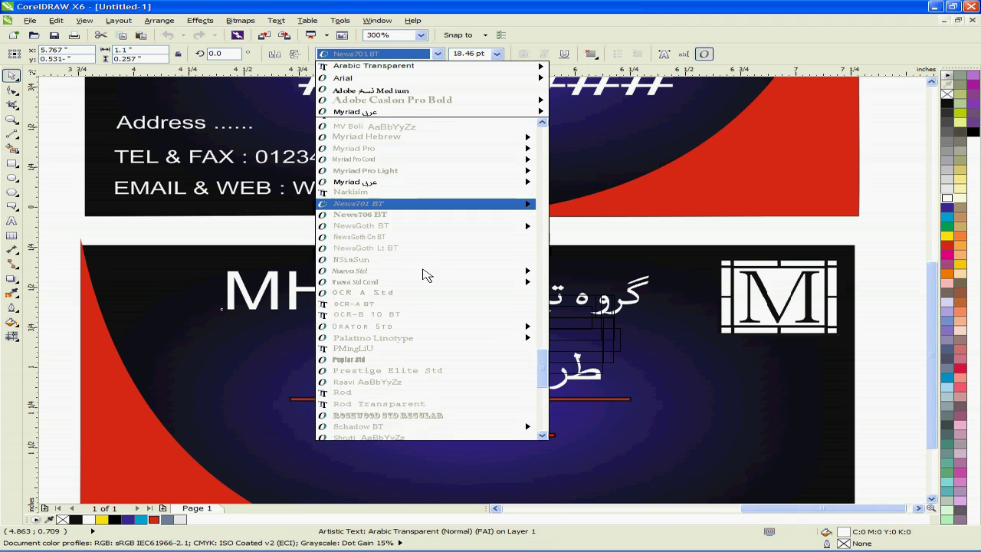
left_click_drag(546, 395, 543, 354)
scroll(430, 276, "up", 7)
scroll(427, 280, "up", 10)
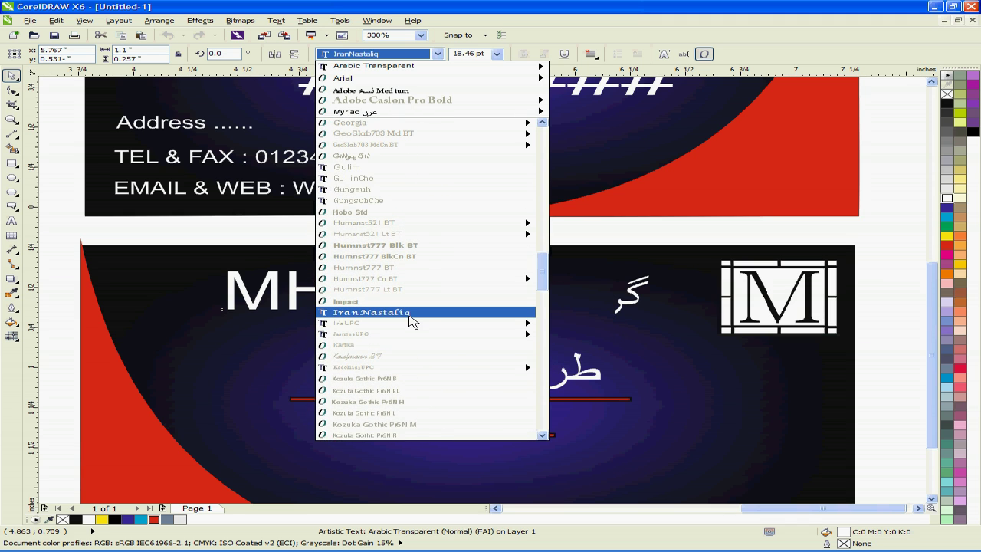
left_click(410, 312)
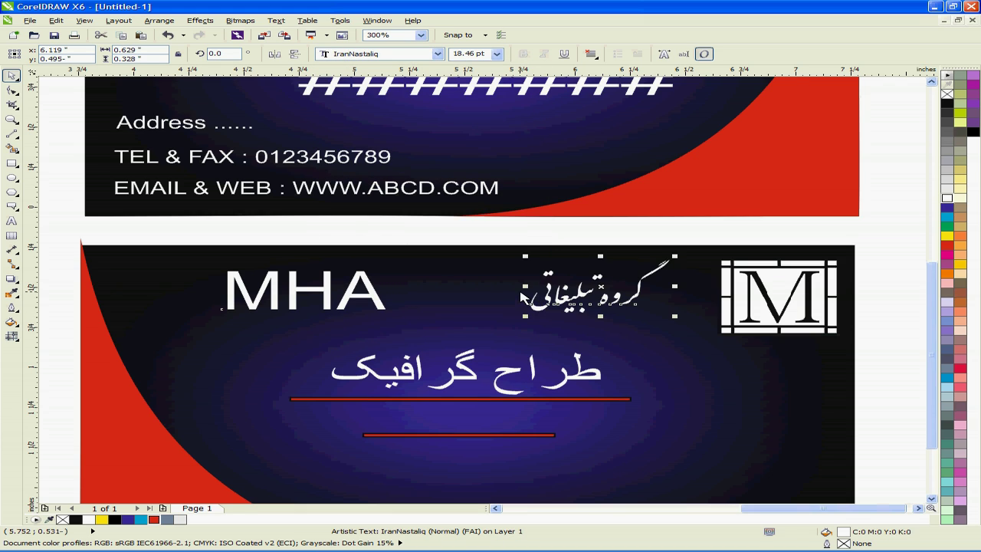
left_click_drag(529, 294, 450, 294)
left_click_drag(521, 323, 565, 344)
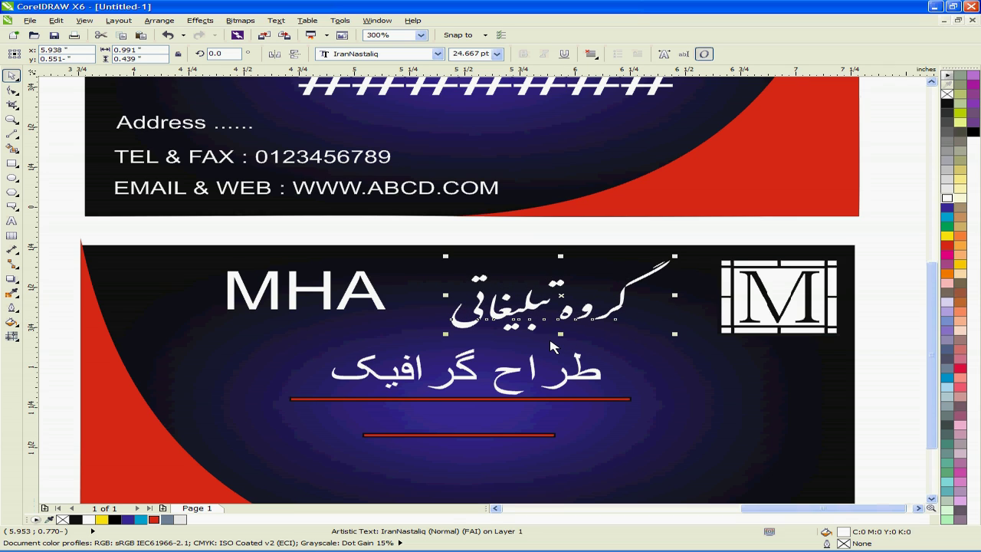
Raise the "گروه تبلیغاتی" text slightly, and shrink the "MHA" text to about 19.2 pt close beside it.
key("Up")
key("Up")
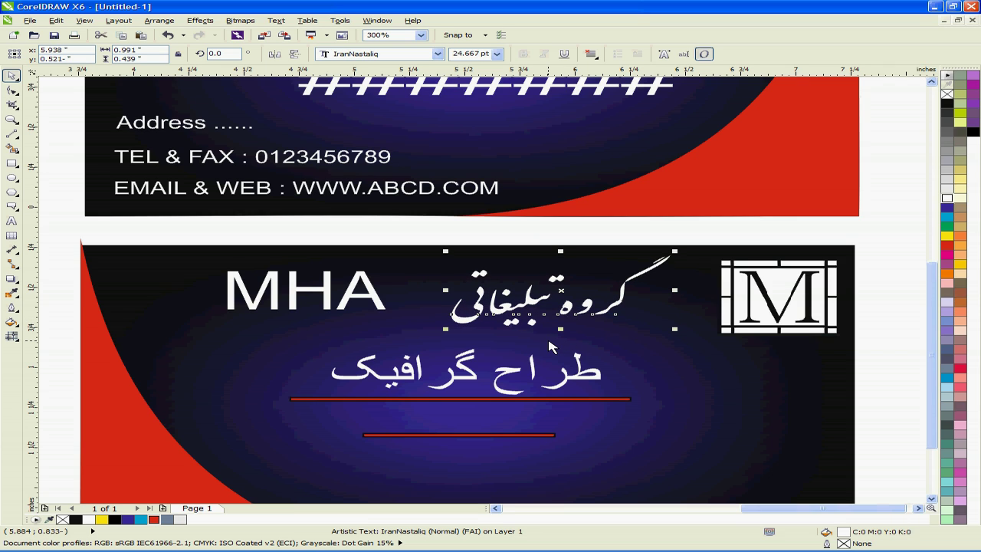
left_click(369, 284)
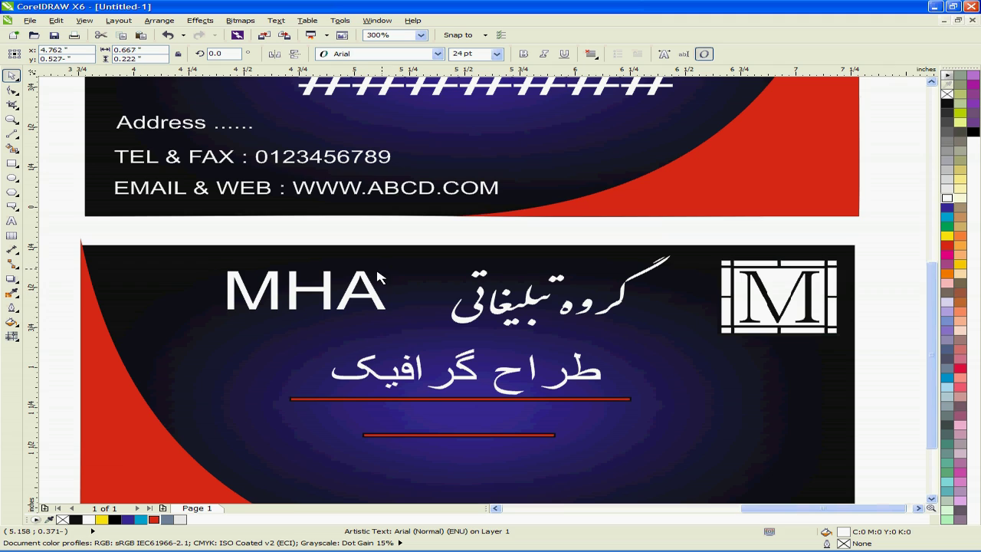
left_click_drag(339, 306, 404, 309)
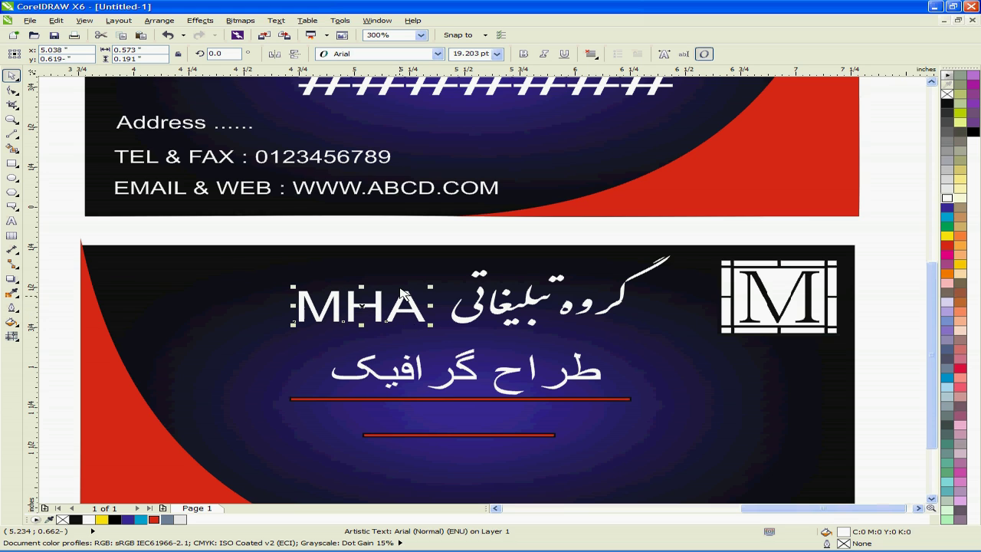
Set the "MHA" text in the IranNastaliq font and nudge it slightly up and toward the "گروه تبلیغاتی" text.
left_click(439, 54)
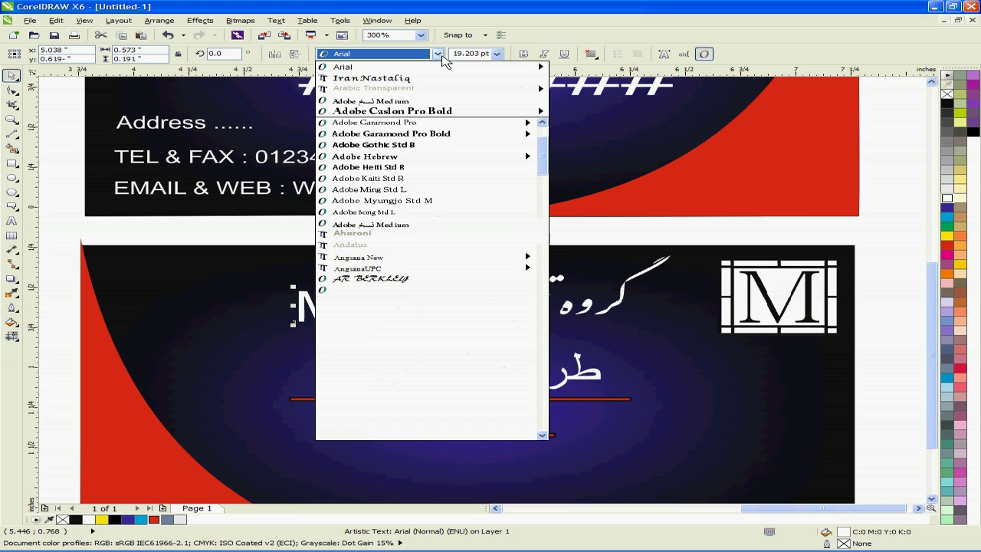
left_click(412, 79)
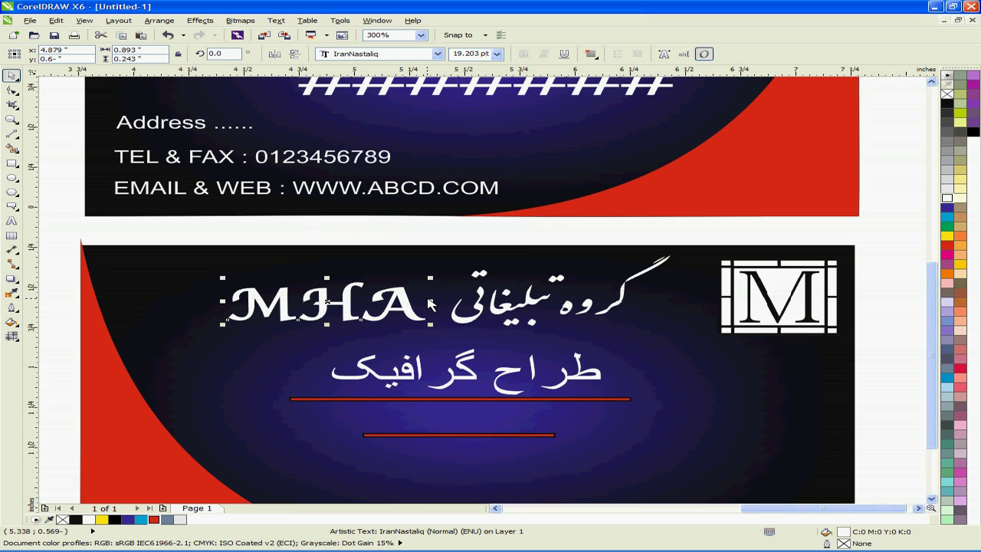
key("Right")
key("Up")
key("Up")
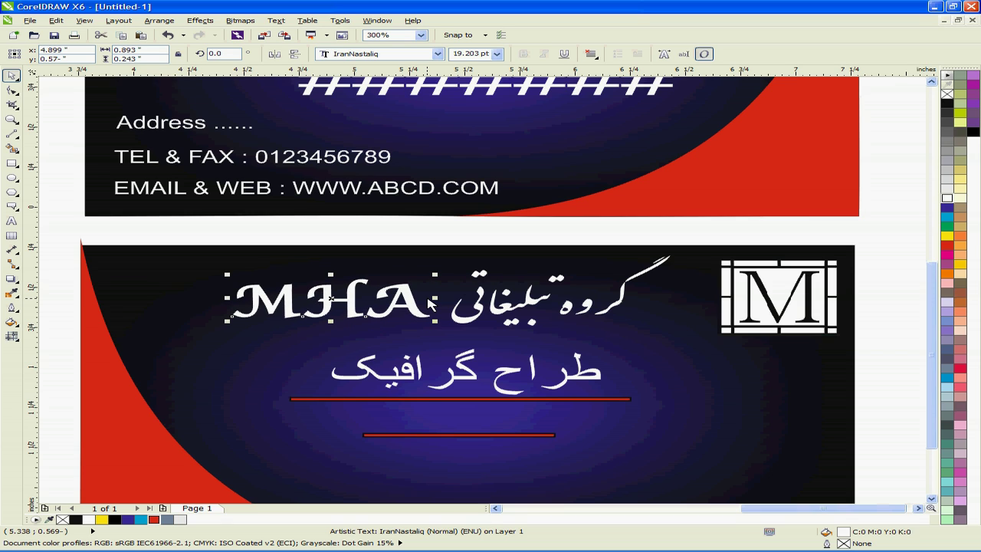
Move the "طراح گرافیک" text below the long red line, and place the Persian name text above that line with a white fill.
left_click_drag(507, 382, 506, 432)
scroll(302, 372, "down", 2)
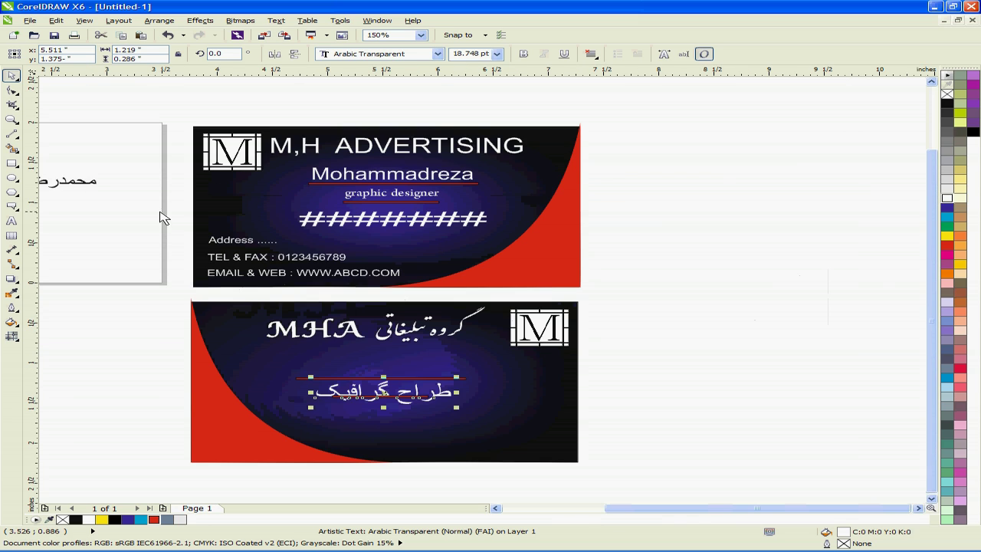
left_click_drag(87, 181, 418, 372)
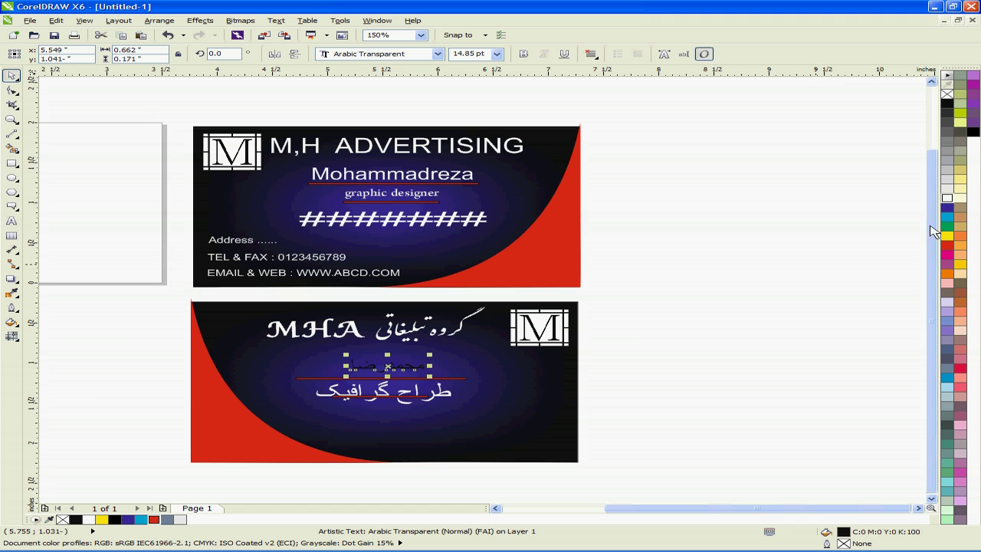
left_click(949, 199)
scroll(345, 377, "up", 4)
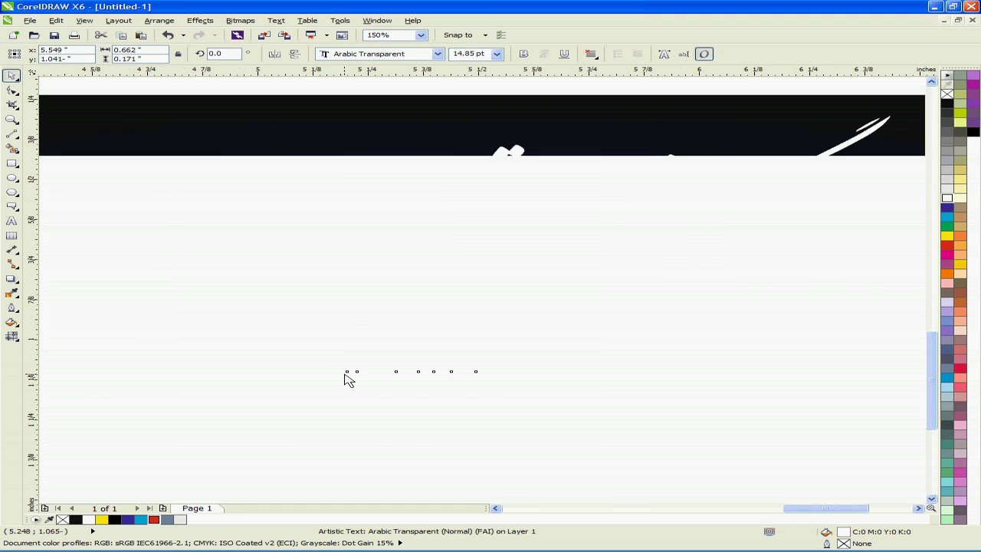
scroll(346, 376, "down", 2)
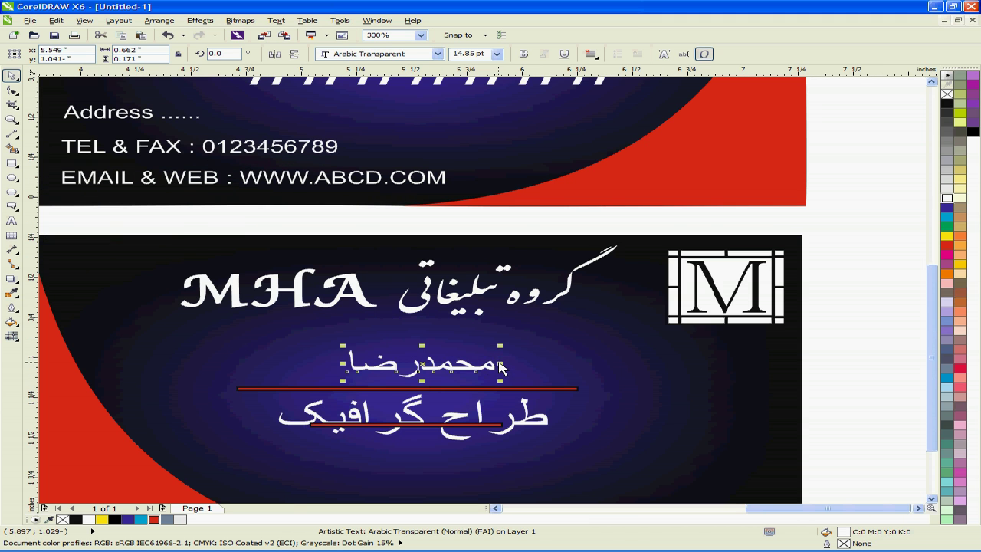
Stretch the Persian name text wider and taller, and scale it proportionally to about 14.8 pt above the long red line.
mouse_move(554, 374)
left_mouse_down()
mouse_move(511, 373)
mouse_move(563, 373)
left_mouse_up()
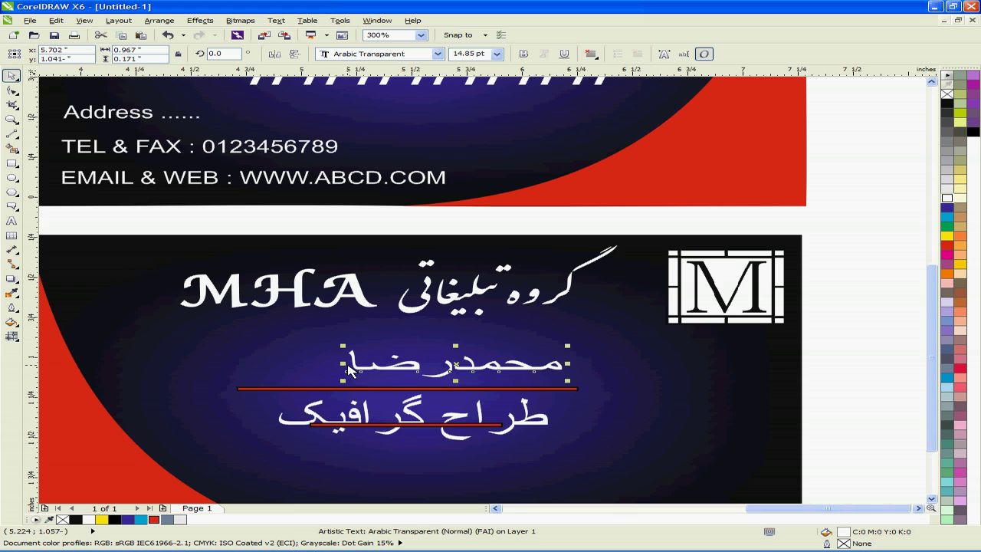
left_click_drag(286, 370, 261, 370)
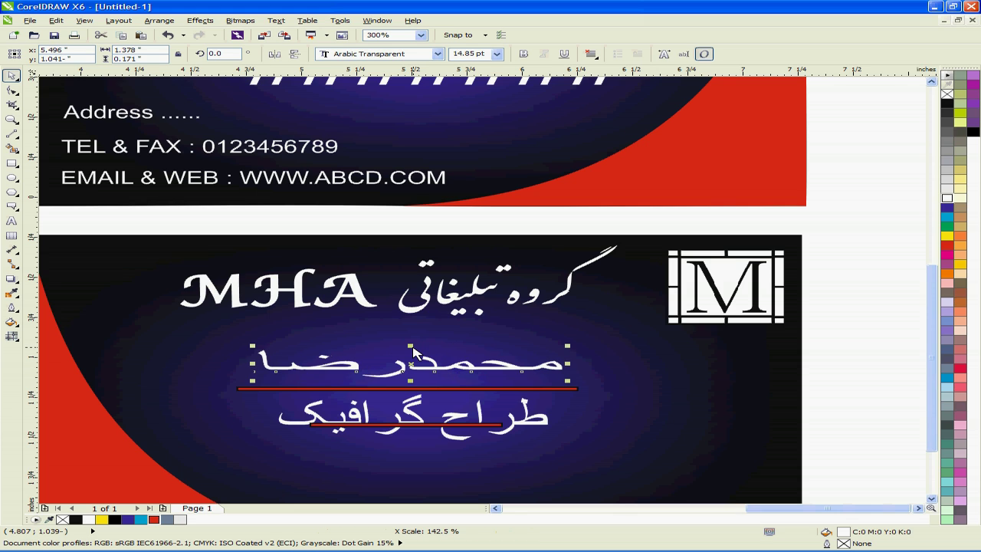
left_click_drag(414, 346, 411, 329)
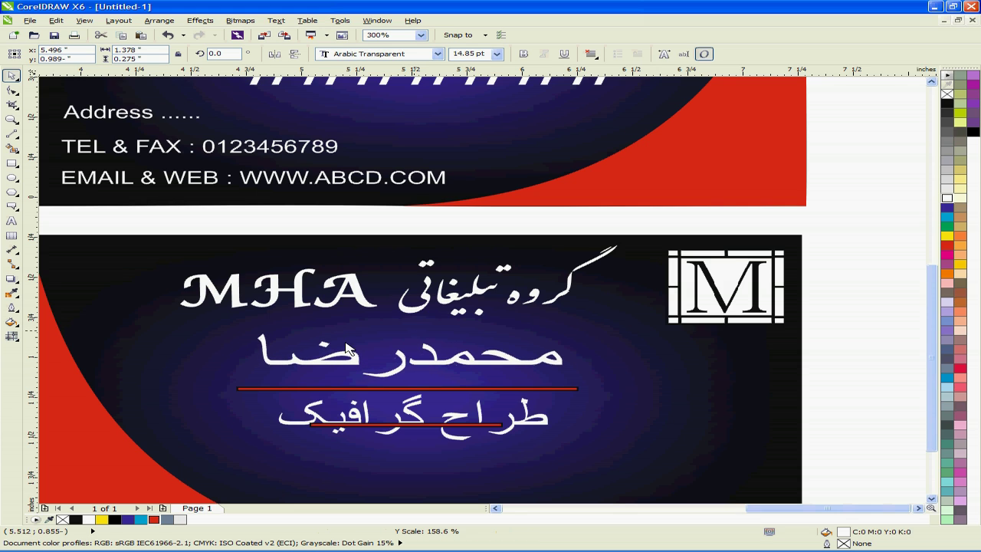
left_click(253, 366)
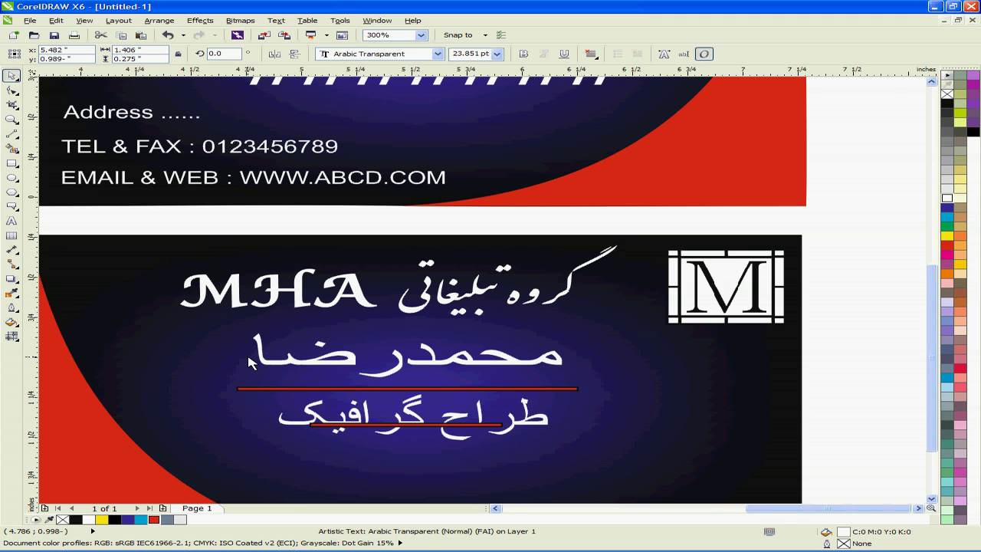
scroll(251, 366, "down", 2)
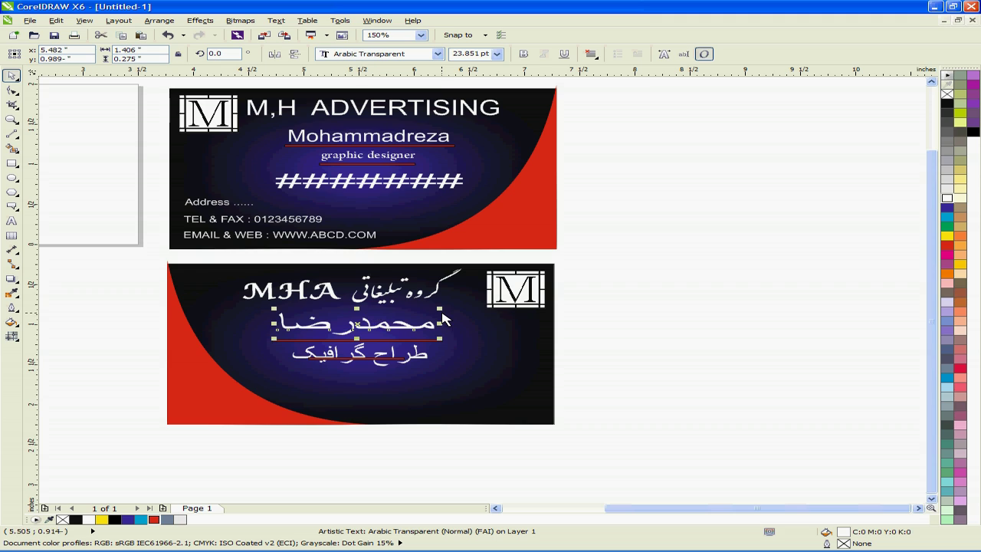
left_click_drag(441, 316, 389, 330)
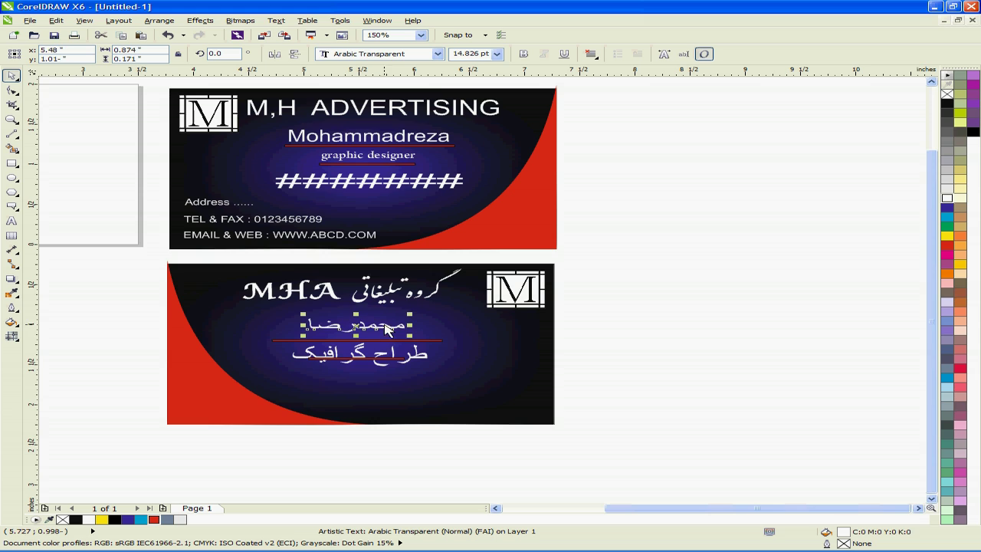
Shift the "طراح گرافیک" text slightly and move the short red line down so that it sits beneath that text.
left_click_drag(594, 404, 288, 349)
key("ctrl+k")
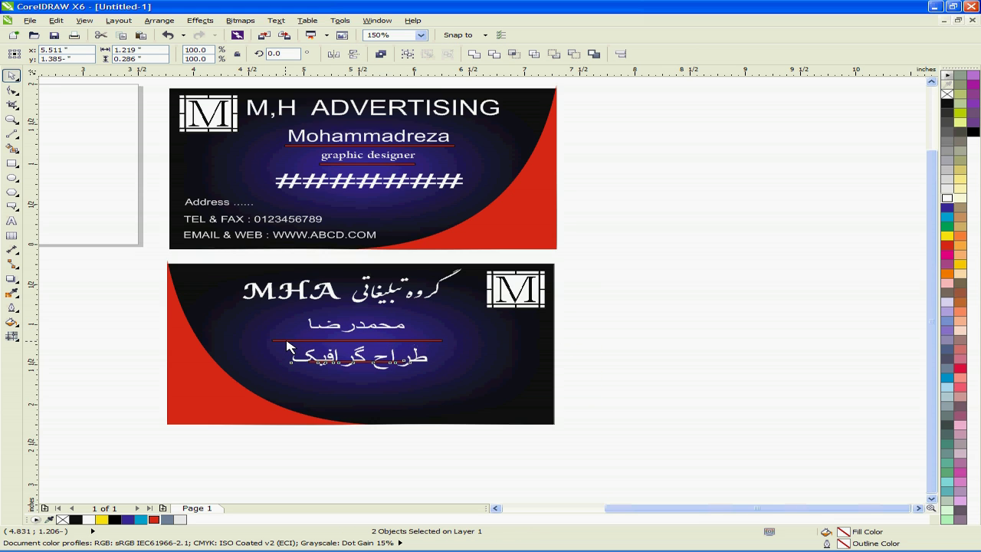
left_click_drag(336, 352, 377, 386)
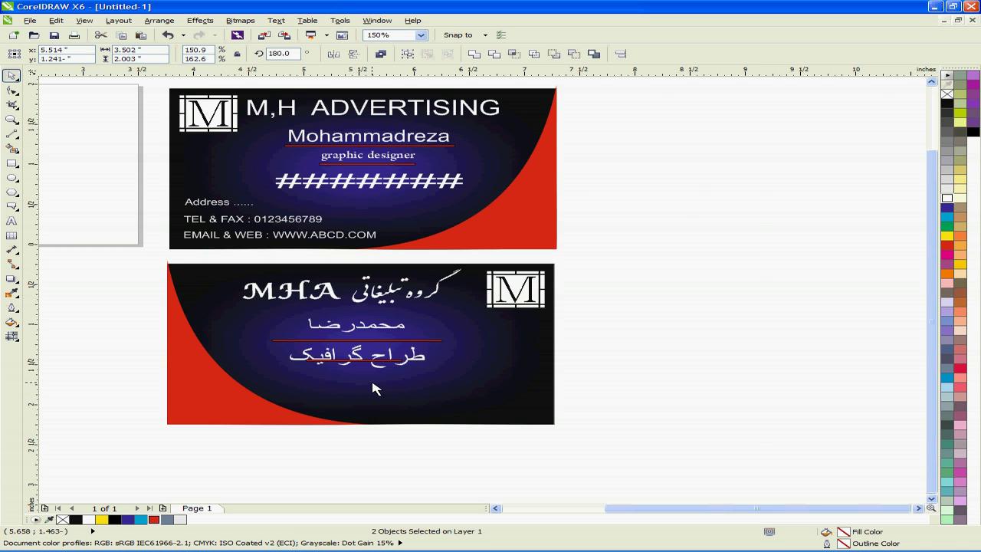
left_click(350, 388)
scroll(350, 387, "up", 1)
left_click_drag(386, 337, 387, 366)
Shrink the "طراح گرافیک" text to about 9.4 pt and nudge it up between the two red lines.
left_click(490, 336)
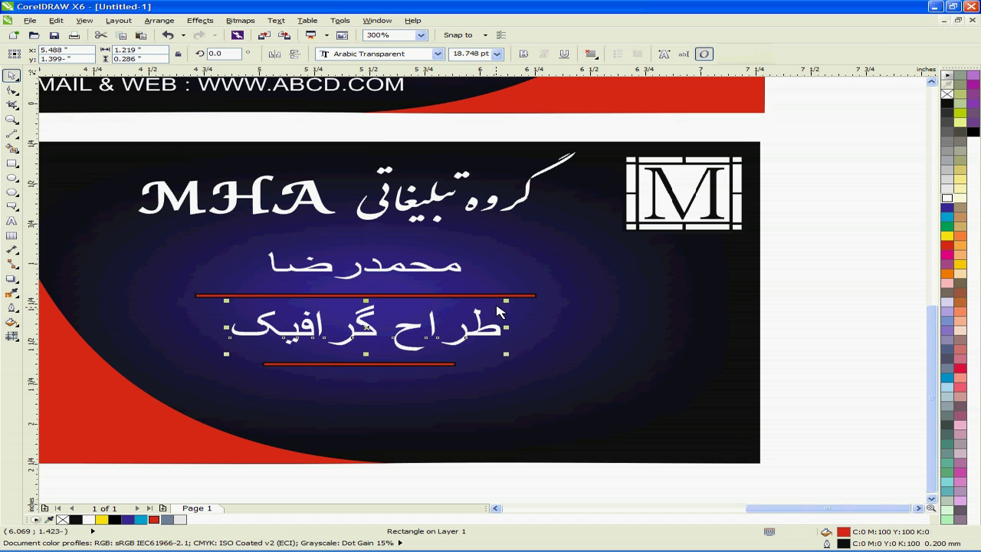
left_click_drag(506, 321, 386, 364)
key("Up")
key("Up")
key("Up")
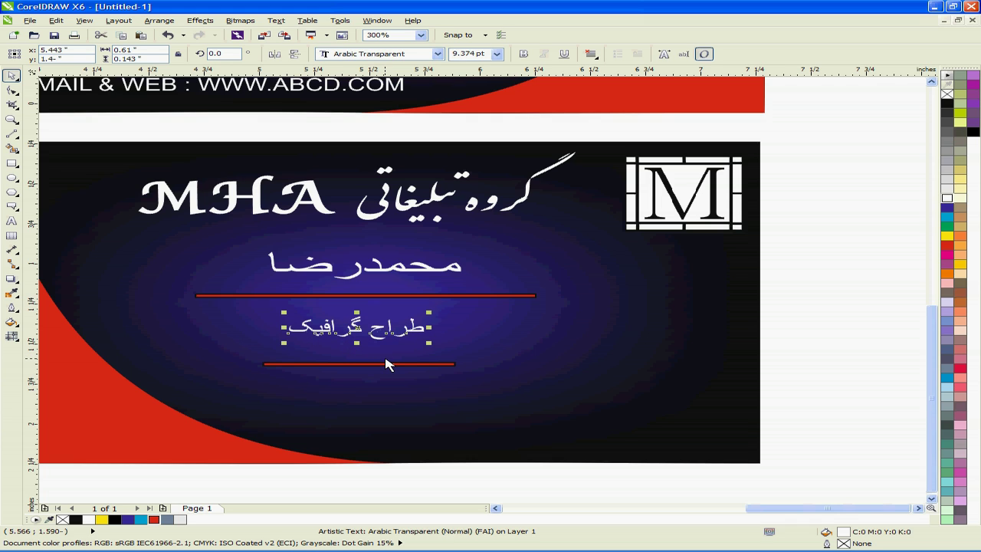
Raise the short red line until it lies just under the "طراح گرافیک" text.
left_click(388, 365)
key("Up")
key("Up")
key("Up")
key("Up")
key("Up")
key("Up")
key("Up")
key("Up")
key("Up")
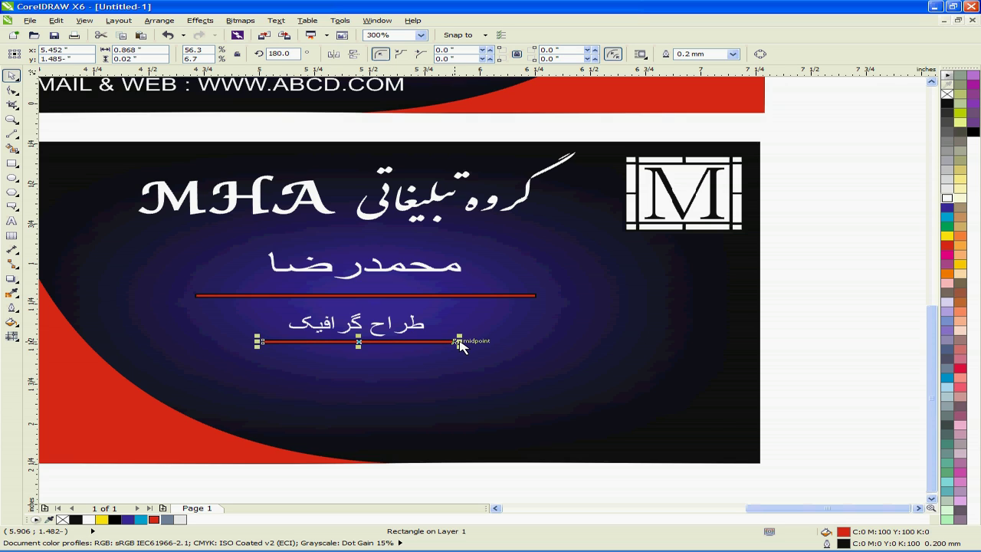
Shorten the lower red line to about 0.66 inch wide, and nudge it and the "طراح گرافیک" text slightly to the right.
left_click_drag(458, 341, 432, 342)
left_click_drag(258, 342, 278, 346)
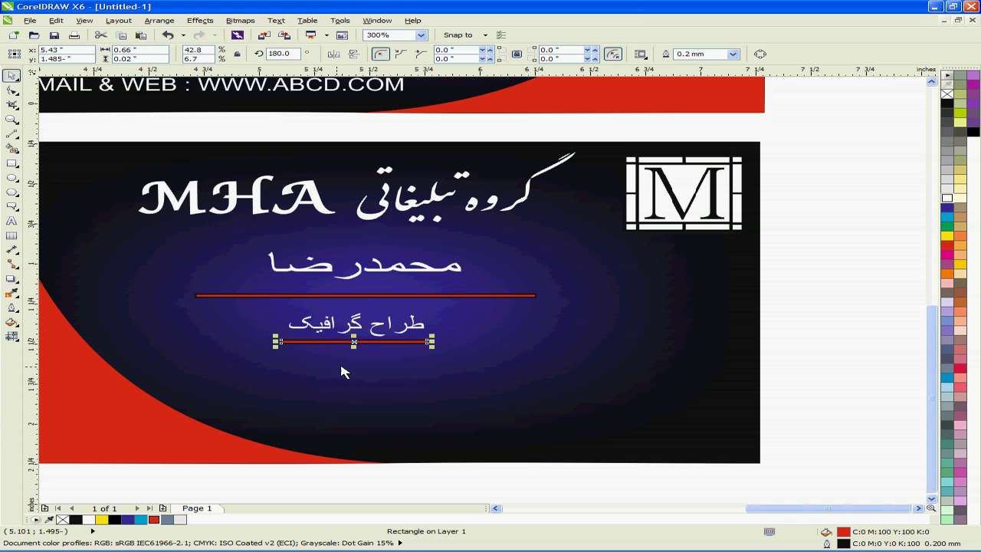
left_click(421, 326)
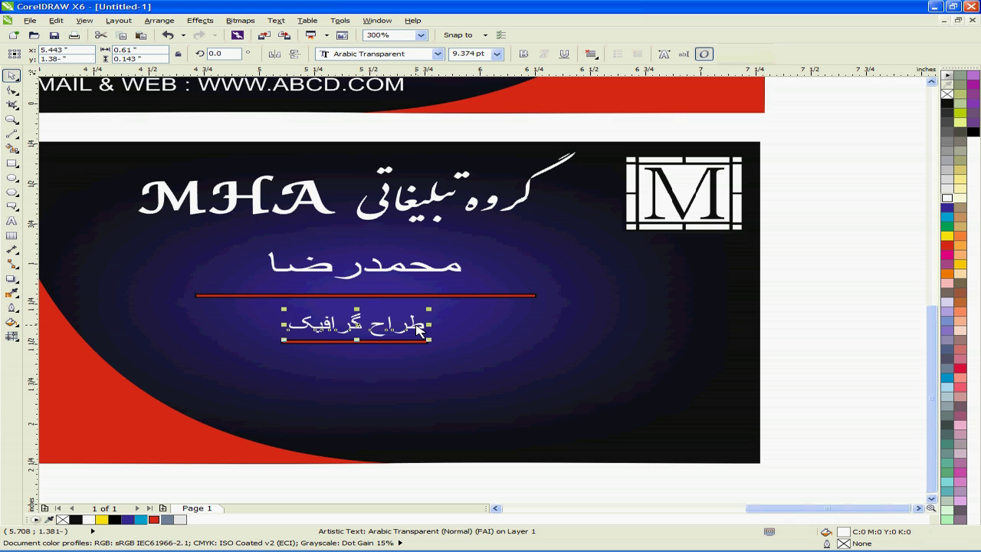
left_click(418, 342)
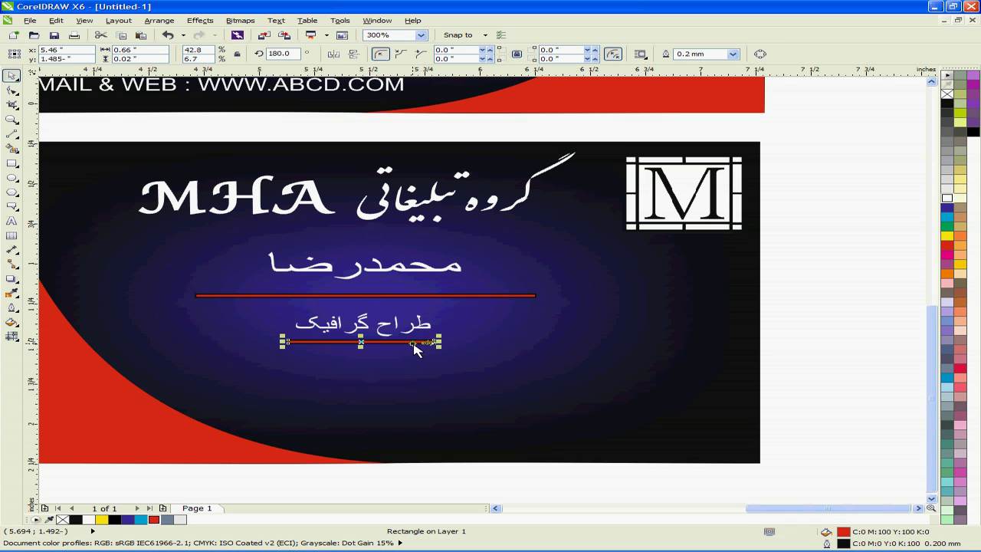
Add the artistic text "آدرس........." at 24 pt from beside the lower card's right edge, and a "تلفن" line beneath it.
left_click(788, 372)
left_click(12, 220)
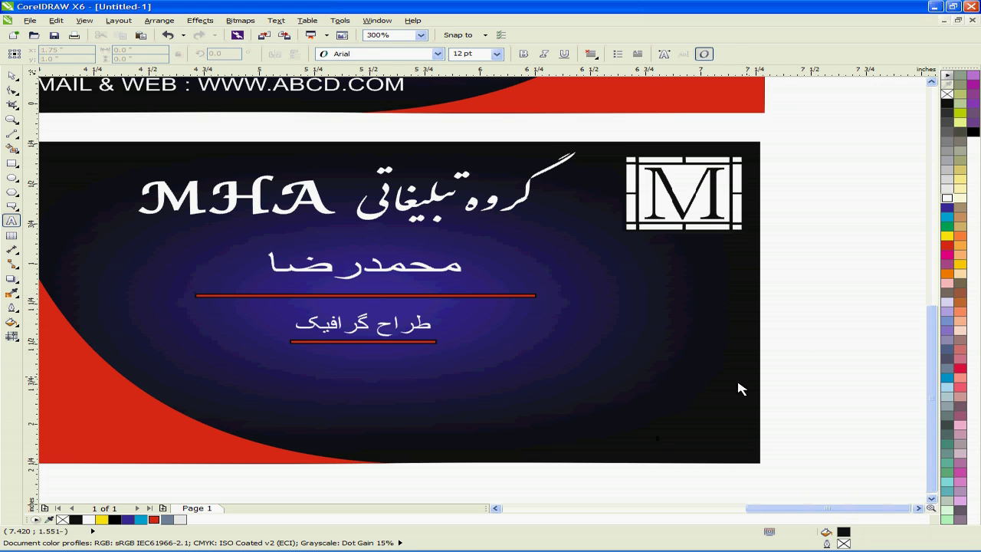
left_click(701, 399)
left_click(843, 400)
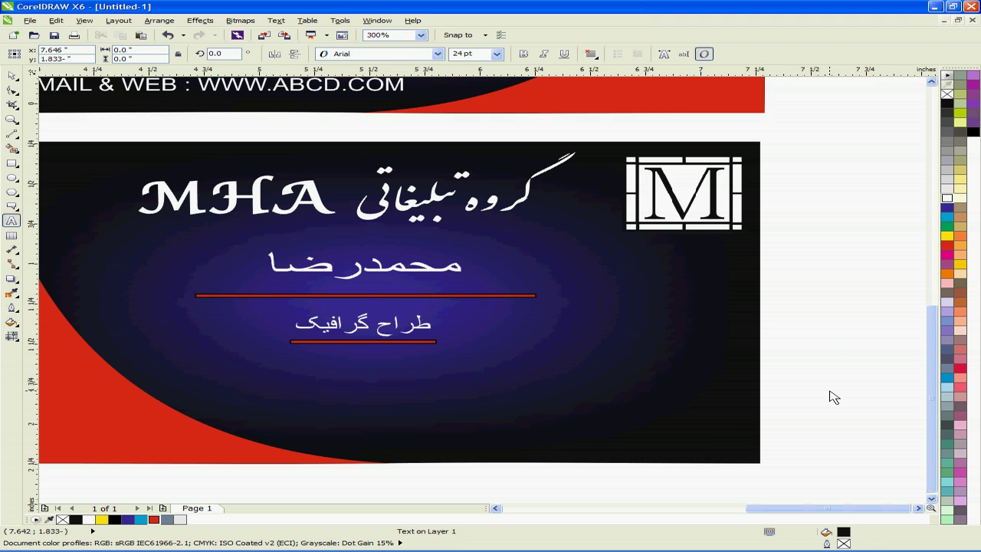
key("alt+shift")
type("آدرس")
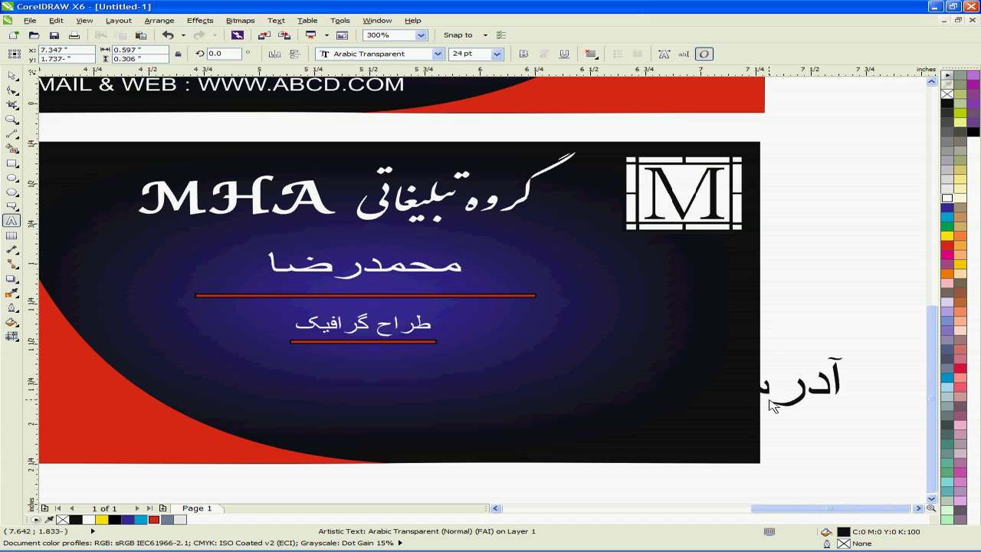
type(".........")
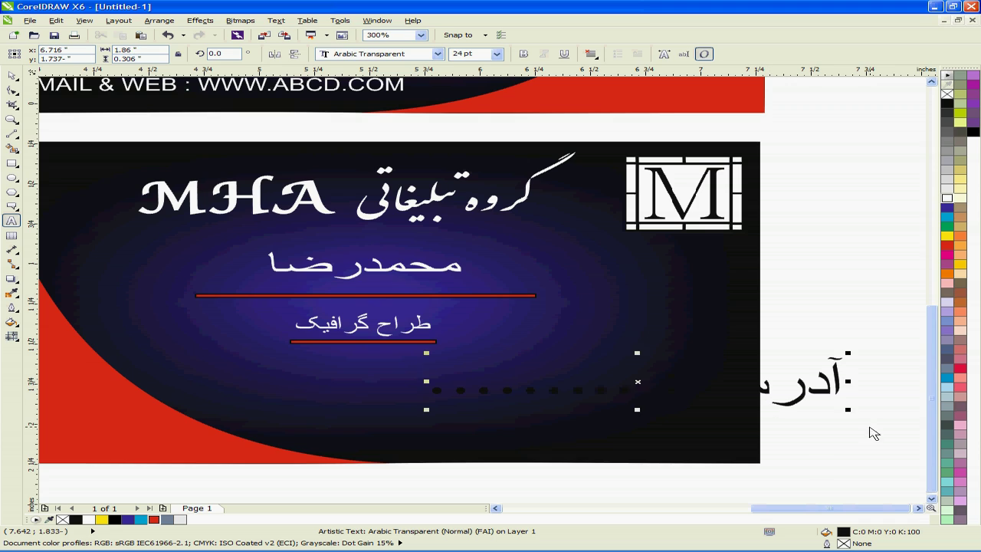
left_click(812, 469)
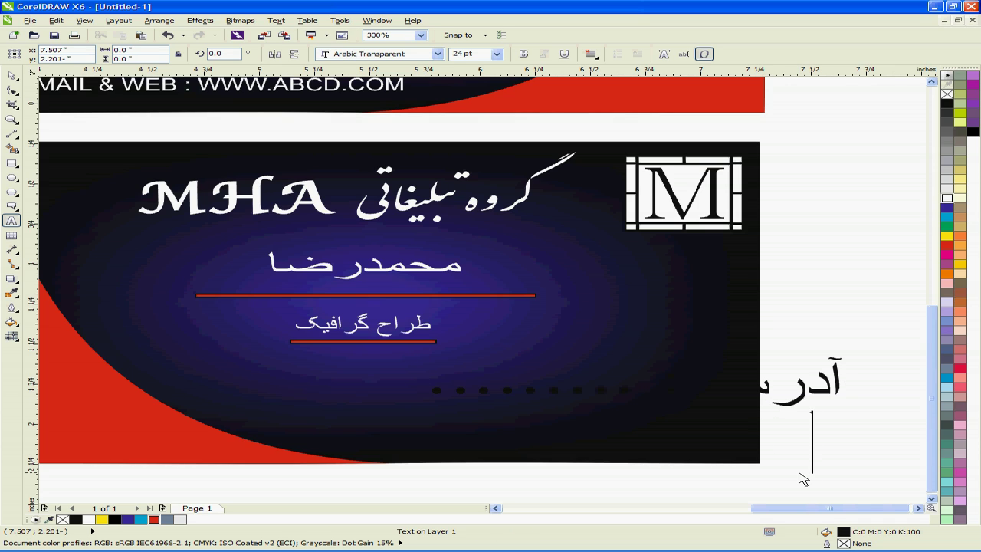
type("تلفن")
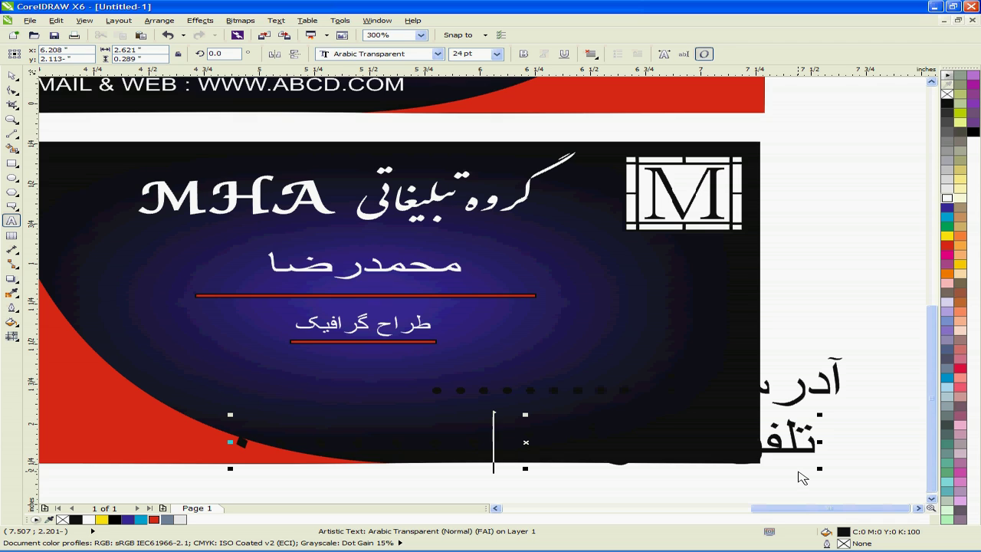
Add a separate 24 pt artistic text line "ایمیل و وبسایت" beneath the "تلفن همراه" line.
left_click(804, 491)
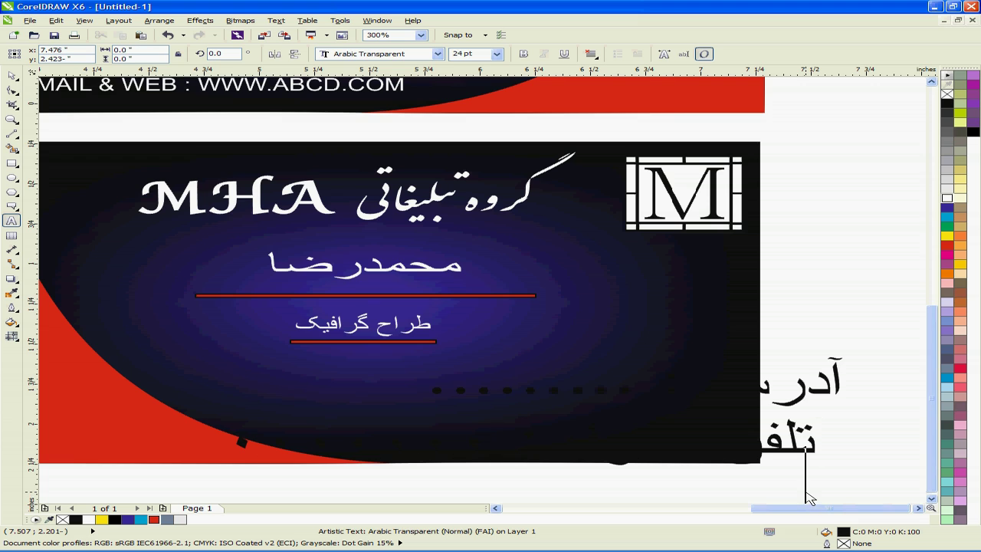
scroll(939, 411, "down", 1)
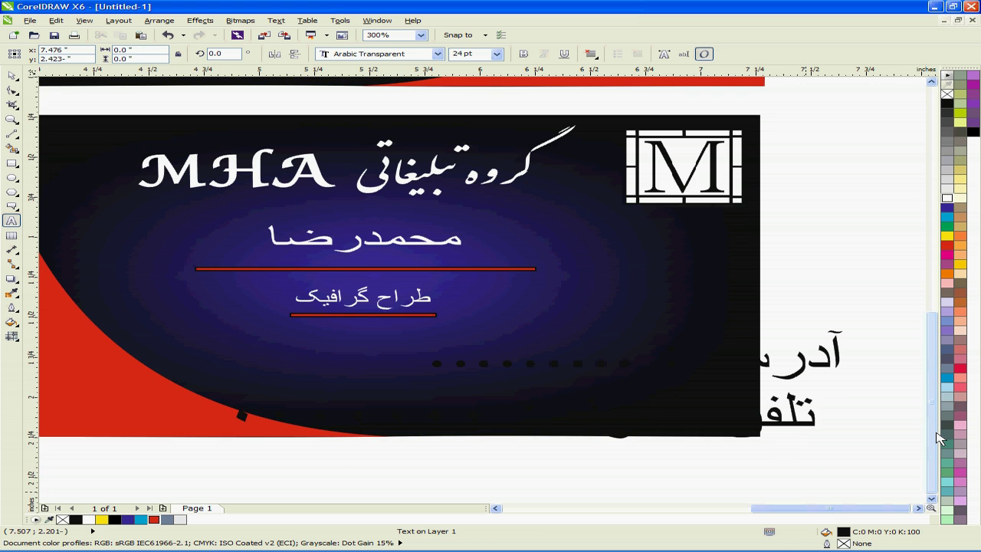
type("ای‌م")
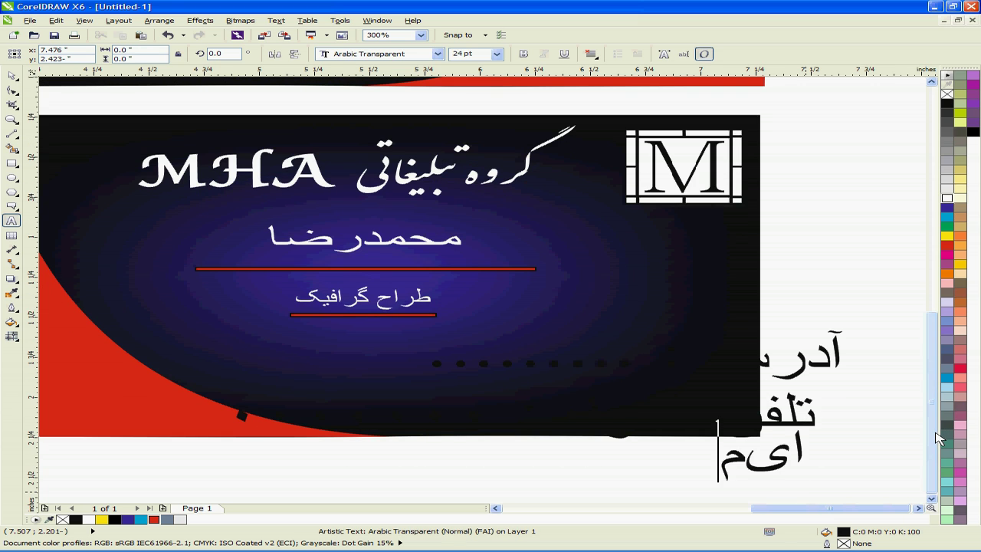
type("یل و وبسایت")
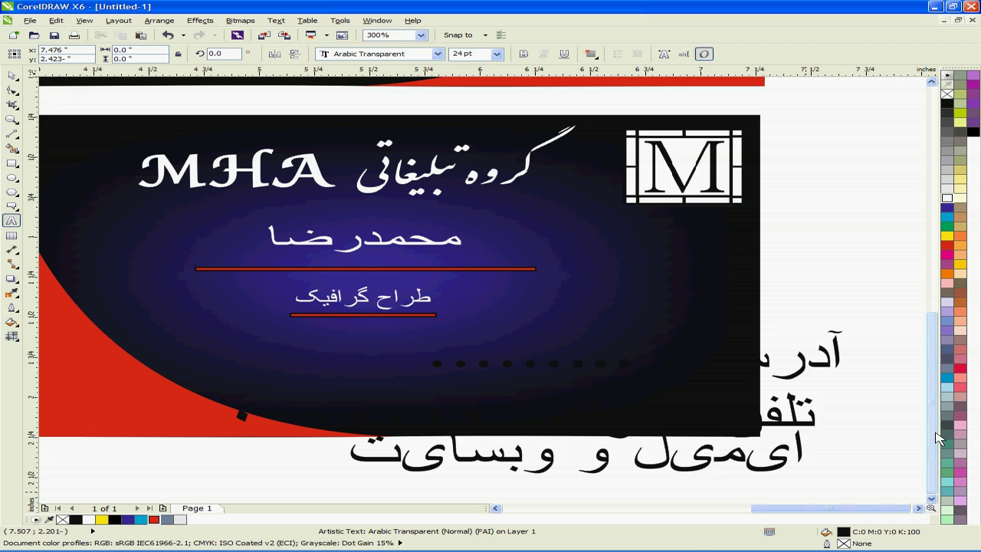
Correct the disconnected "ی" letters in the lowest text line so it reads "ایمیل و وبسایت".
key("BackSpace")
key("BackSpace")
key("BackSpace")
key("BackSpace")
key("BackSpace")
key("BackSpace")
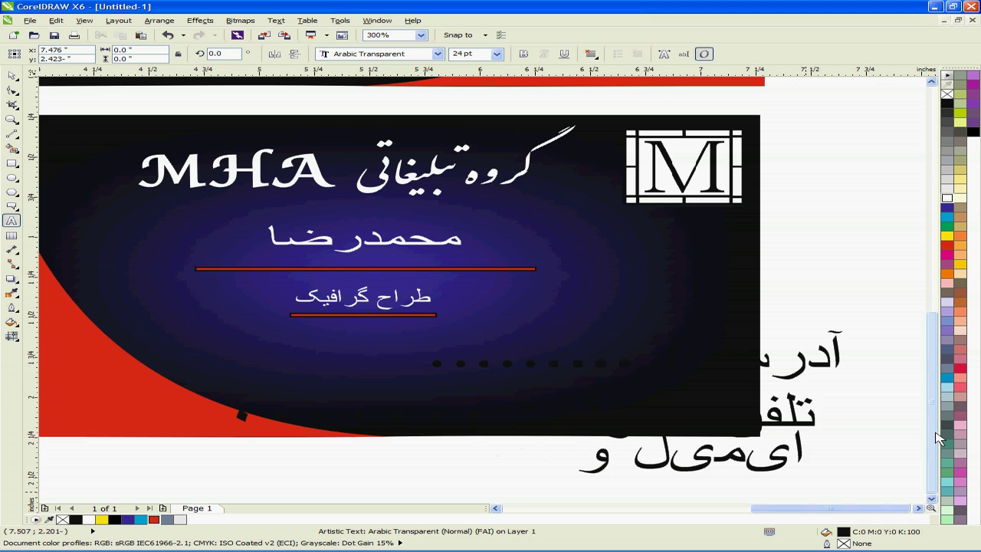
key("BackSpace")
key("BackSpace")
key("BackSpace")
key("BackSpace")
key("BackSpace")
key("BackSpace")
key("BackSpace")
key("BackSpace")
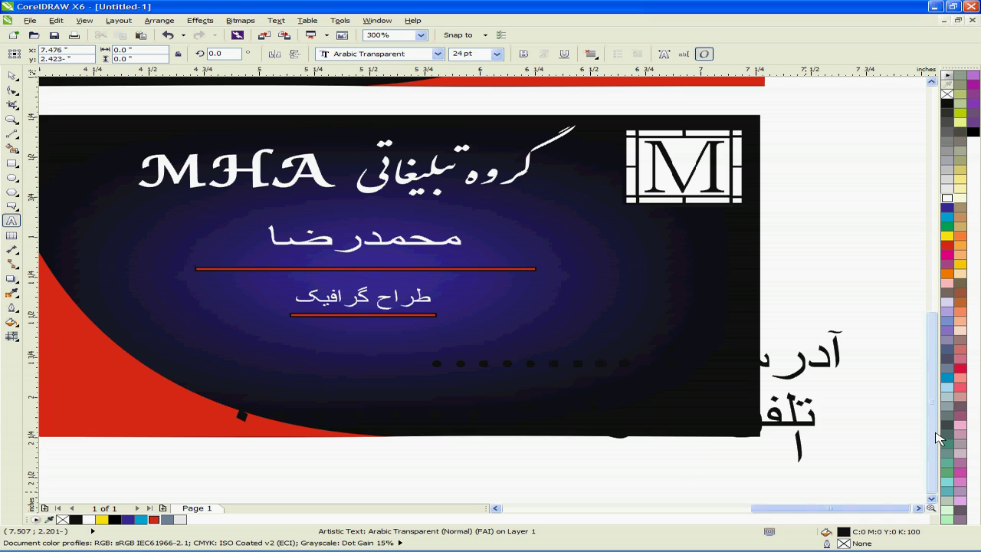
type("ي")
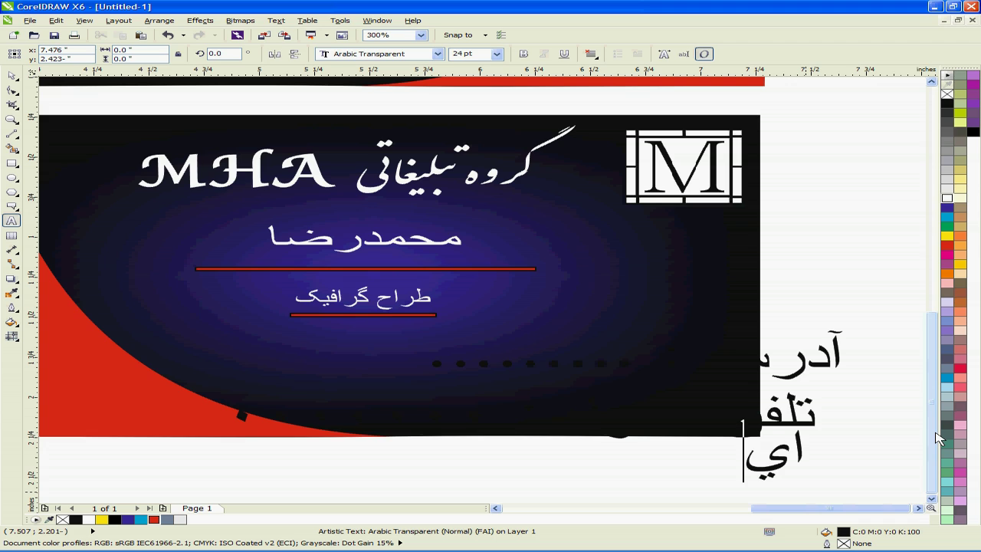
type("مي")
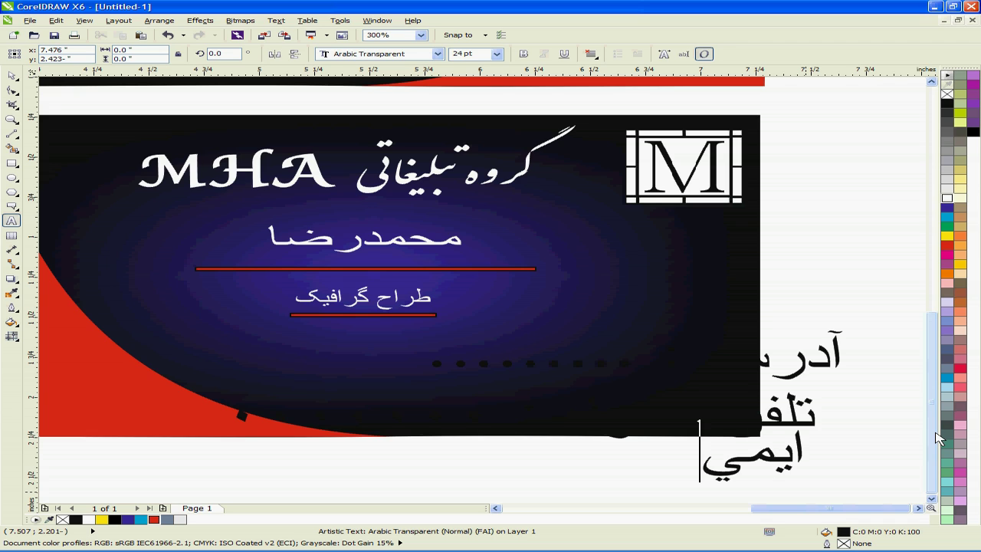
type("ل و وبسایت")
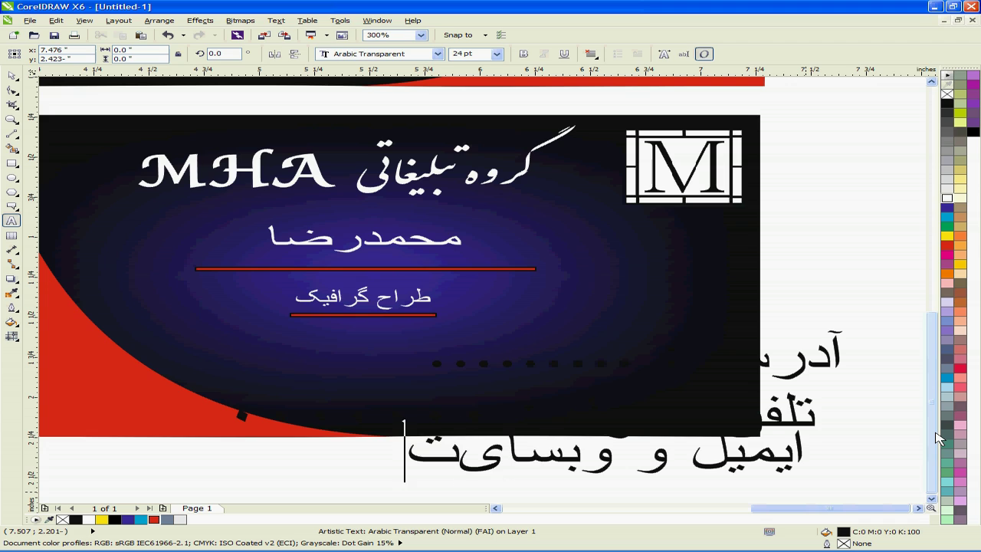
key("BackSpace")
key("BackSpace")
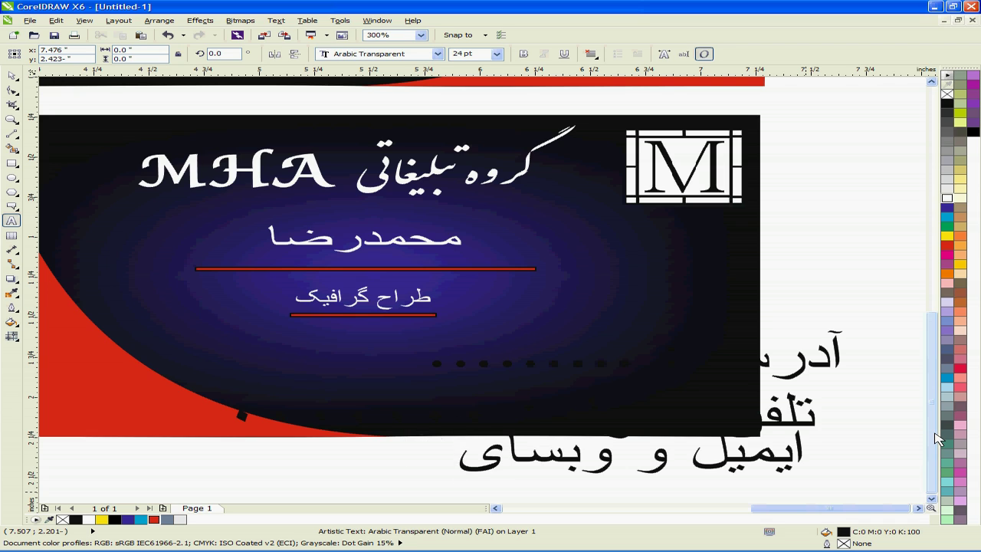
type("یت")
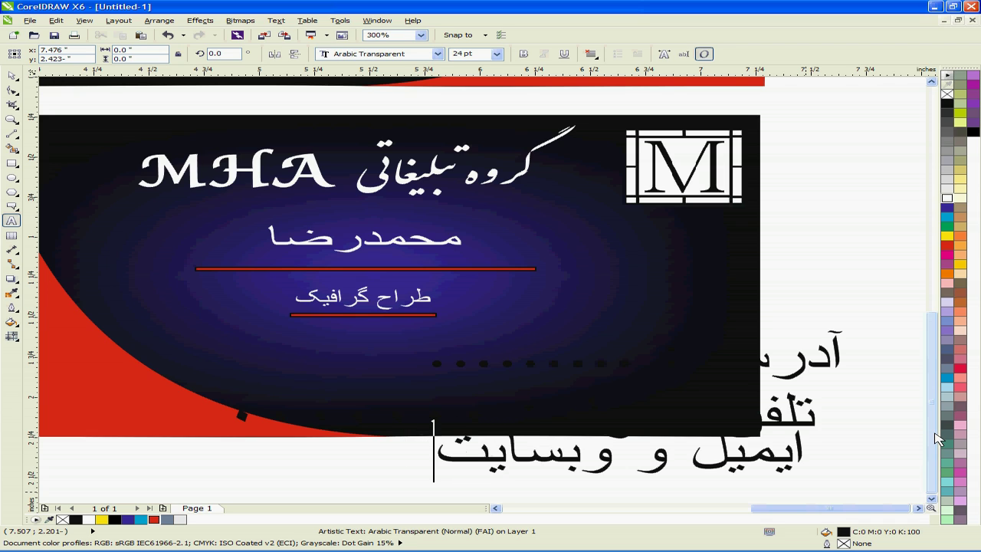
Fill the address, mobile phone and email/website lines white and move them left onto the lower card.
left_click(12, 75)
left_click_drag(853, 299, 182, 463)
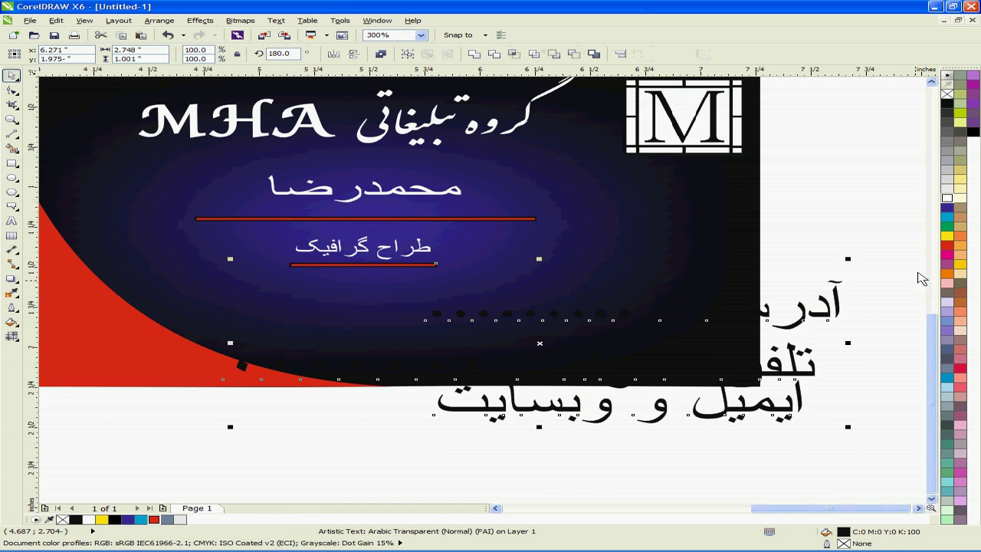
left_click(947, 199)
left_click_drag(744, 314, 549, 285)
key("ctrl+z")
Move the stray short line back under "طراح گرافیک" and fill it red.
left_click(240, 276)
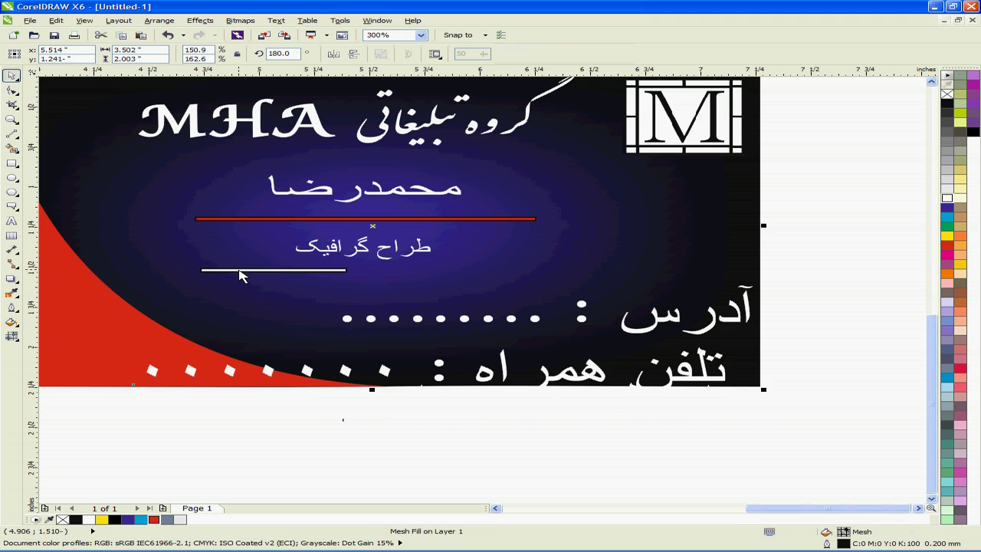
left_click_drag(238, 273, 326, 266)
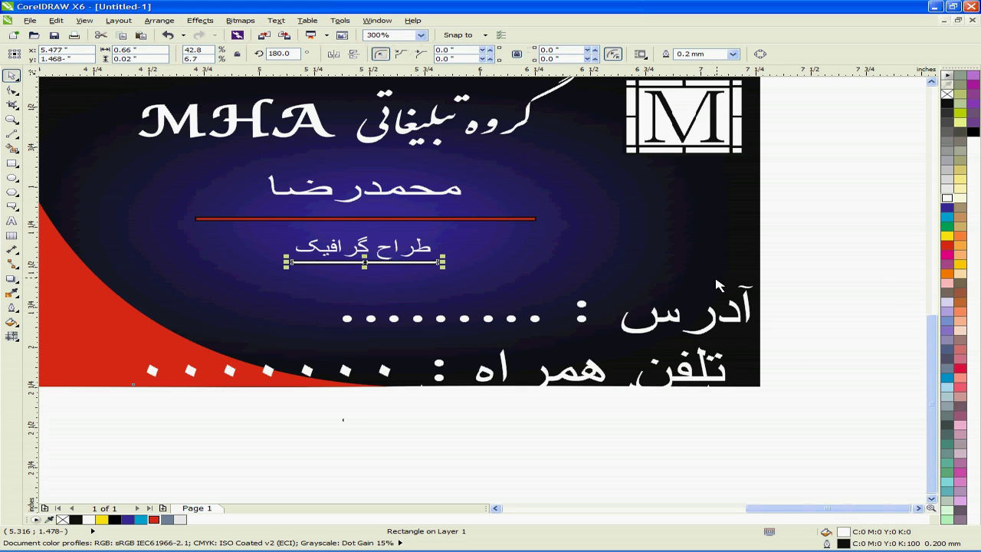
left_click(947, 244)
Shrink the three contact lines together to about 14.7 pt so they fit inside the lower card.
mouse_move(824, 250)
left_mouse_down()
mouse_move(509, 412)
mouse_move(656, 411)
left_mouse_up()
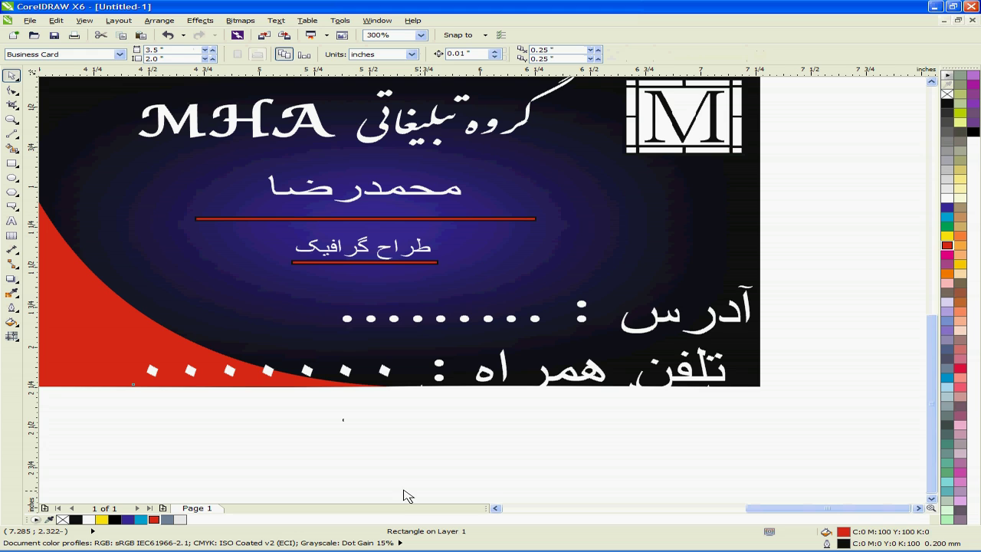
left_click_drag(111, 502, 824, 270)
left_click_drag(759, 316, 718, 289)
left_click(810, 329)
Shift the three contact lines individually so their right ends align near the lower card's right edge.
left_click_drag(711, 346, 733, 357)
left_click(721, 322)
left_click_drag(719, 320, 722, 325)
left_click(733, 365)
left_click_drag(733, 364, 726, 365)
left_click(739, 322)
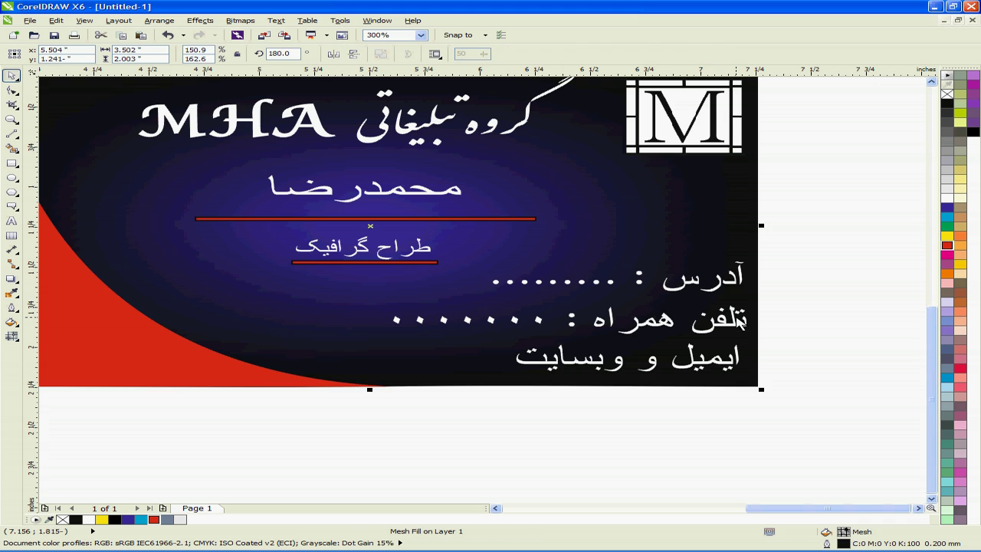
left_click_drag(739, 322, 730, 322)
left_click(736, 283)
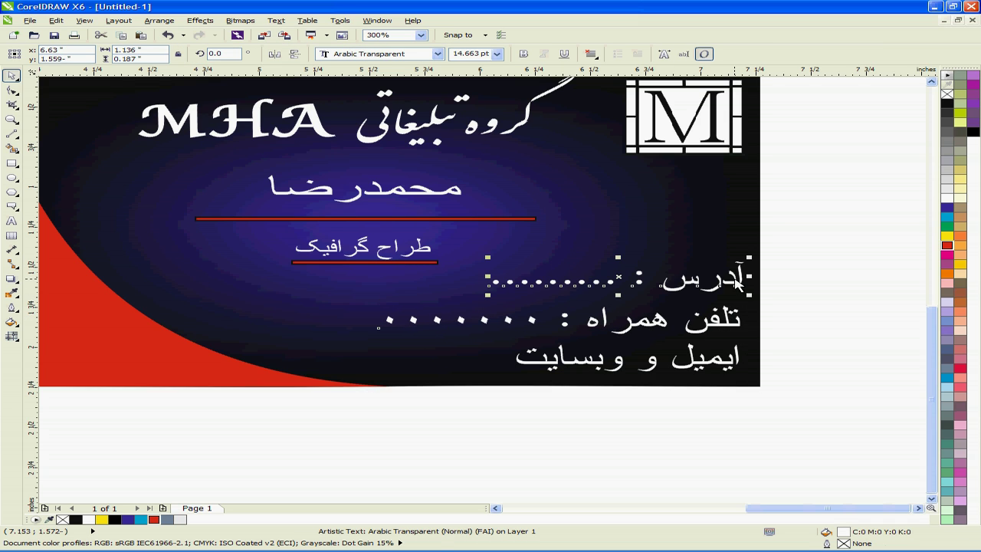
left_click_drag(736, 283, 732, 282)
Shrink the three contact lines further toward their right ends and nudge them down into the lower card's right corner.
left_click_drag(774, 230, 339, 437)
left_click_drag(383, 377, 469, 347)
key("Down")
key("Down")
key("Down")
key("Down")
key("Down")
key("Down")
key("Down")
key("Down")
key("Down")
key("Down")
key("Down")
key("Escape")
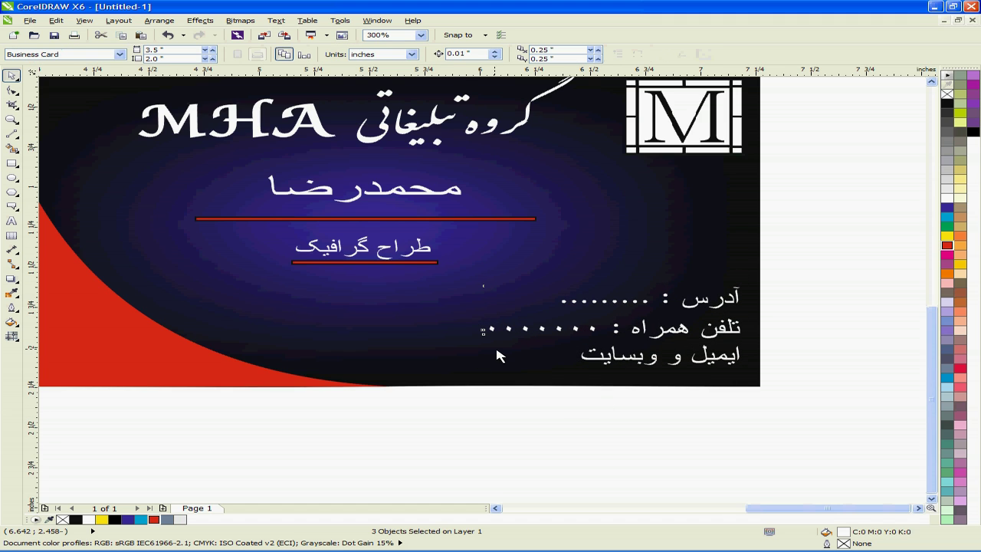
Shorten the lower card's red curved shape from the top to about 1.953 inches high, within the card's upper edge.
scroll(460, 318, "down", 1)
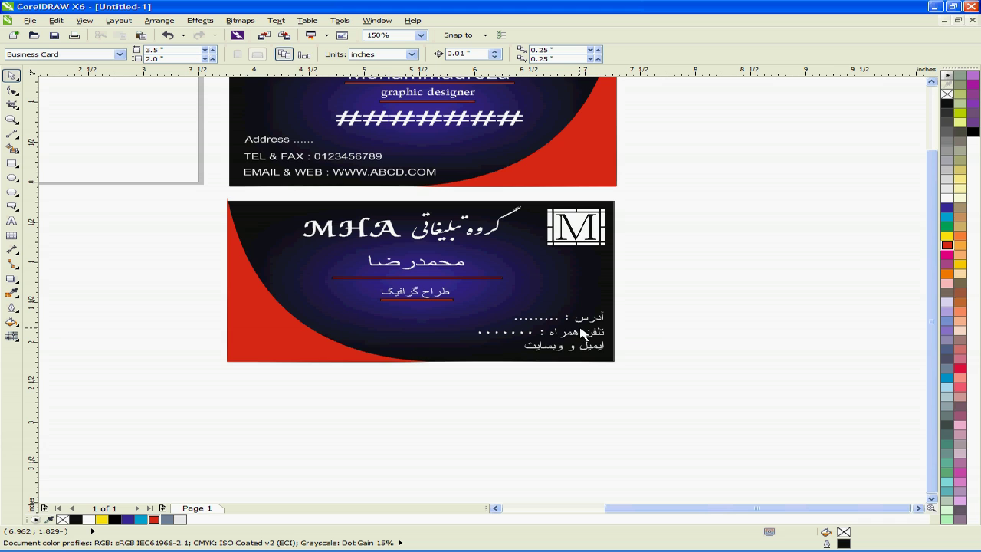
scroll(613, 307, "down", 1)
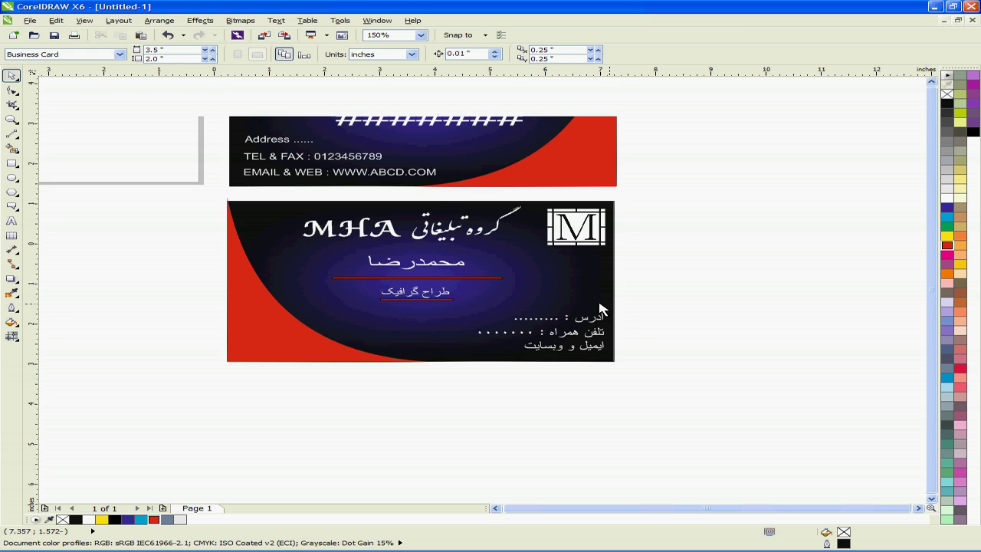
scroll(529, 286, "up", 1)
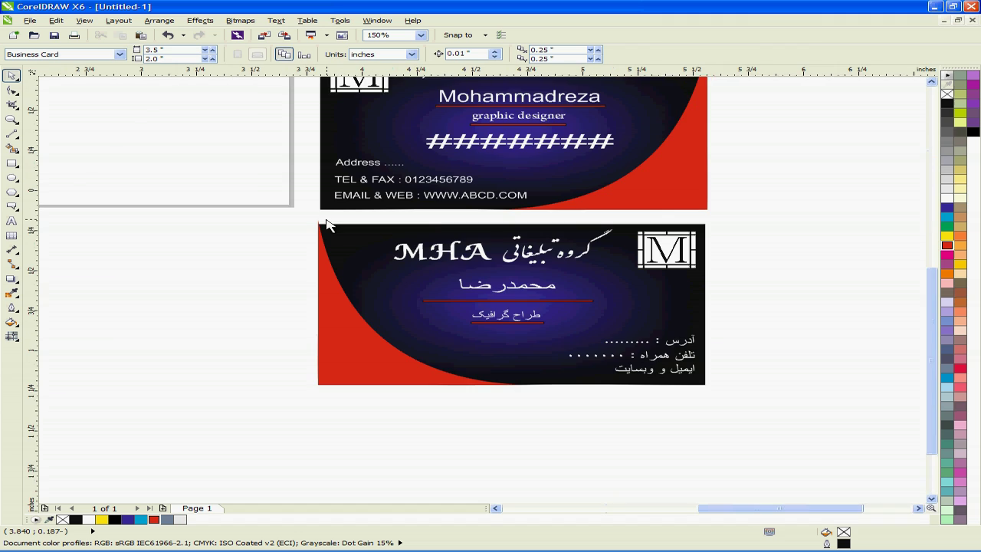
scroll(307, 234, "up", 4)
scroll(303, 238, "up", 2)
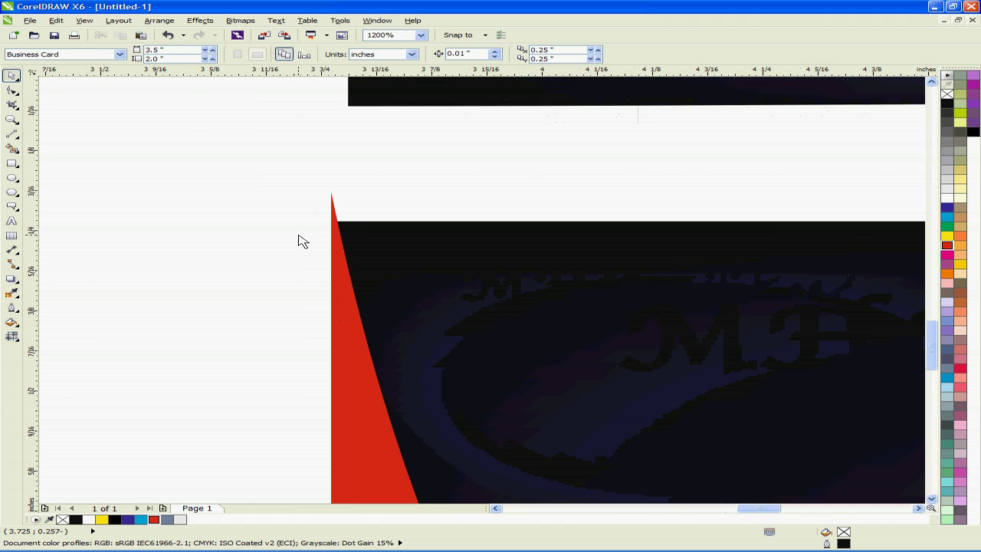
left_click(335, 219)
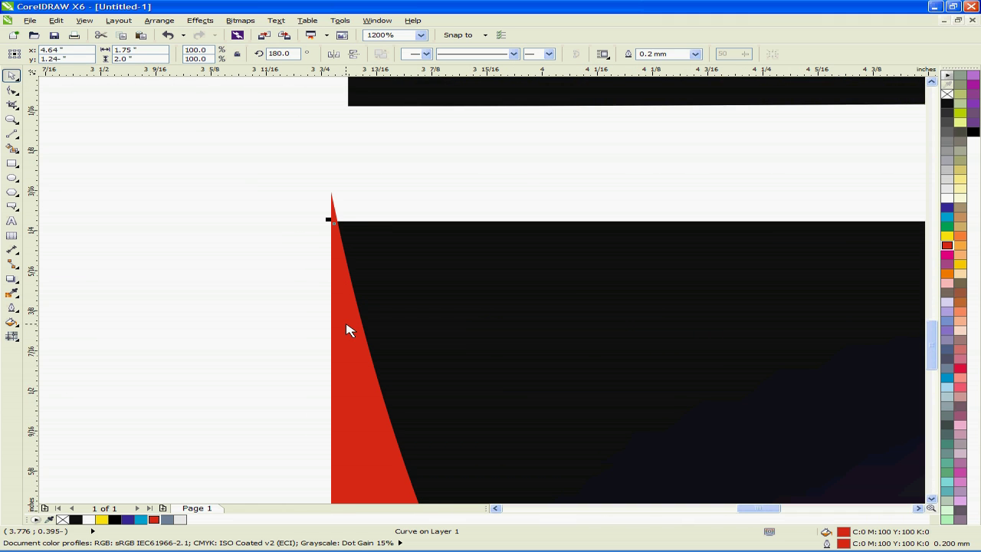
left_click(217, 266)
left_click(337, 308)
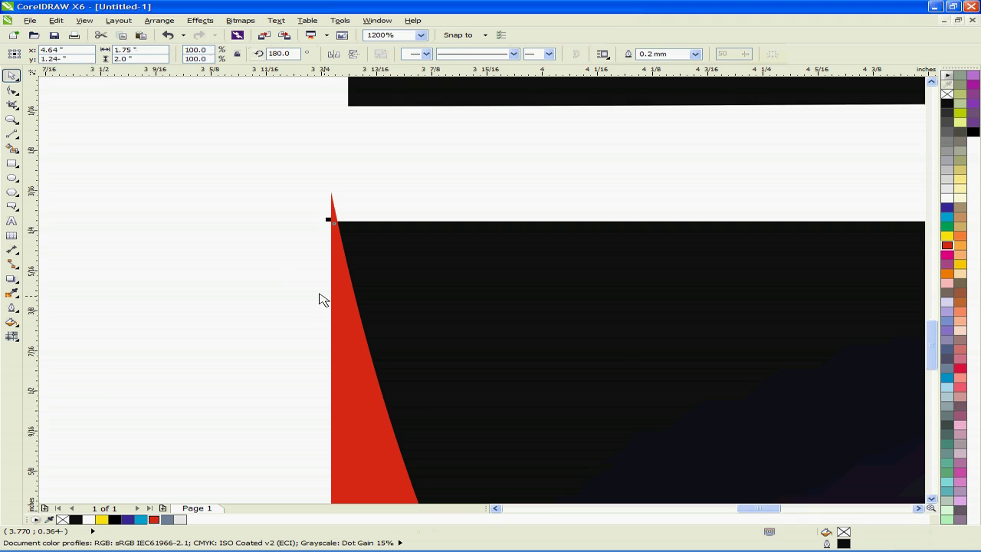
scroll(281, 280, "down", 2)
scroll(383, 307, "down", 2)
left_click_drag(486, 260, 486, 273)
key("Escape")
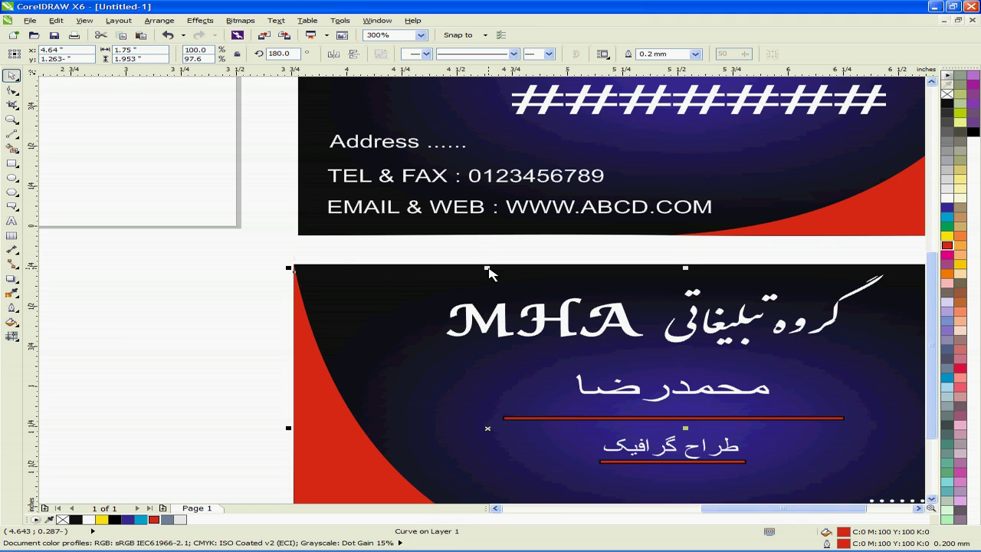
Shorten the upper card's red curved shape from the top to about 1.951 inches high, within the card's upper edge.
scroll(341, 264, "up", 1)
scroll(184, 386, "down", 2)
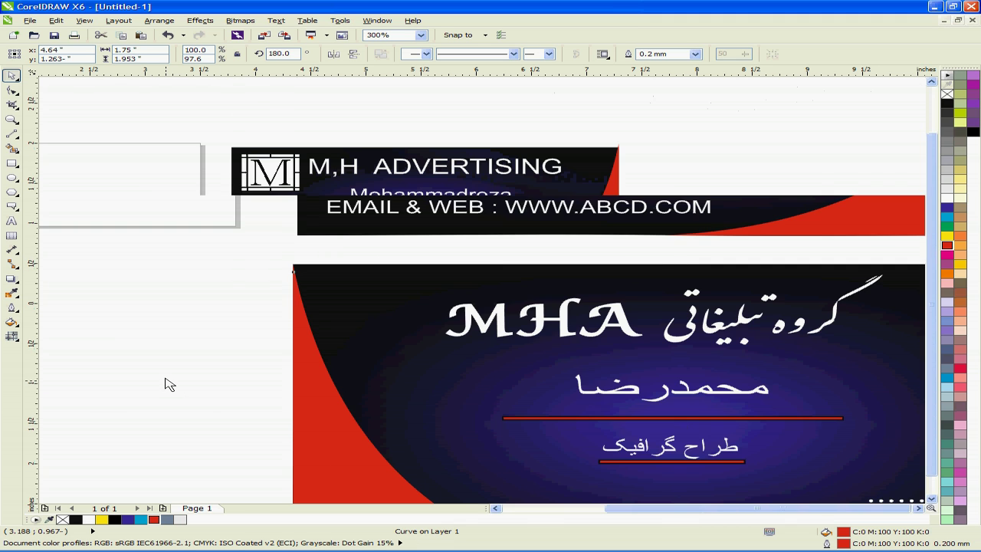
scroll(685, 136, "up", 4)
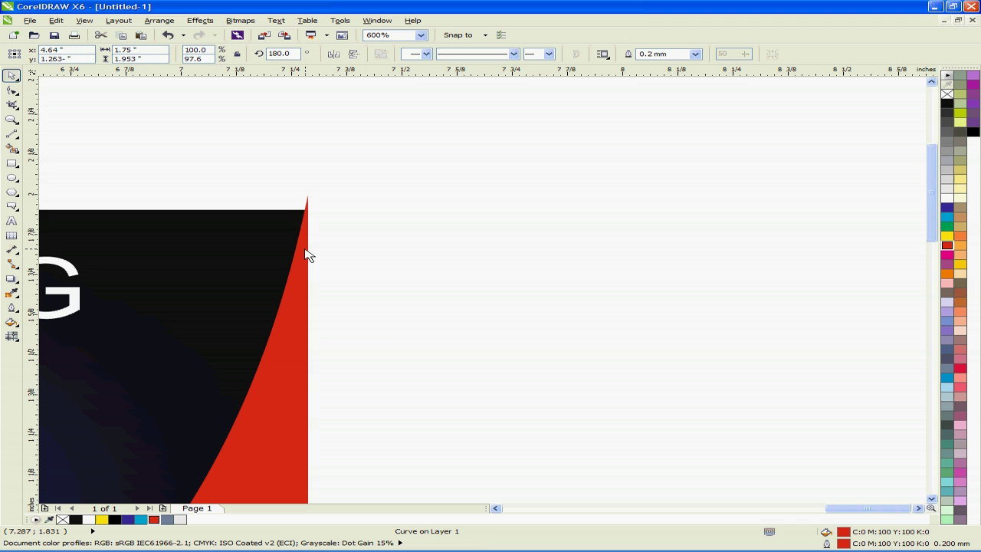
scroll(253, 253, "down", 2)
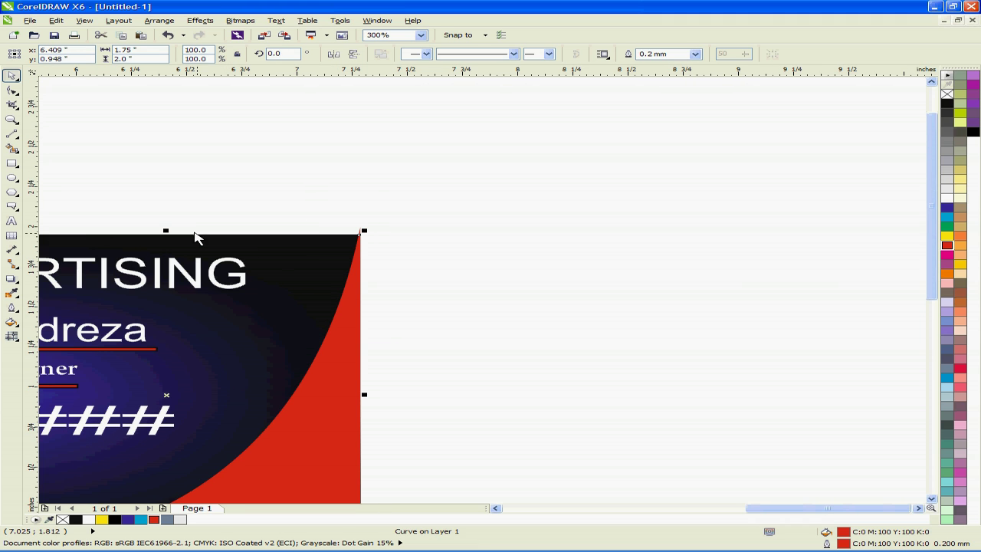
left_click_drag(165, 231, 166, 246)
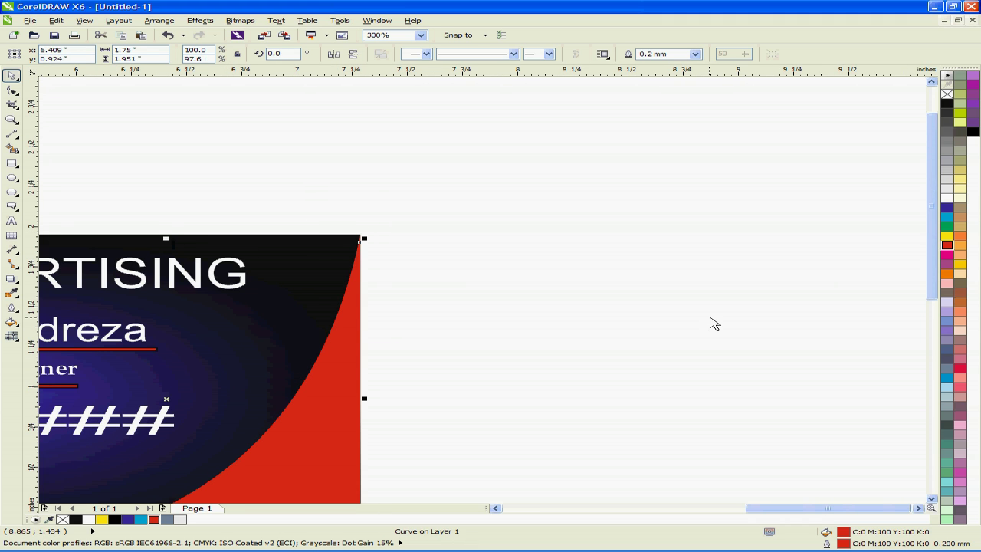
left_click(714, 322)
scroll(366, 302, "down", 2)
left_click_drag(393, 355, 661, 258)
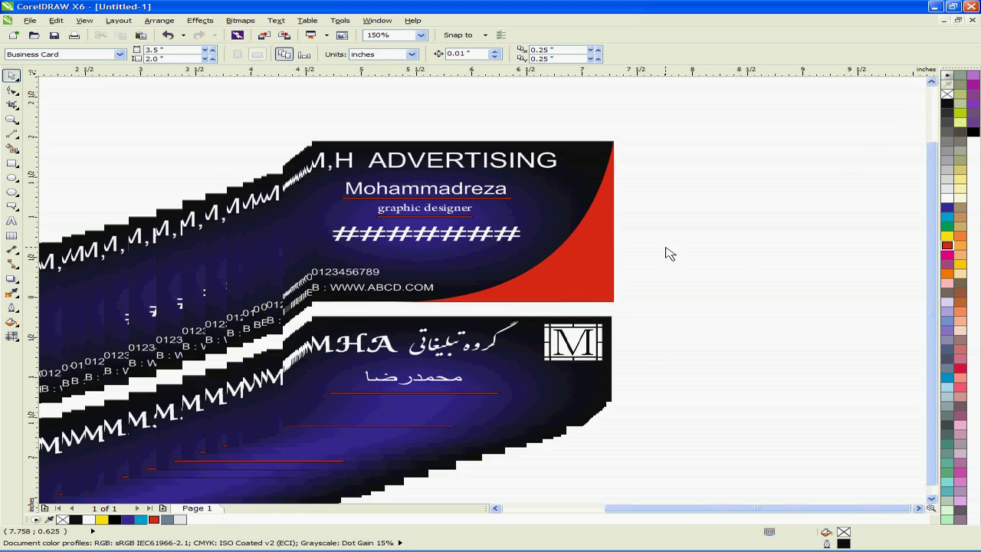